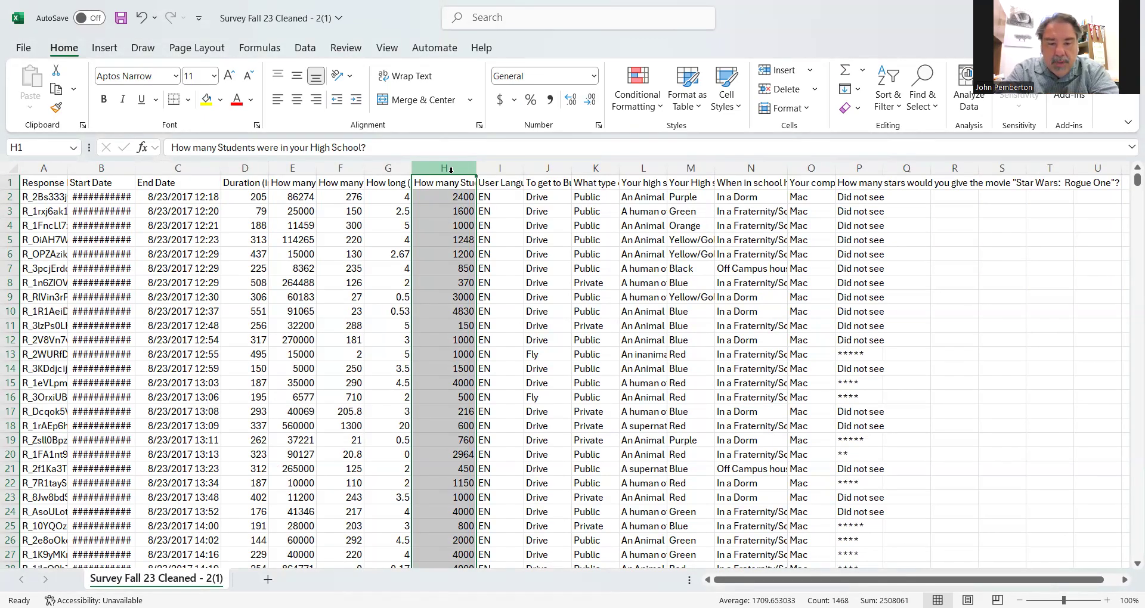
- Look through the responses in the "How many Students were in your High School?" column
{"action": "scroll", "coordinate": [461, 312], "scroll_direction": "down", "scroll_amount": 11}
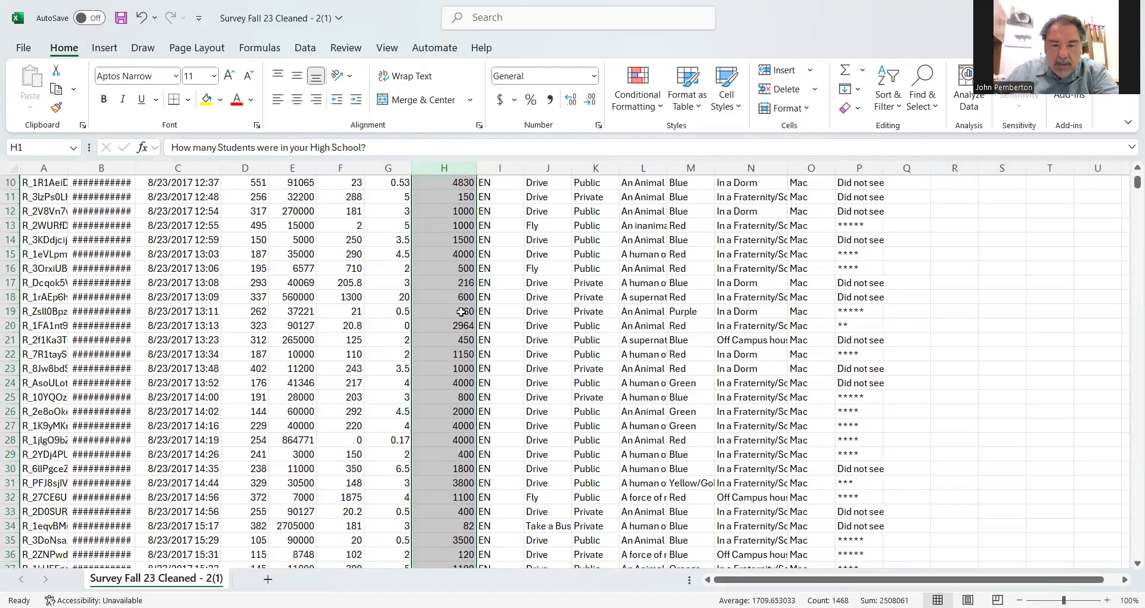
{"action": "scroll", "coordinate": [462, 312], "scroll_direction": "down", "scroll_amount": 5}
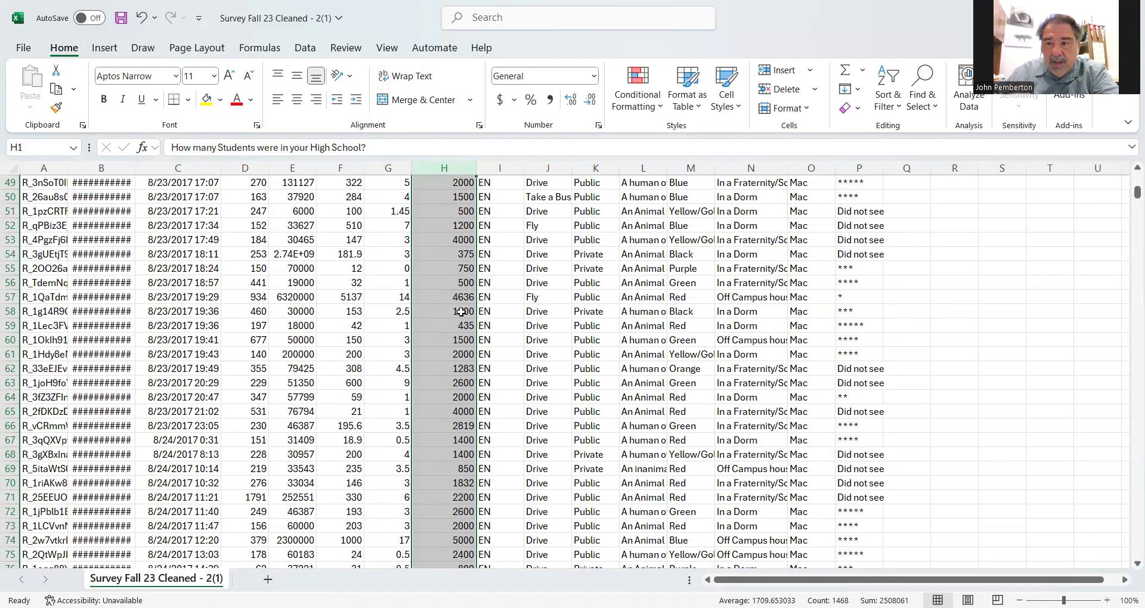
{"action": "scroll", "coordinate": [461, 311], "scroll_direction": "down", "scroll_amount": 19}
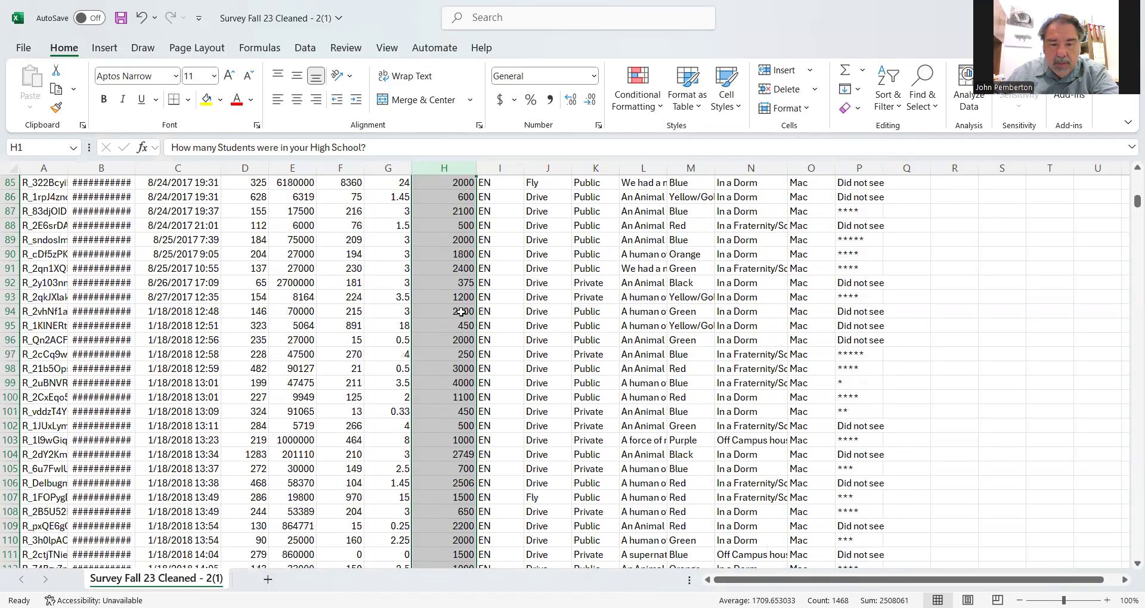
{"action": "scroll", "coordinate": [461, 312], "scroll_direction": "up", "scroll_amount": 17}
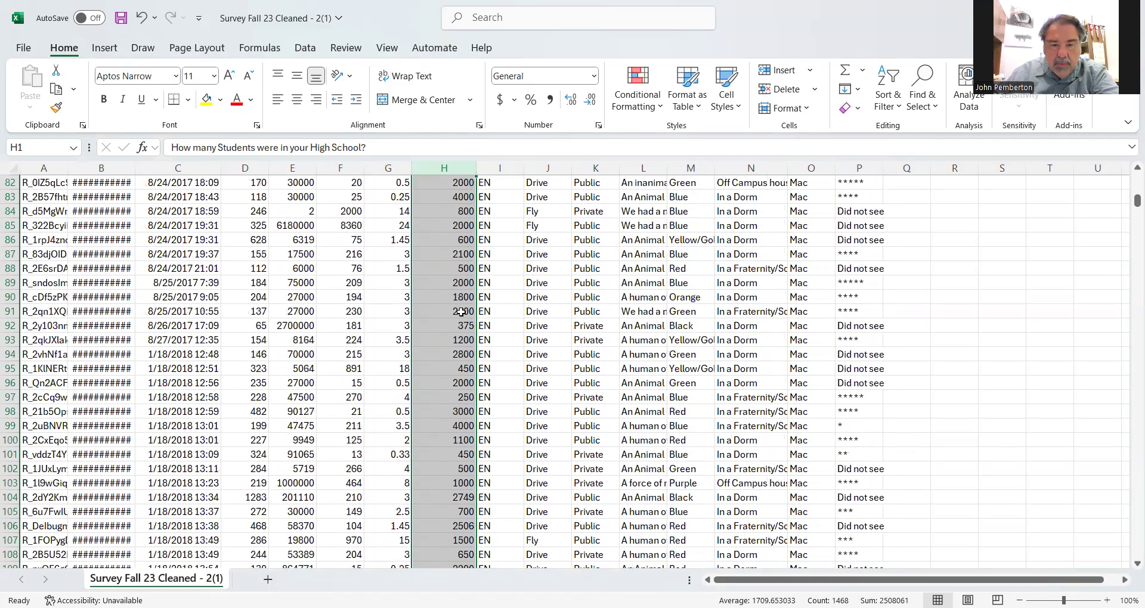
{"action": "scroll", "coordinate": [462, 312], "scroll_direction": "up", "scroll_amount": 18}
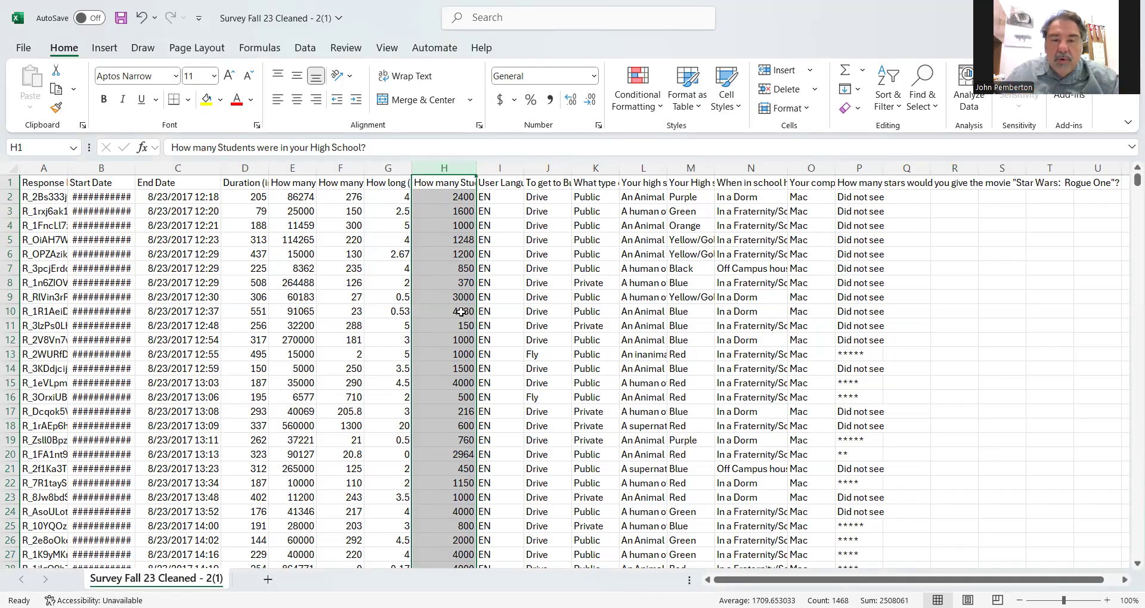
{"action": "left_click", "coordinate": [439, 241]}
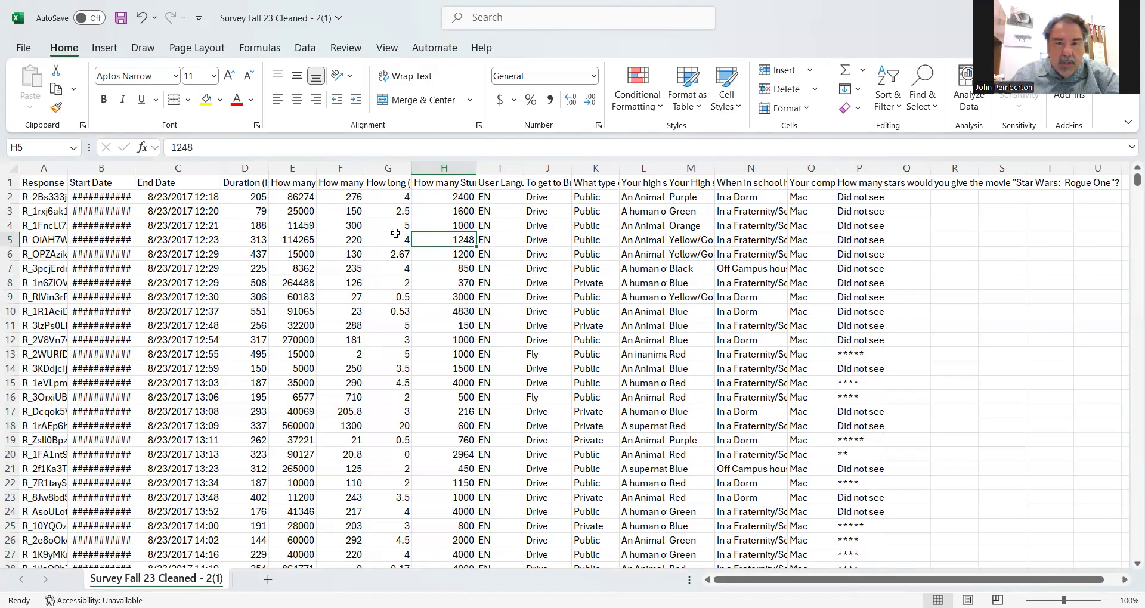
- Copy the entire "How many Students were in your High School?" column and paste it at A1 of a new worksheet
{"action": "left_click", "coordinate": [446, 168]}
{"action": "key", "text": "ctrl+c"}
{"action": "right_click", "coordinate": [447, 166]}
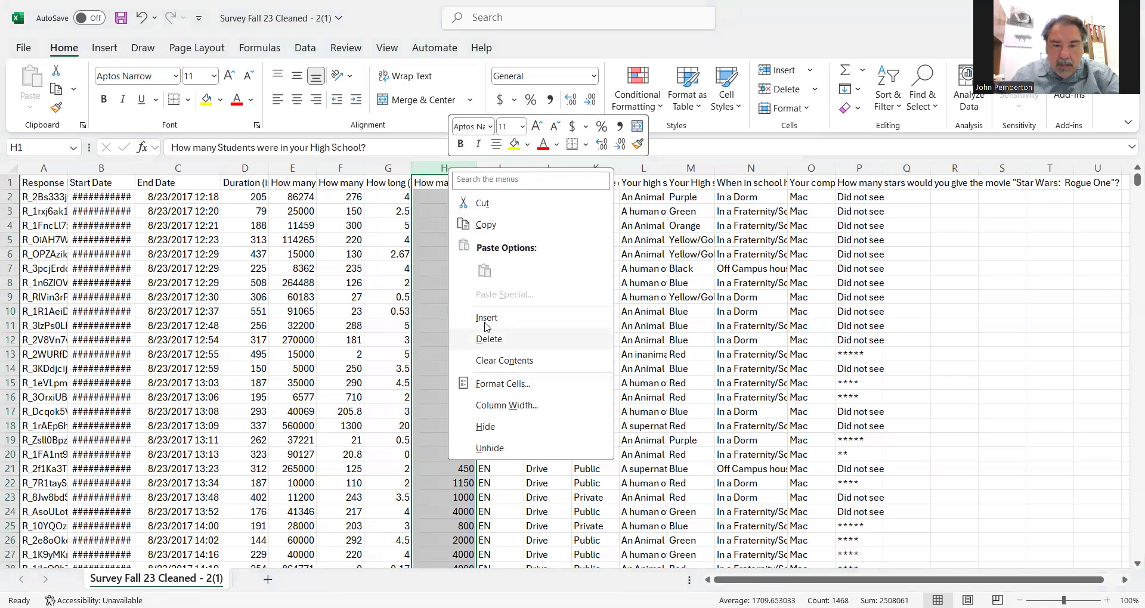
{"action": "left_click", "coordinate": [483, 231]}
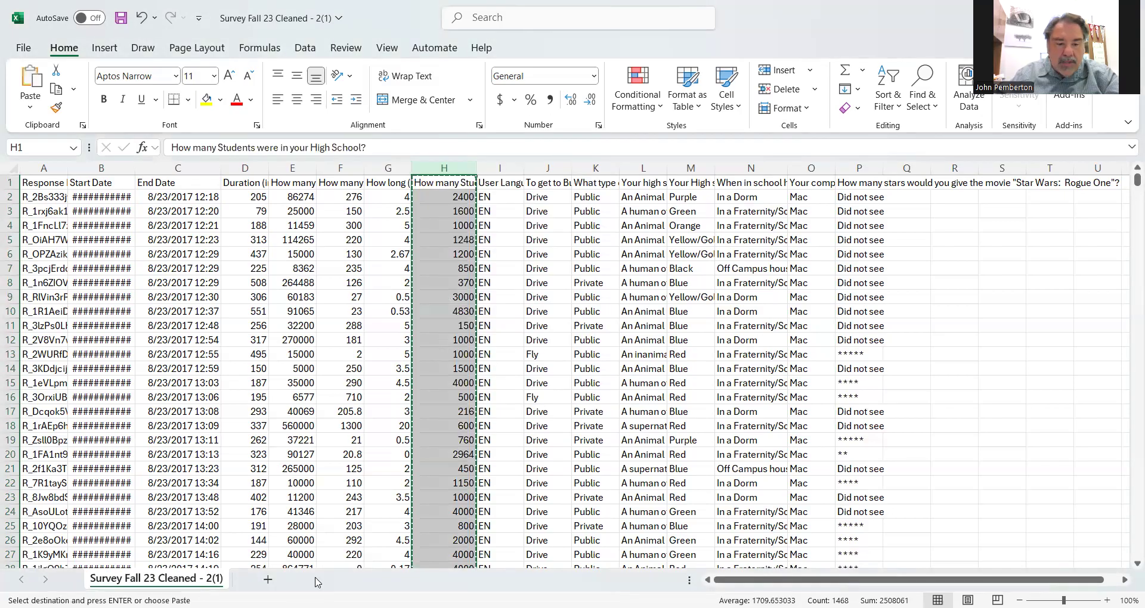
{"action": "left_click", "coordinate": [267, 580]}
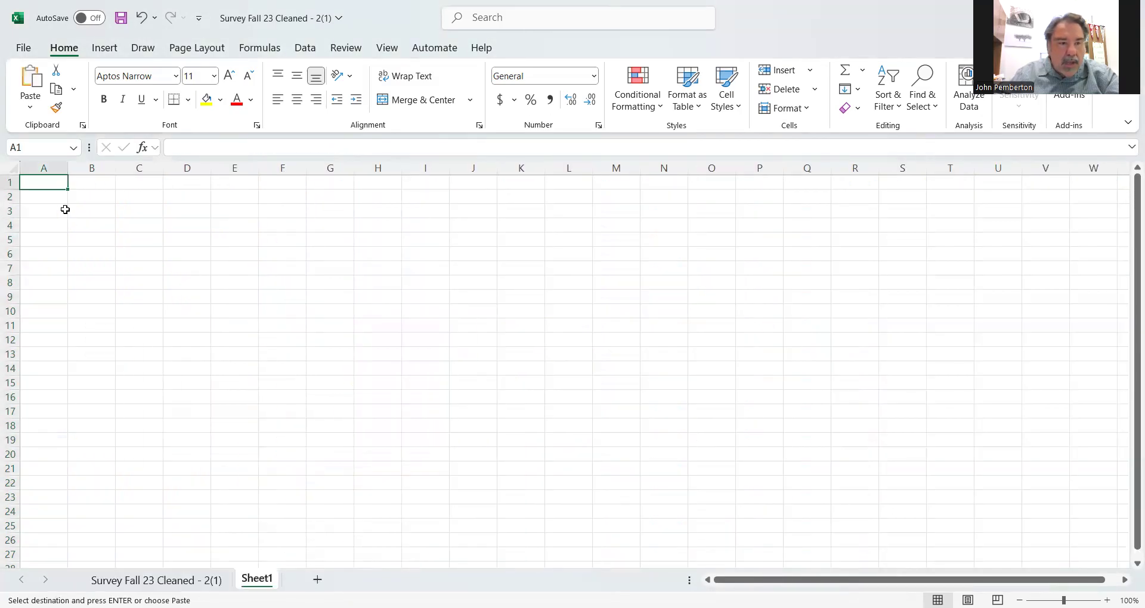
{"action": "right_click", "coordinate": [47, 181]}
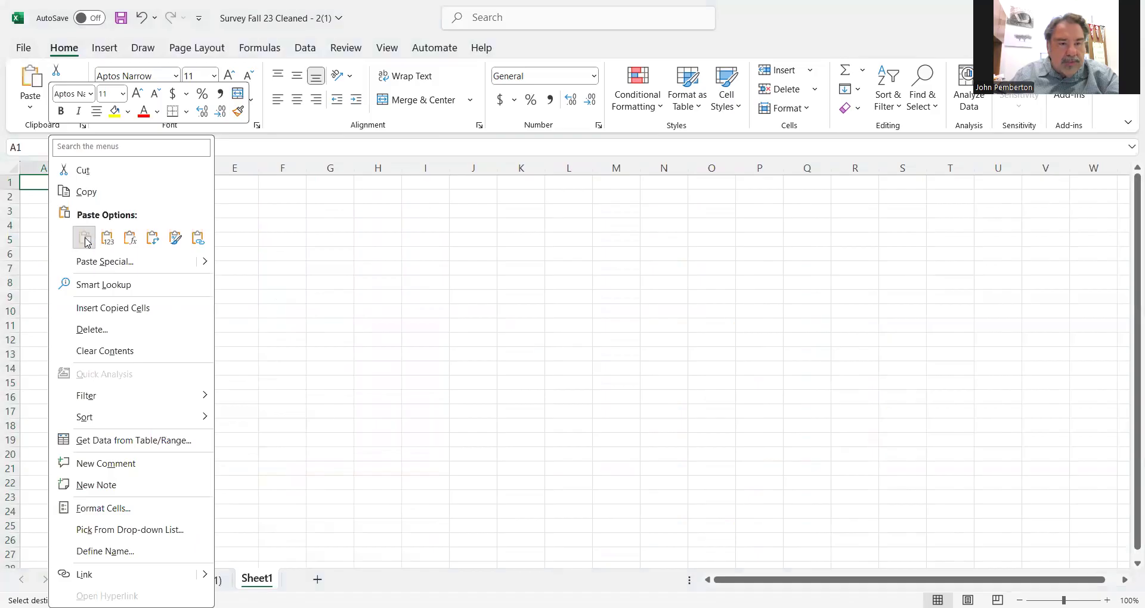
{"action": "left_click", "coordinate": [85, 238]}
{"action": "left_click", "coordinate": [156, 251]}
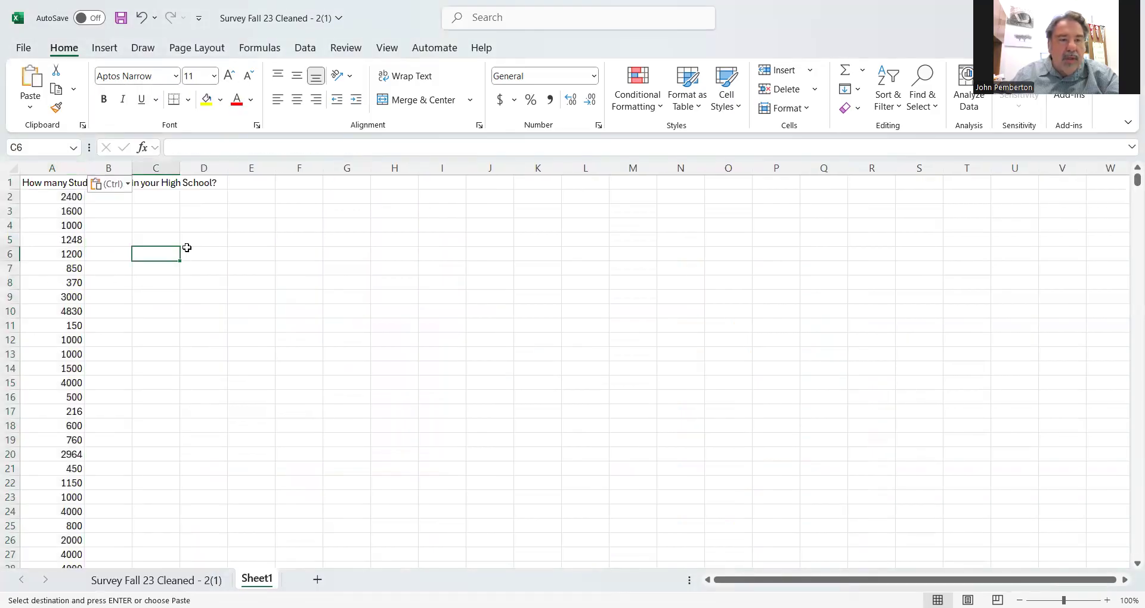
- Start a list of class ranges with "0 to 500" in F5 and "501 to 1000" in F6
{"action": "left_click", "coordinate": [303, 240]}
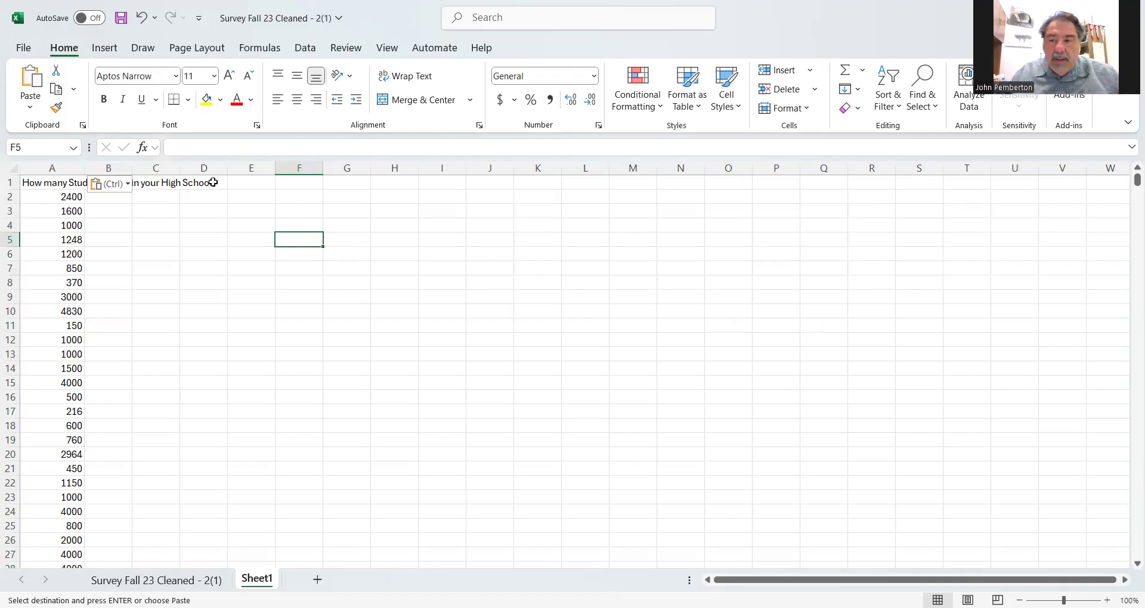
{"action": "scroll", "coordinate": [104, 328], "scroll_direction": "down", "scroll_amount": 13}
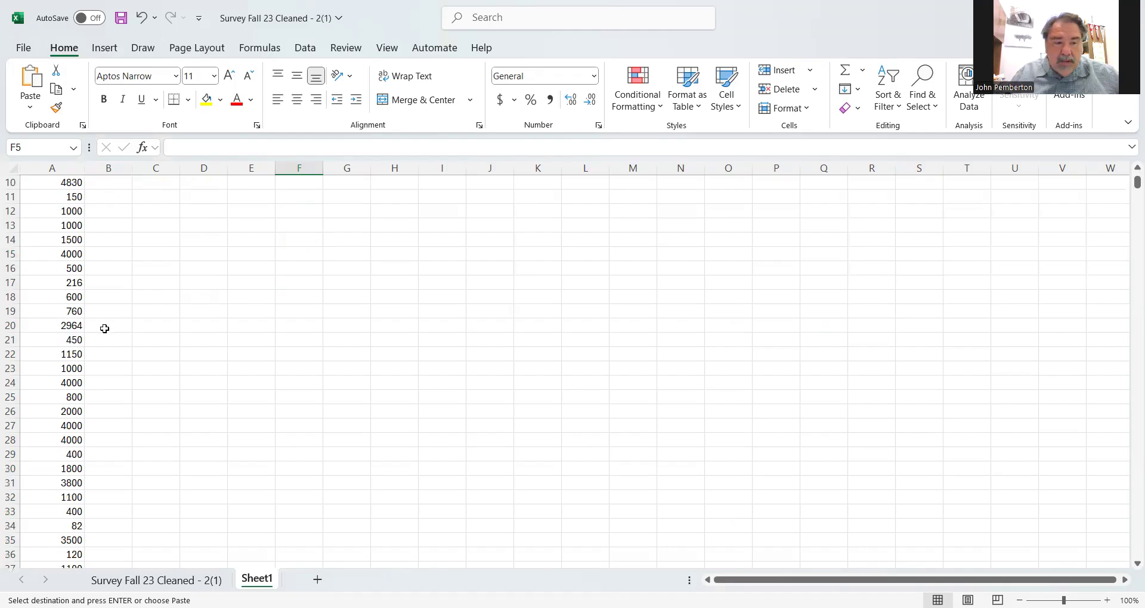
{"action": "scroll", "coordinate": [105, 329], "scroll_direction": "down", "scroll_amount": 5}
{"action": "scroll", "coordinate": [104, 329], "scroll_direction": "up", "scroll_amount": 18}
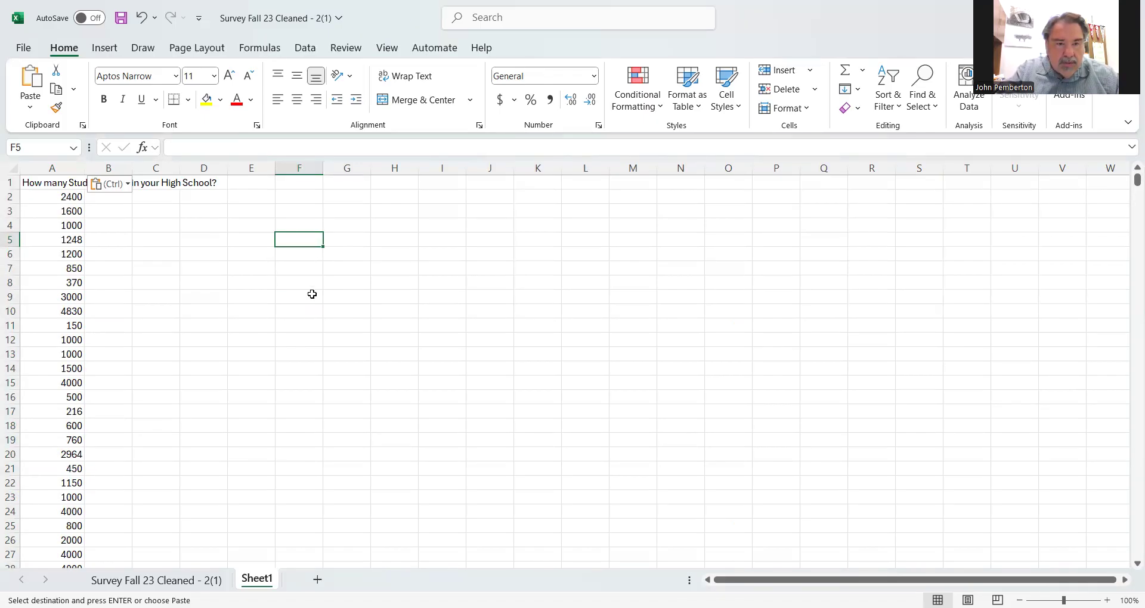
{"action": "key", "text": "Escape"}
{"action": "type", "text": "0"}
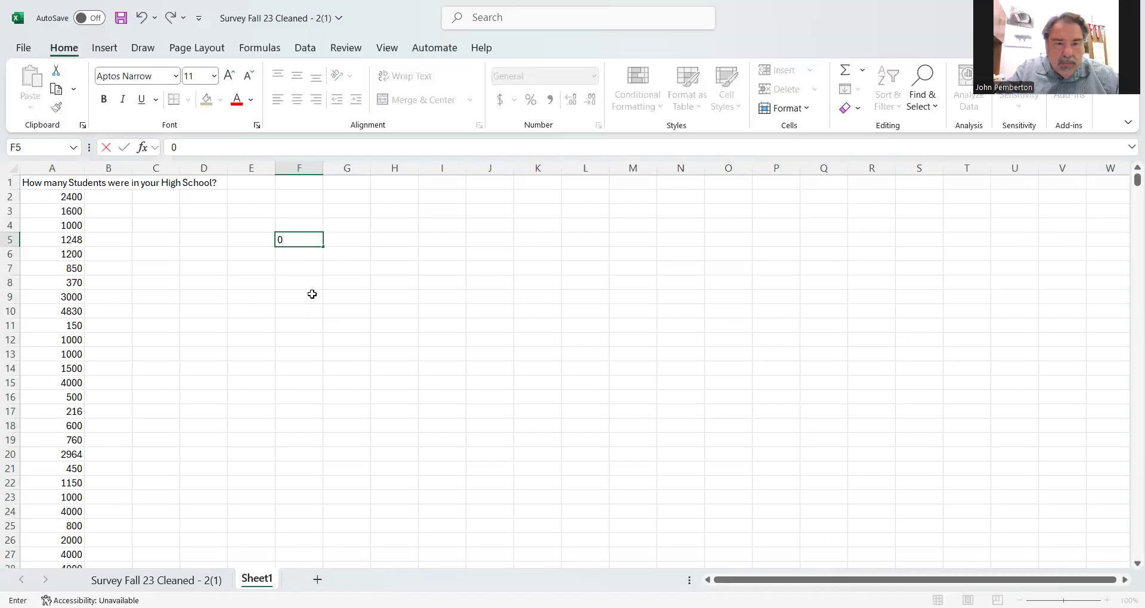
{"action": "type", "text": " to "}
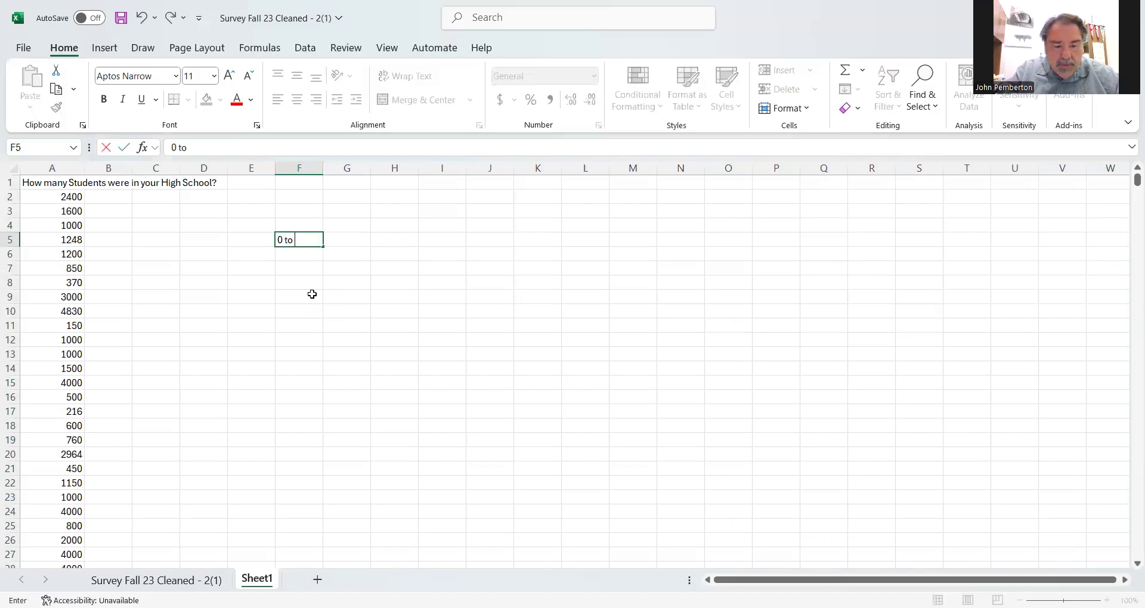
{"action": "type", "text": "500"}
{"action": "key", "text": "Return"}
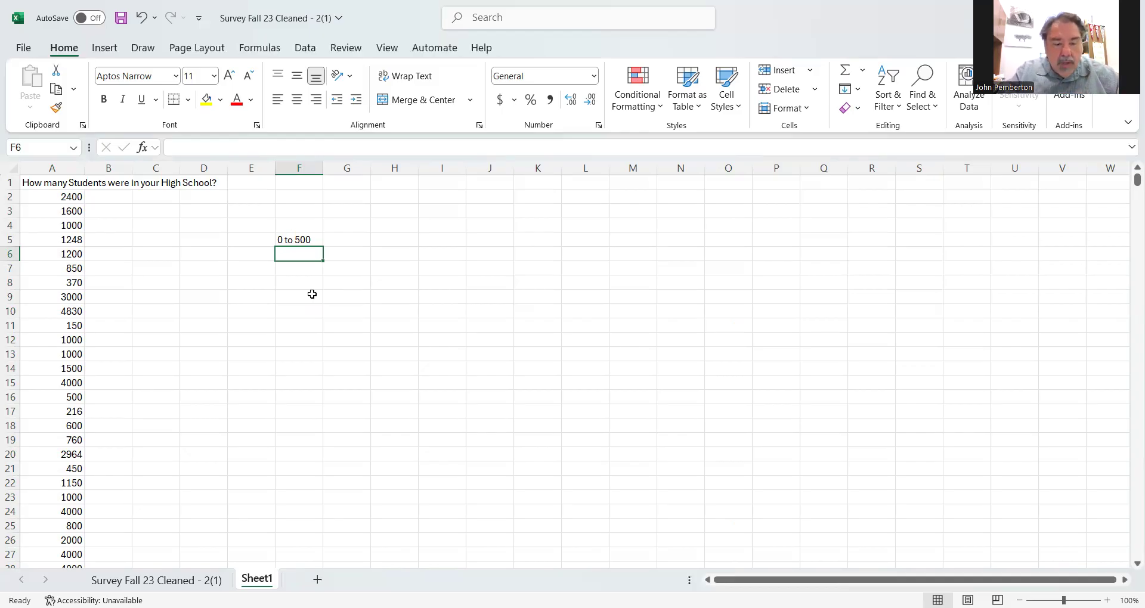
{"action": "type", "text": "501 t"}
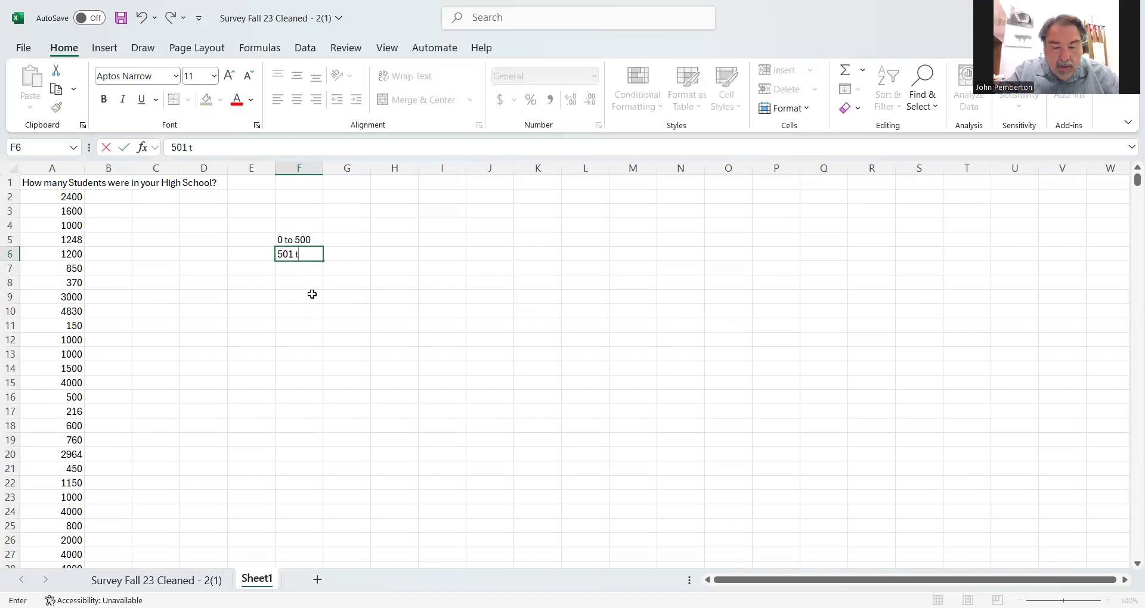
{"action": "type", "text": "o 1000"}
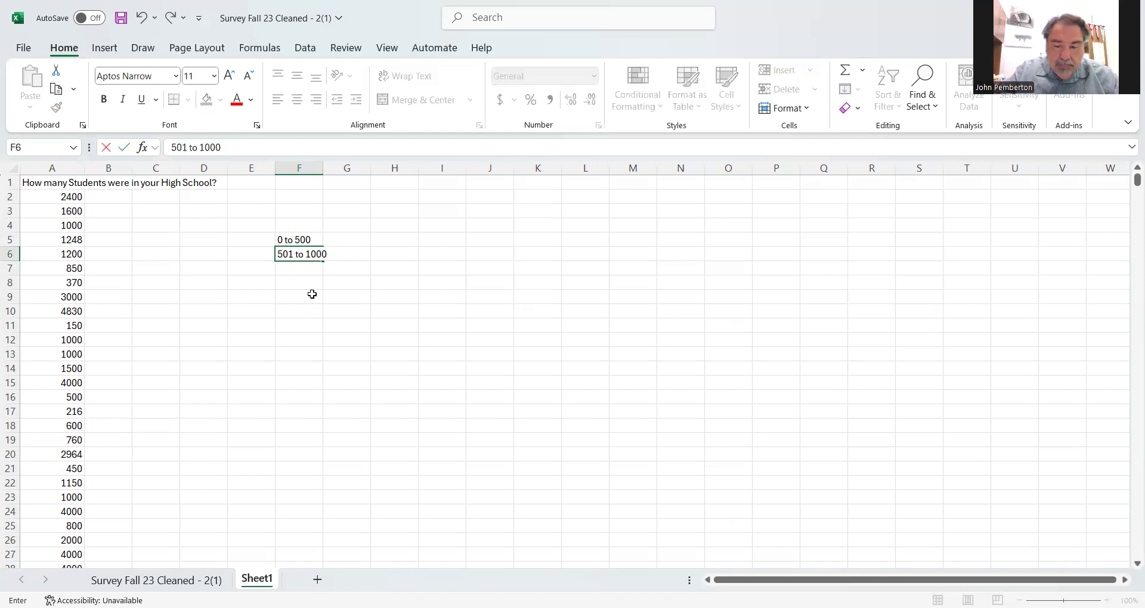
{"action": "key", "text": "Return"}
- Add the class ranges "1001 to 1500" in F7 and "1501 to 2000" in F8
{"action": "type", "text": "1001 to 1500"}
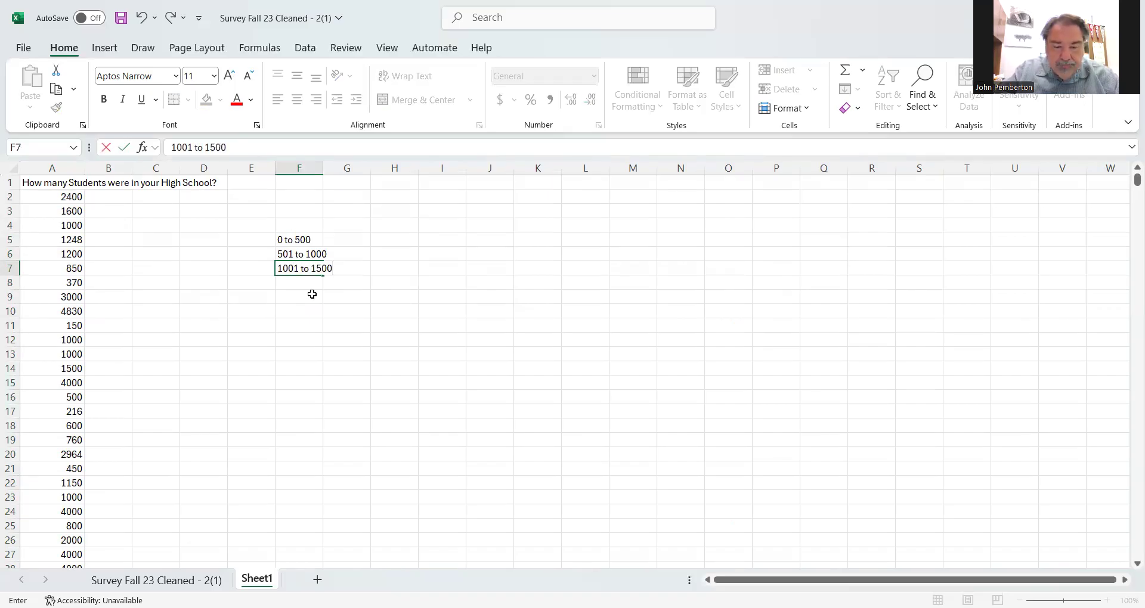
{"action": "key", "text": "Return"}
{"action": "type", "text": "1501 to 2000"}
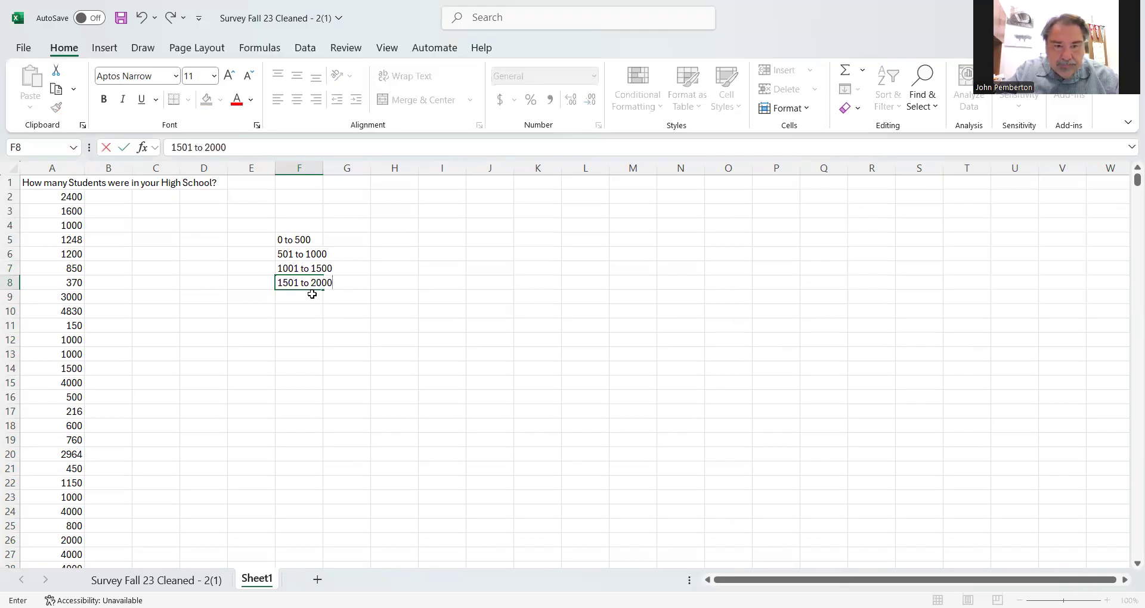
{"action": "key", "text": "Return"}
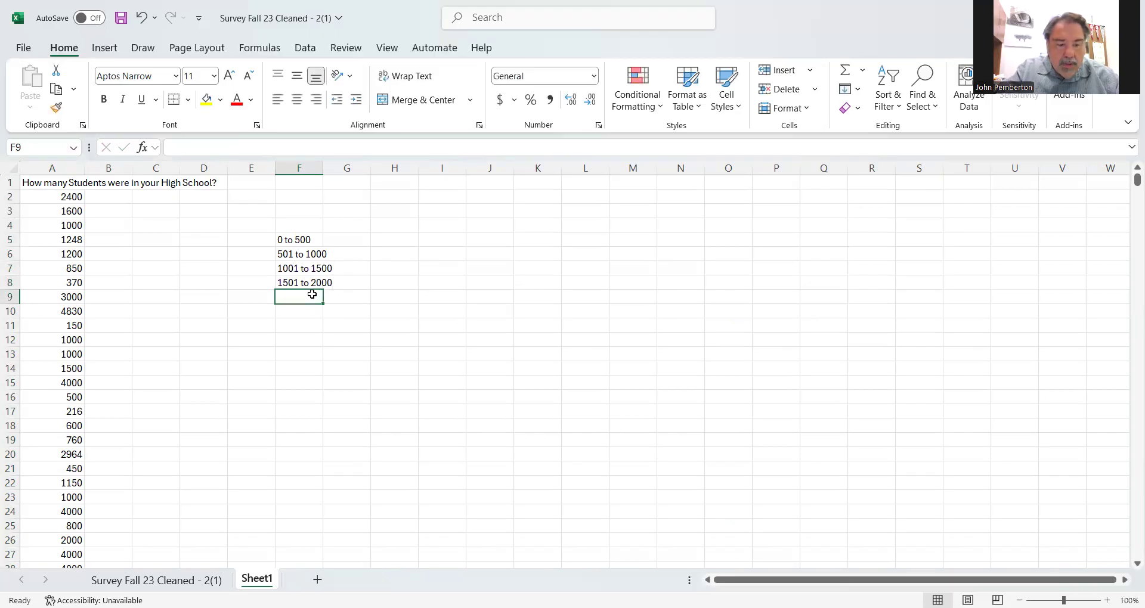
- Add the class ranges "2001 to 2500" in F9 and "2501 to 3000" in F10
{"action": "type", "text": "200"}
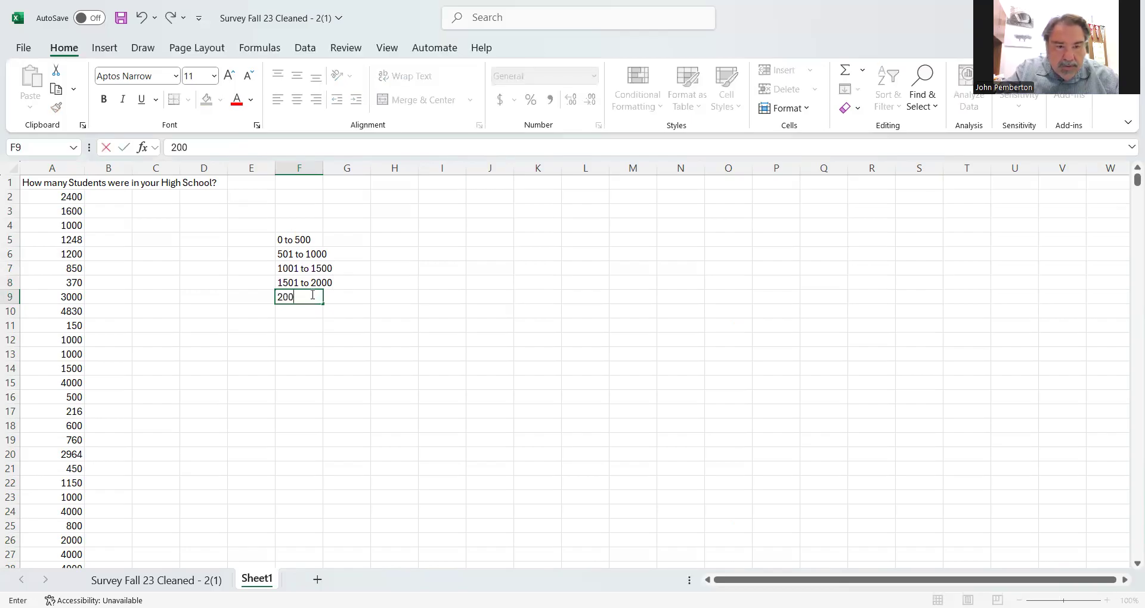
{"action": "type", "text": "1 to"}
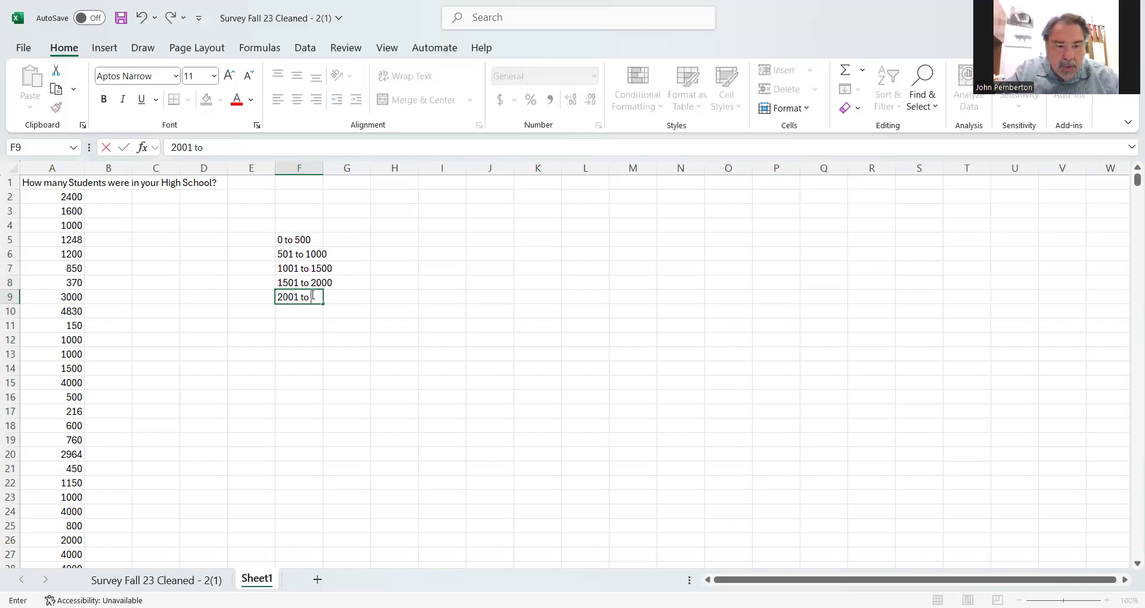
{"action": "type", "text": " 2500"}
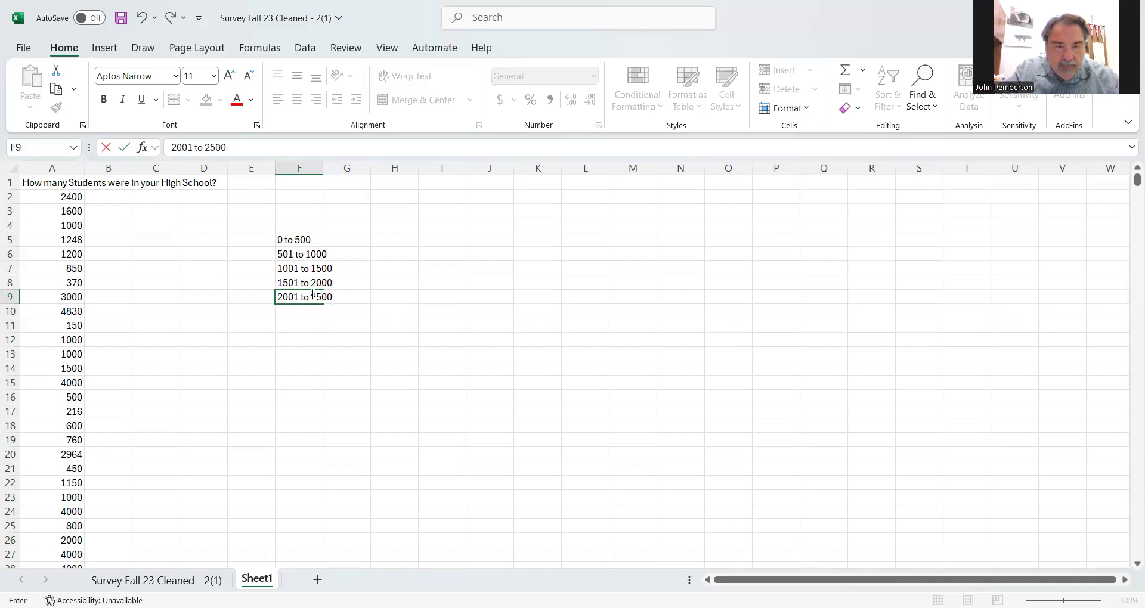
{"action": "key", "text": "Return"}
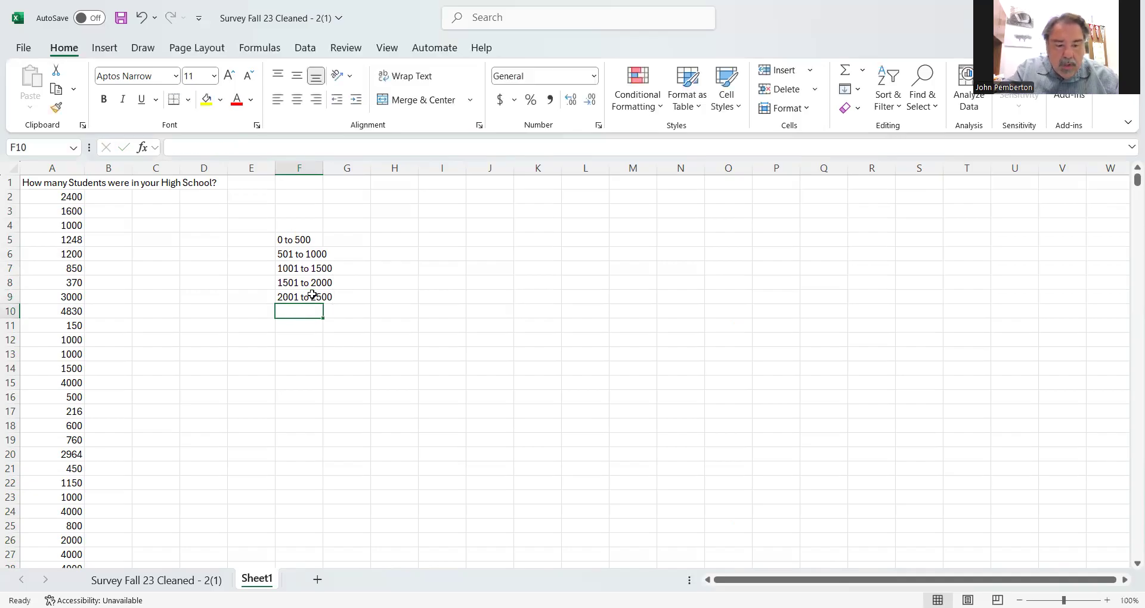
{"action": "type", "text": "2501"}
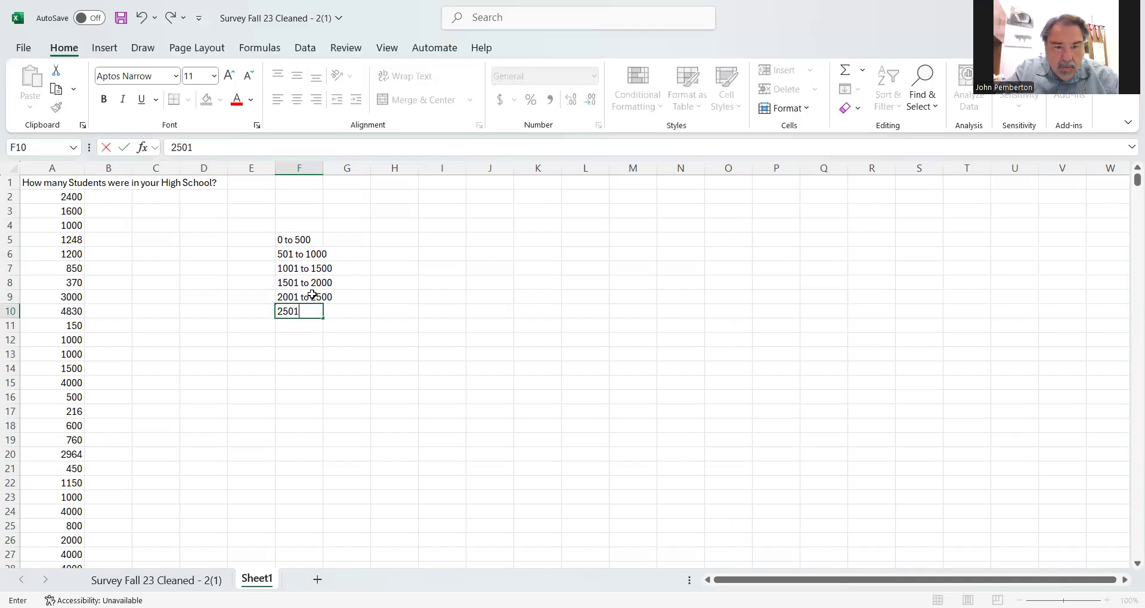
{"action": "type", "text": " to 3000"}
{"action": "key", "text": "Return"}
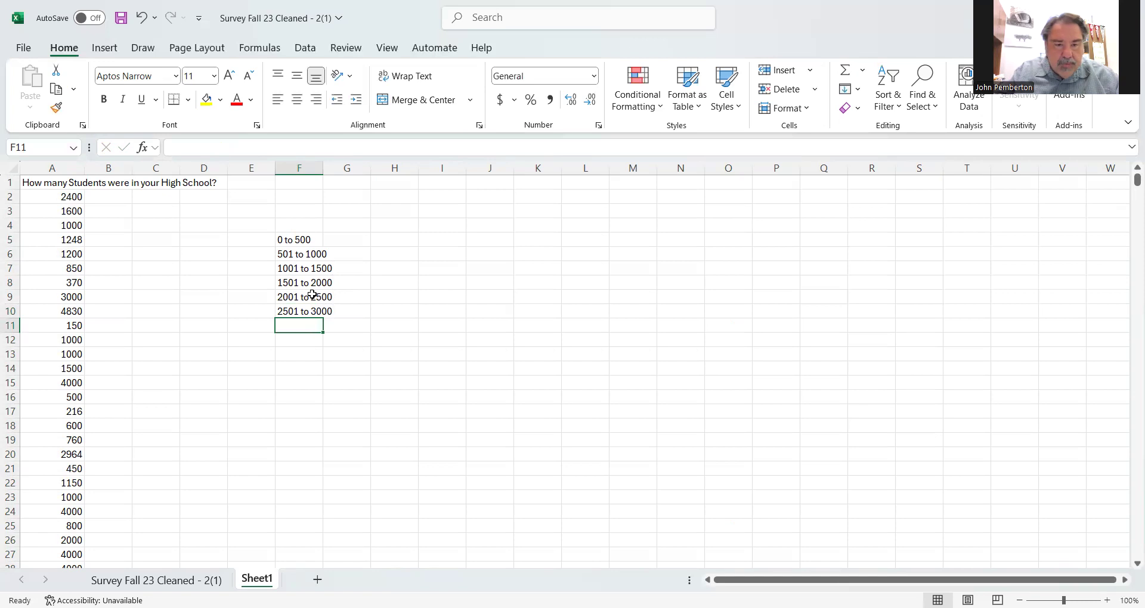
- Add the class range "3001 to 3500" in F11
{"action": "type", "text": "3500"}
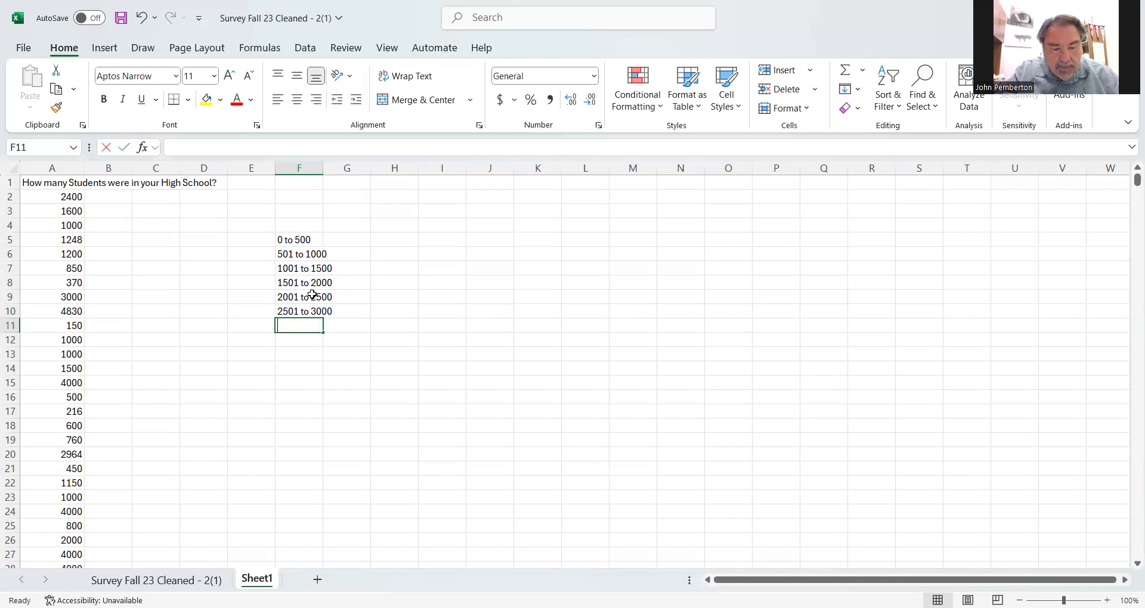
{"action": "key", "text": "BackSpace"}
{"action": "type", "text": "1"}
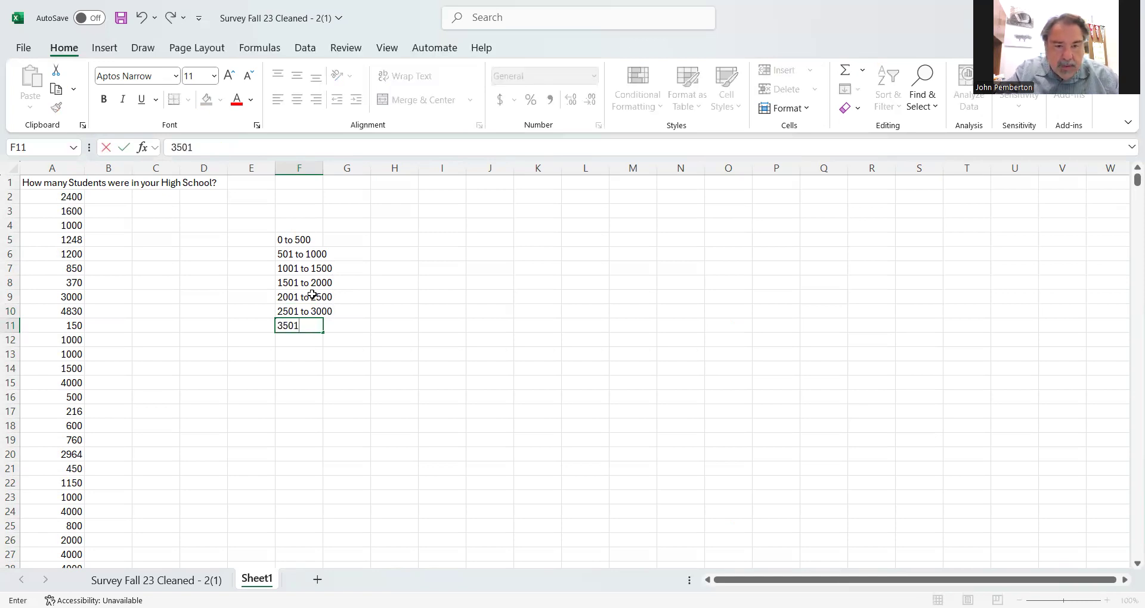
{"action": "type", "text": " to"}
{"action": "key", "text": "BackSpace"}
{"action": "key", "text": "BackSpace"}
{"action": "key", "text": "BackSpace"}
{"action": "key", "text": "BackSpace"}
{"action": "key", "text": "BackSpace"}
{"action": "key", "text": "BackSpace"}
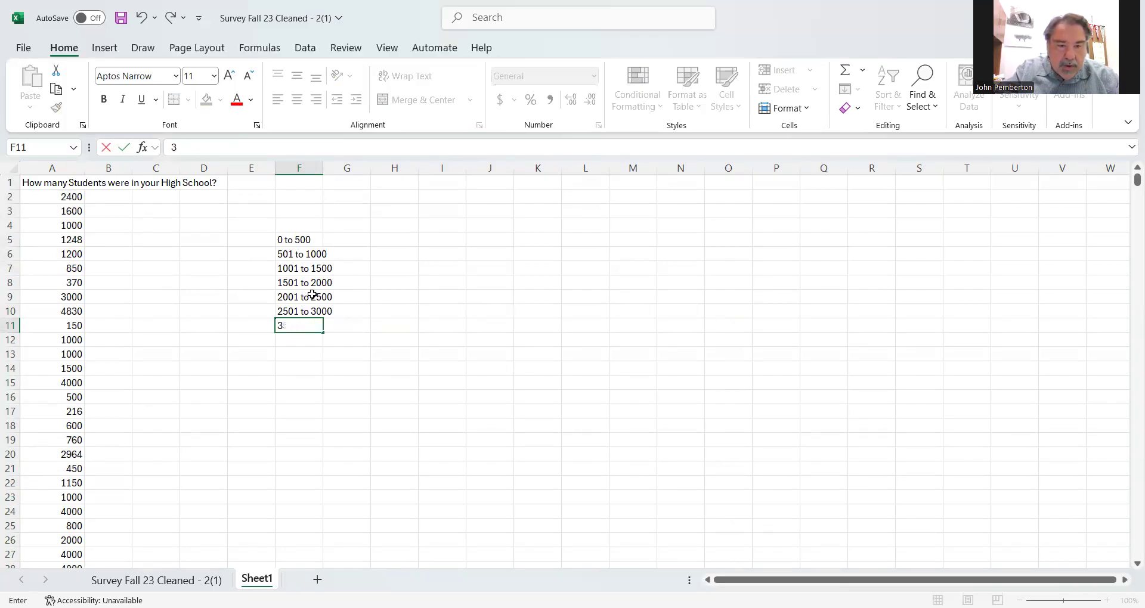
{"action": "type", "text": "001"}
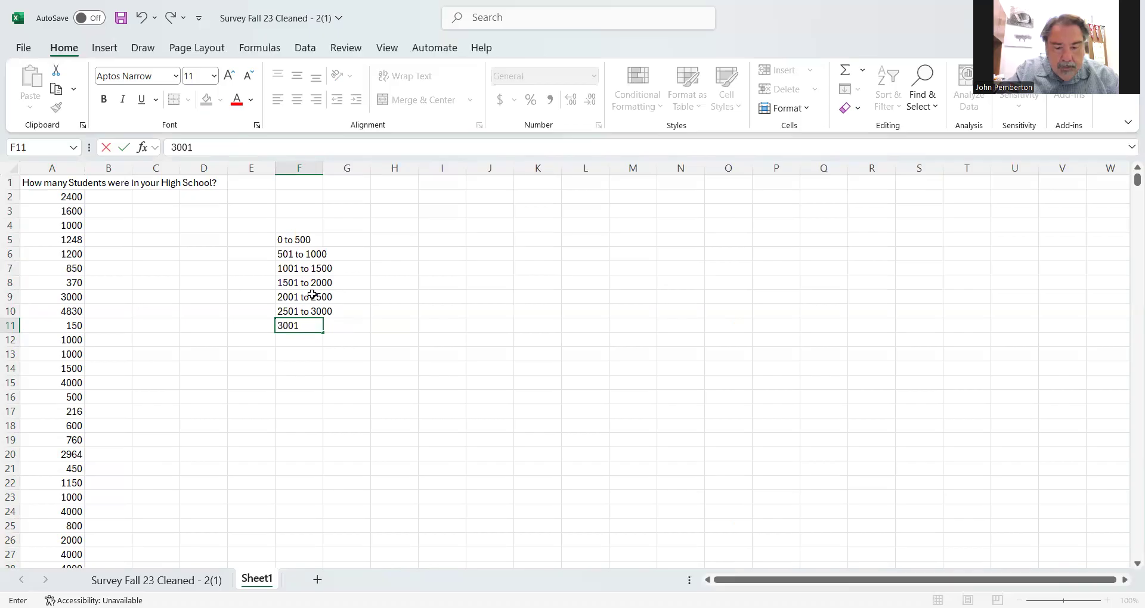
{"action": "type", "text": " to 3500"}
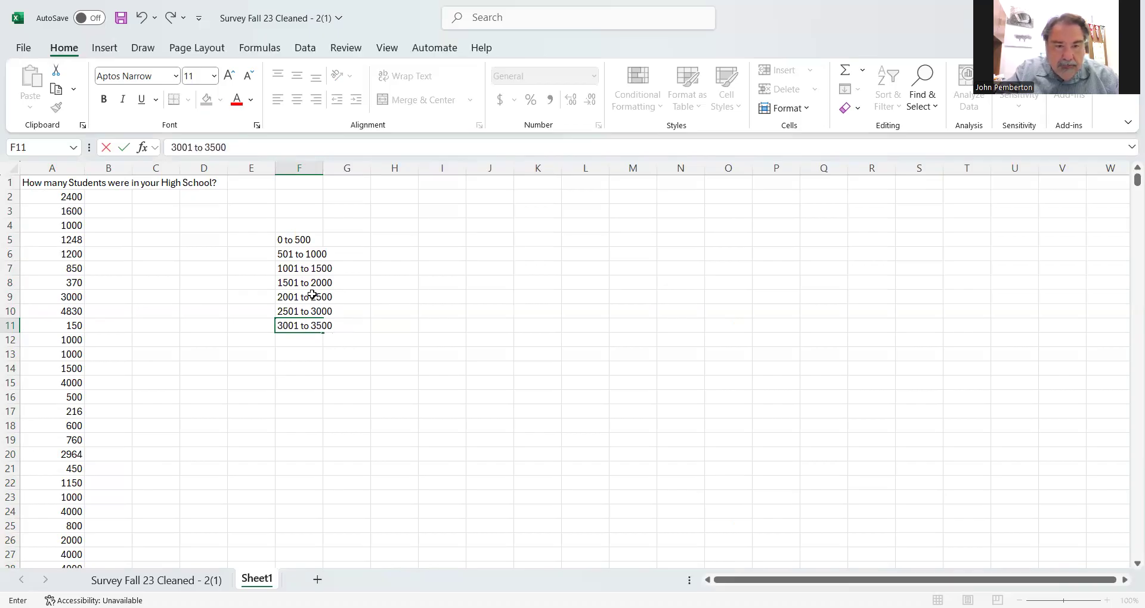
{"action": "key", "text": "Return"}
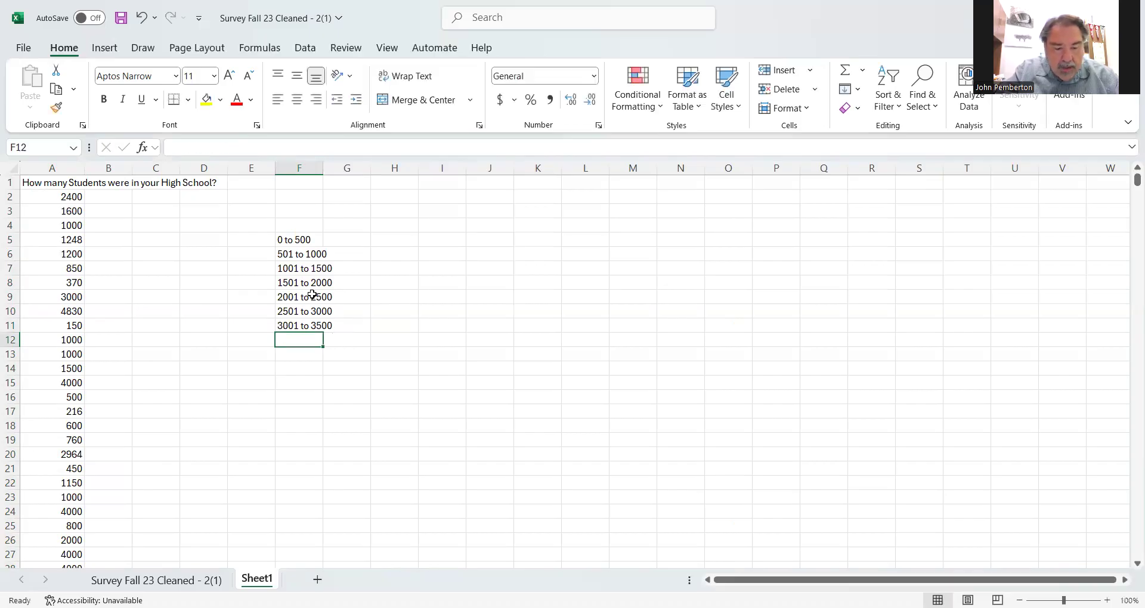
- Add the class range "3510 to 4000" in F12 and widen column F to fit the ranges
{"action": "type", "text": "3510 to 4000"}
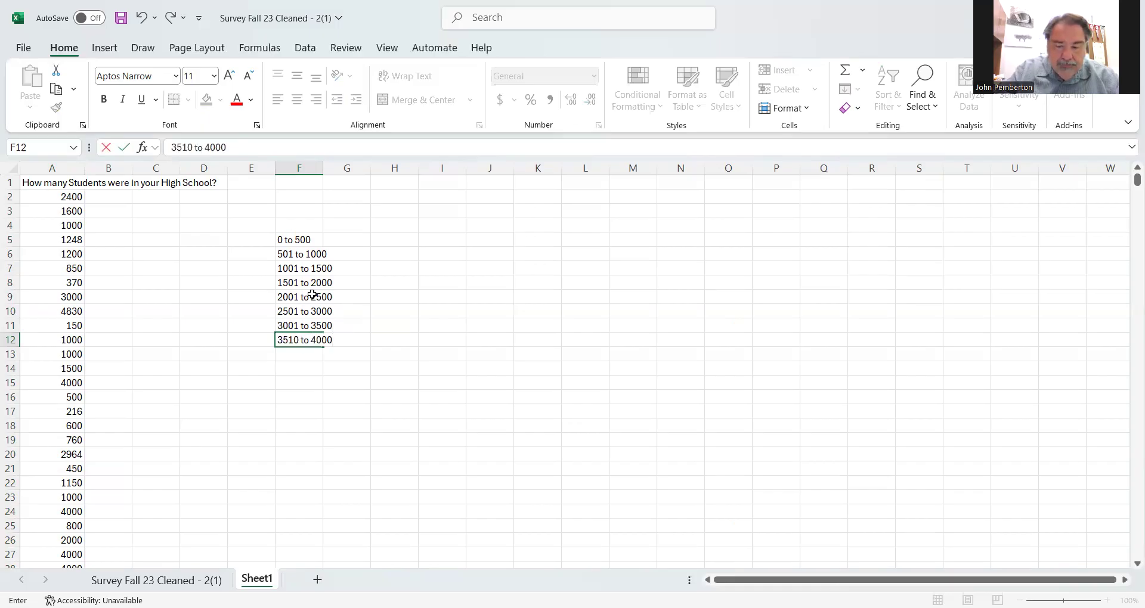
{"action": "key", "text": "Return"}
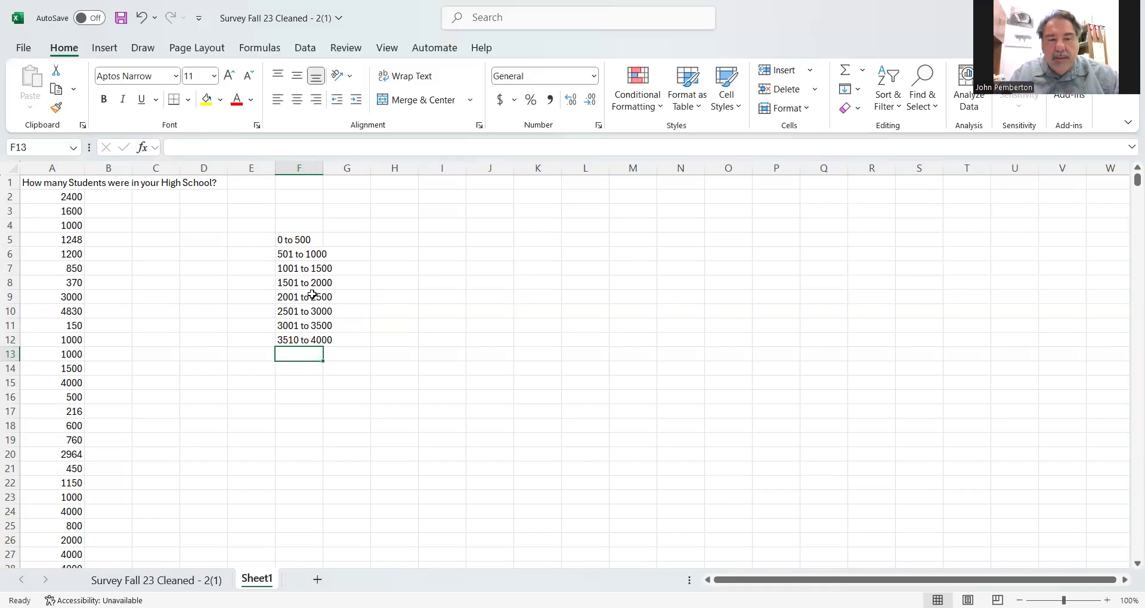
{"action": "left_click_drag", "start_coordinate": [323, 168], "coordinate": [344, 170]}
- Check the student counts in column A and add a final class range "4001 to 8000" in F13
{"action": "scroll", "coordinate": [77, 339], "scroll_direction": "down", "scroll_amount": 5}
{"action": "scroll", "coordinate": [75, 338], "scroll_direction": "down", "scroll_amount": 12}
{"action": "scroll", "coordinate": [74, 339], "scroll_direction": "up", "scroll_amount": 15}
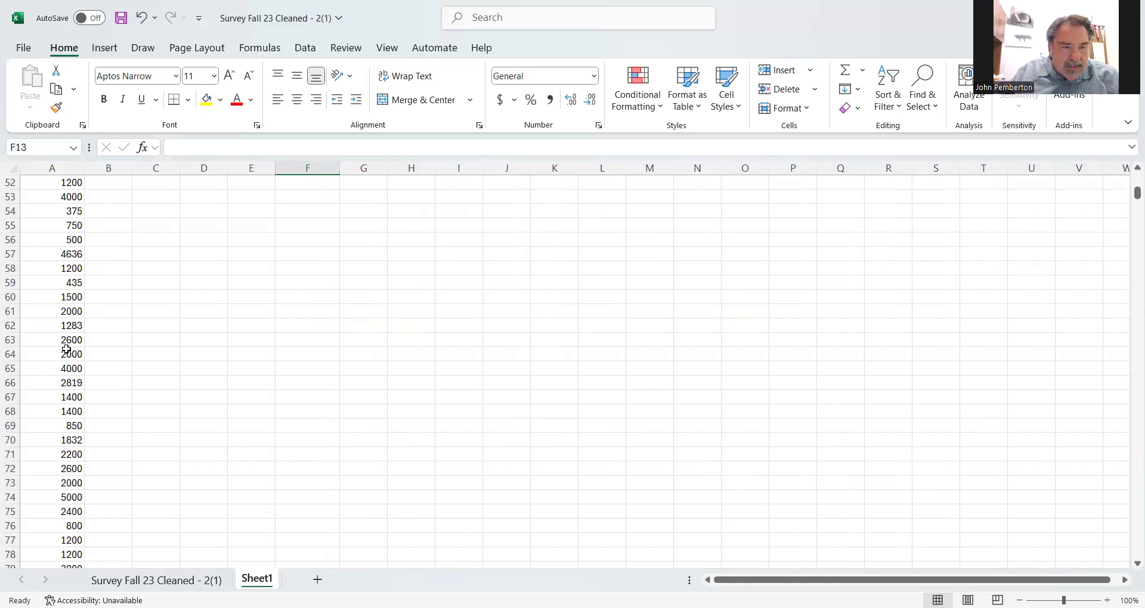
{"action": "scroll", "coordinate": [66, 350], "scroll_direction": "up", "scroll_amount": 2}
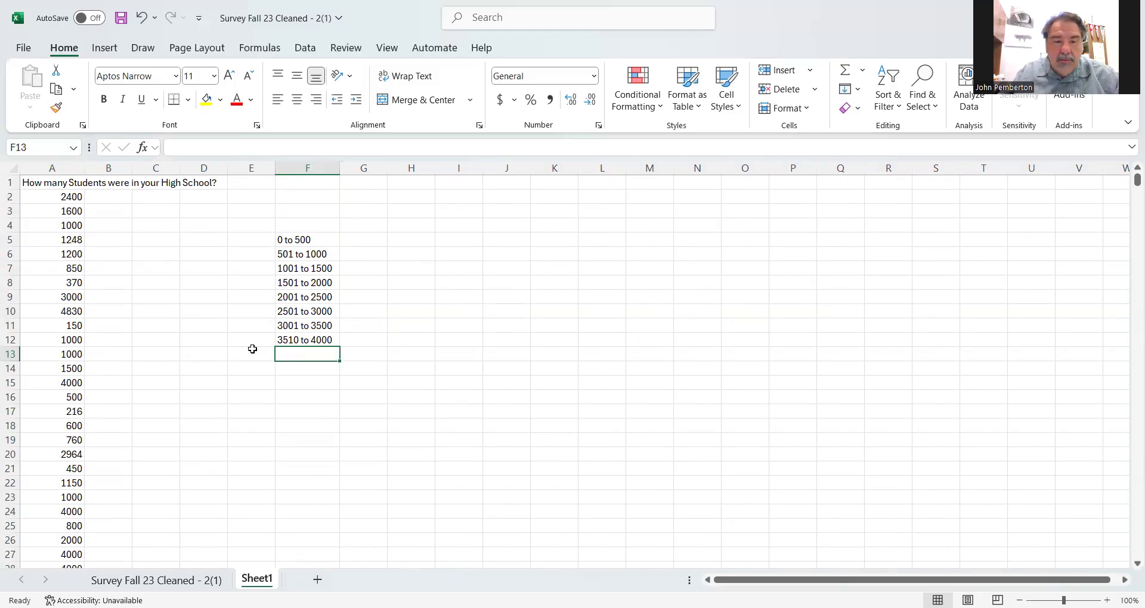
{"action": "type", "text": "40"}
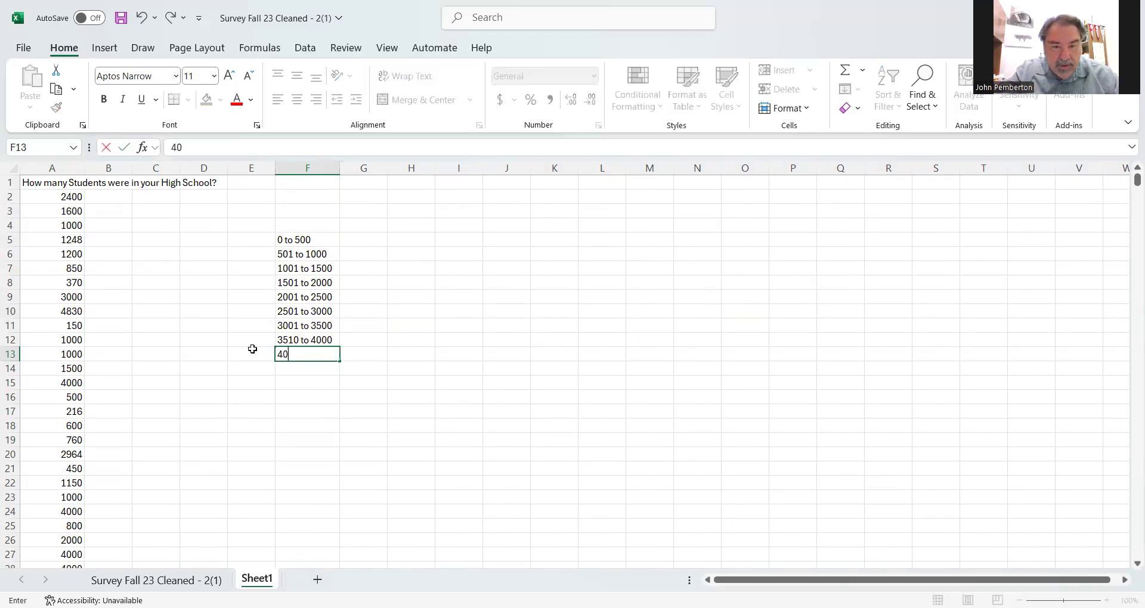
{"action": "type", "text": "01 to 8000"}
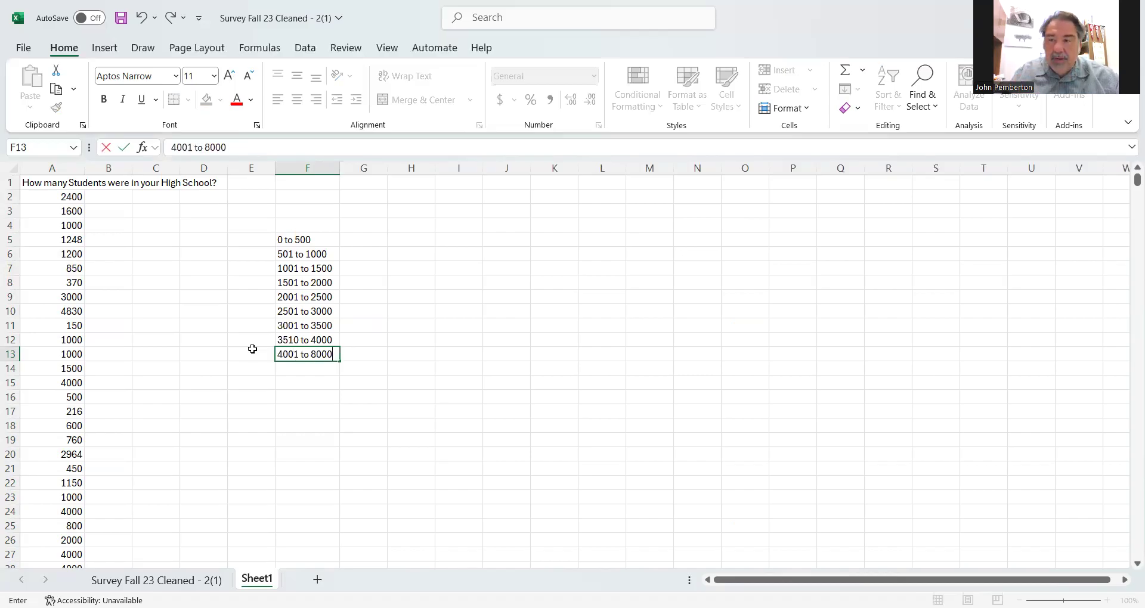
{"action": "left_click", "coordinate": [323, 422]}
- Add the headings "Range" in F4 and "Bins" in G4
{"action": "left_click", "coordinate": [324, 224]}
{"action": "type", "text": "Range"}
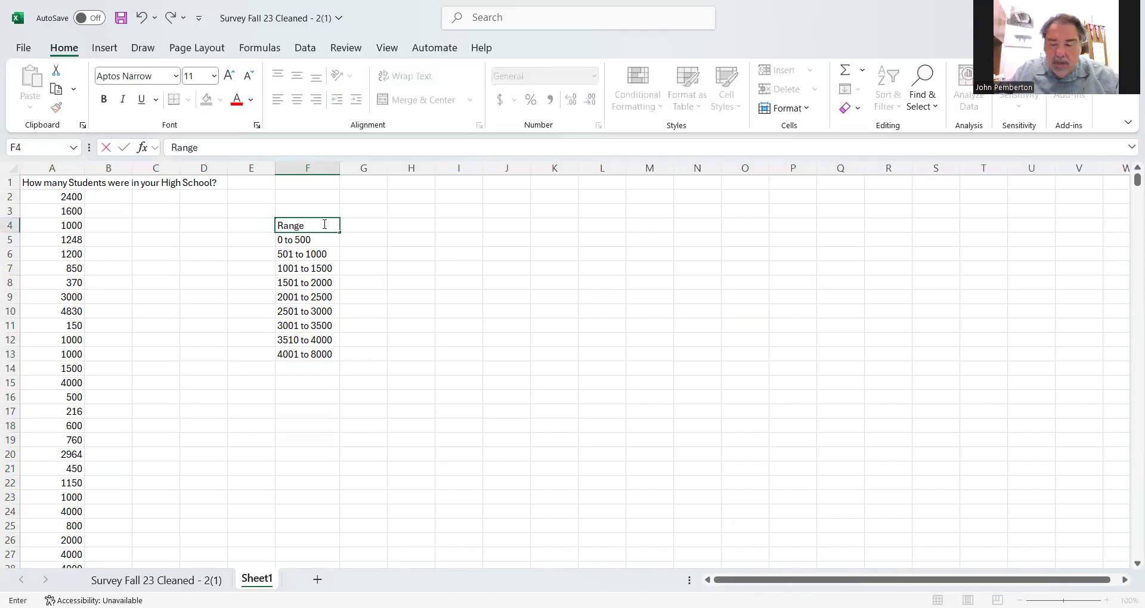
{"action": "key", "text": "Tab"}
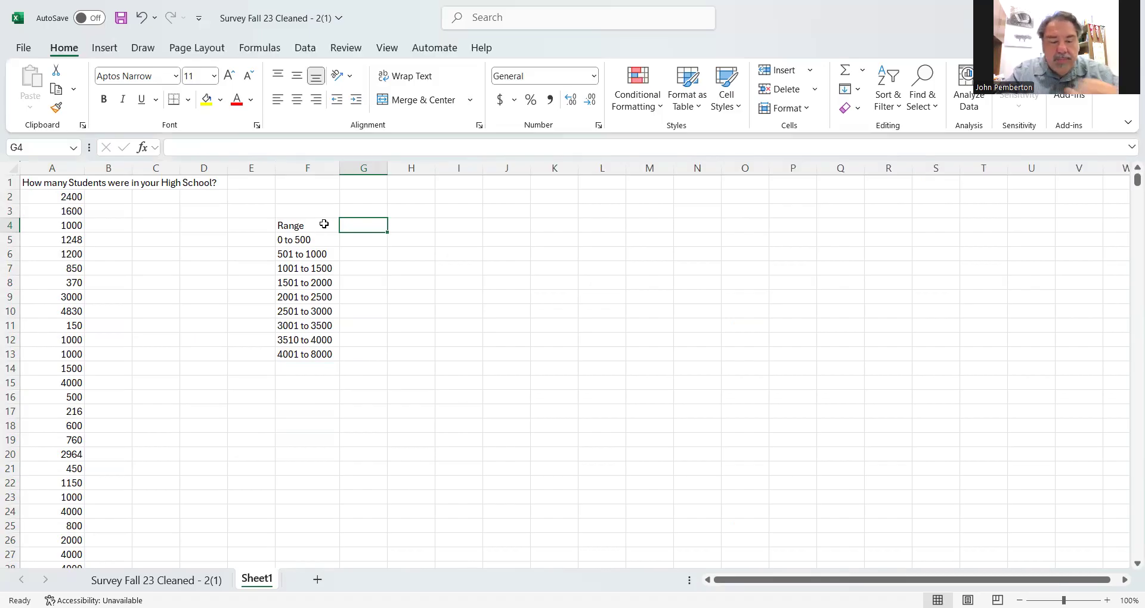
{"action": "type", "text": "Bi"}
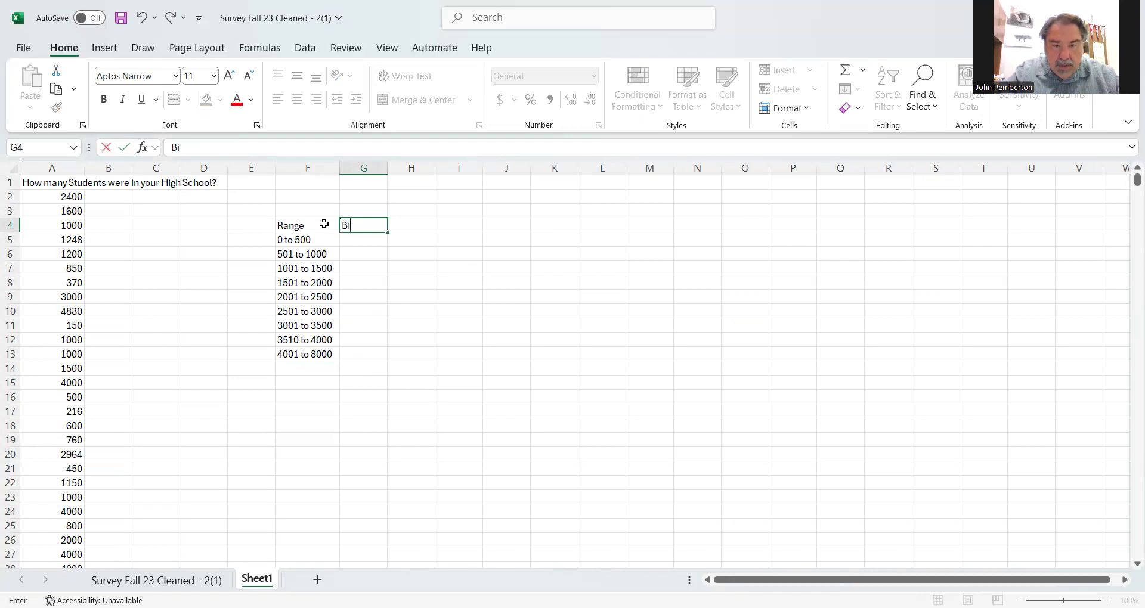
{"action": "type", "text": "ns"}
{"action": "key", "text": "Return"}
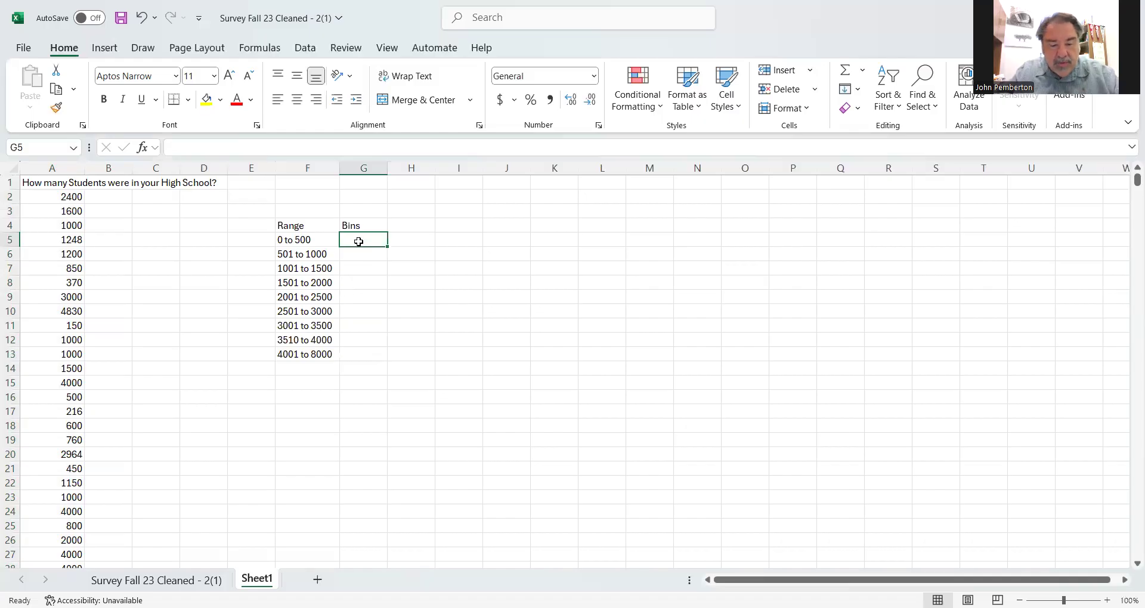
- Enter the bin limits 500 in G5 and 1000 in G6, accepting the suggested Flash Fill values for G7:G13
{"action": "type", "text": "500"}
{"action": "key", "text": "Return"}
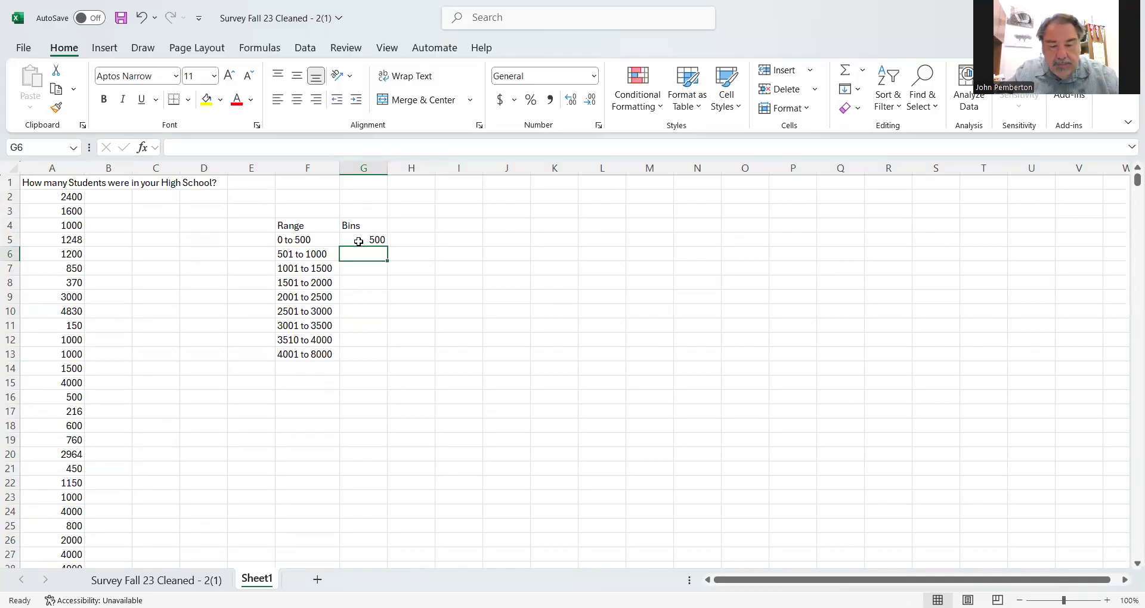
{"action": "type", "text": "1000"}
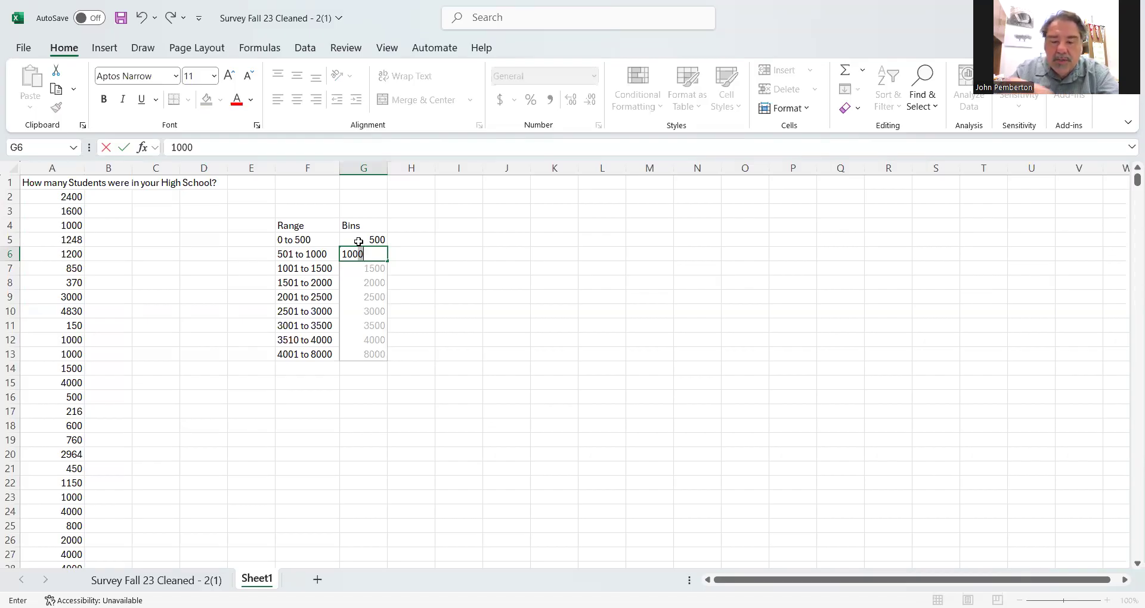
{"action": "key", "text": "Return"}
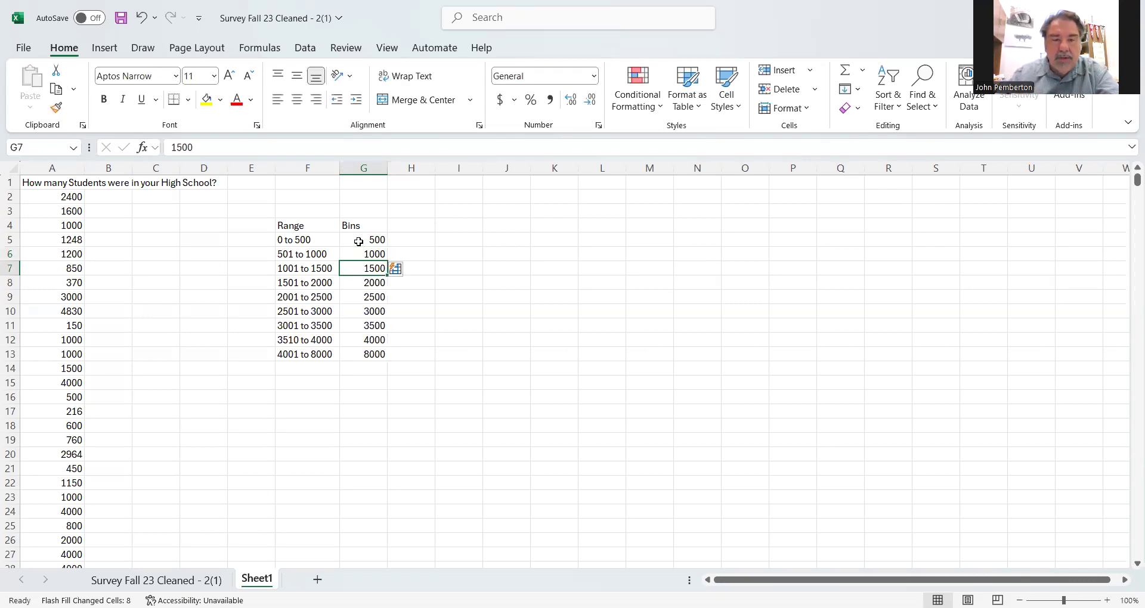
- Add the heading "Frequency" in H4 and widen column H to fit it
{"action": "left_click", "coordinate": [402, 221]}
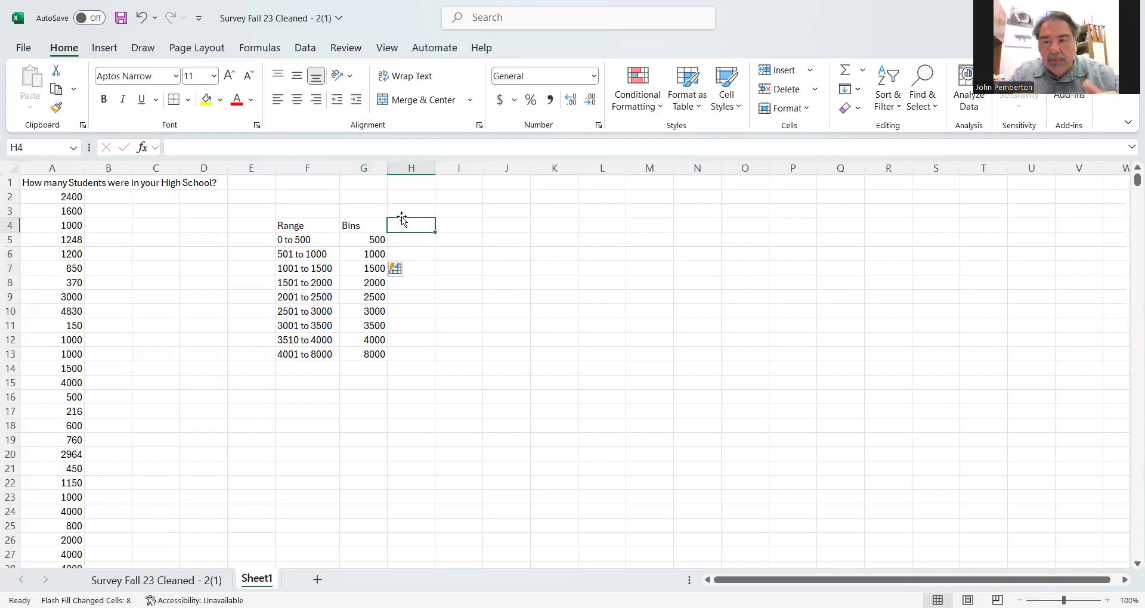
{"action": "type", "text": "Frequ"}
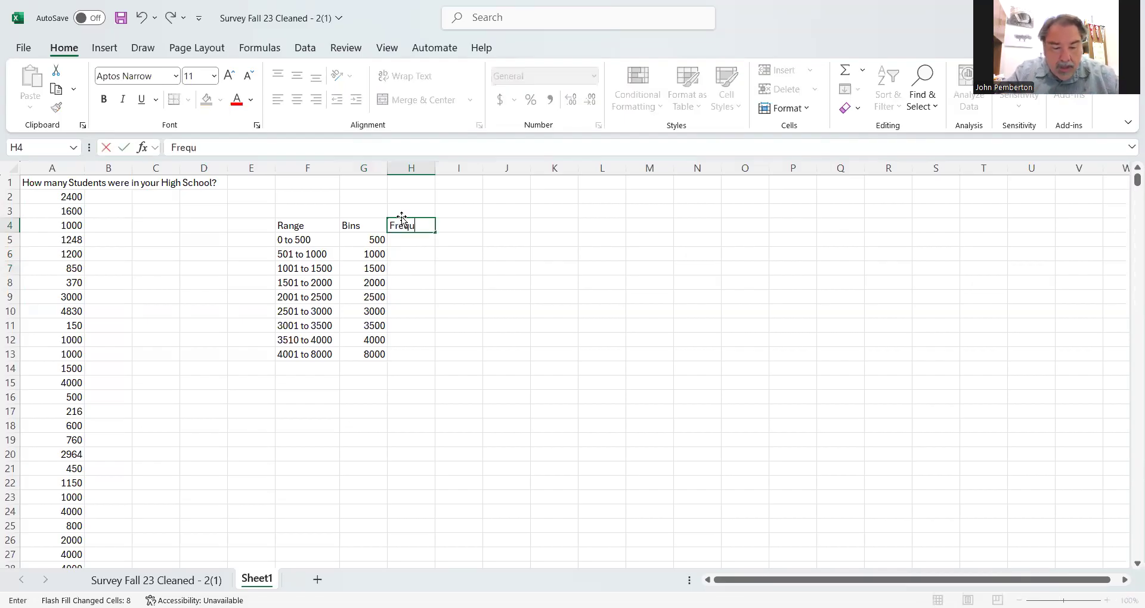
{"action": "type", "text": "ency"}
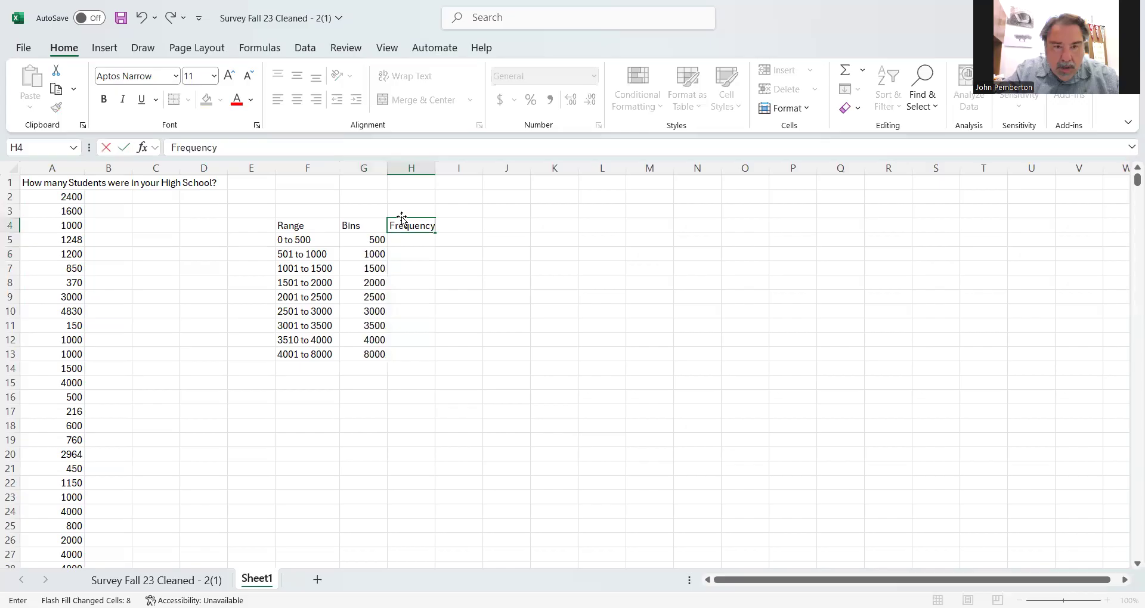
{"action": "key", "text": "Return"}
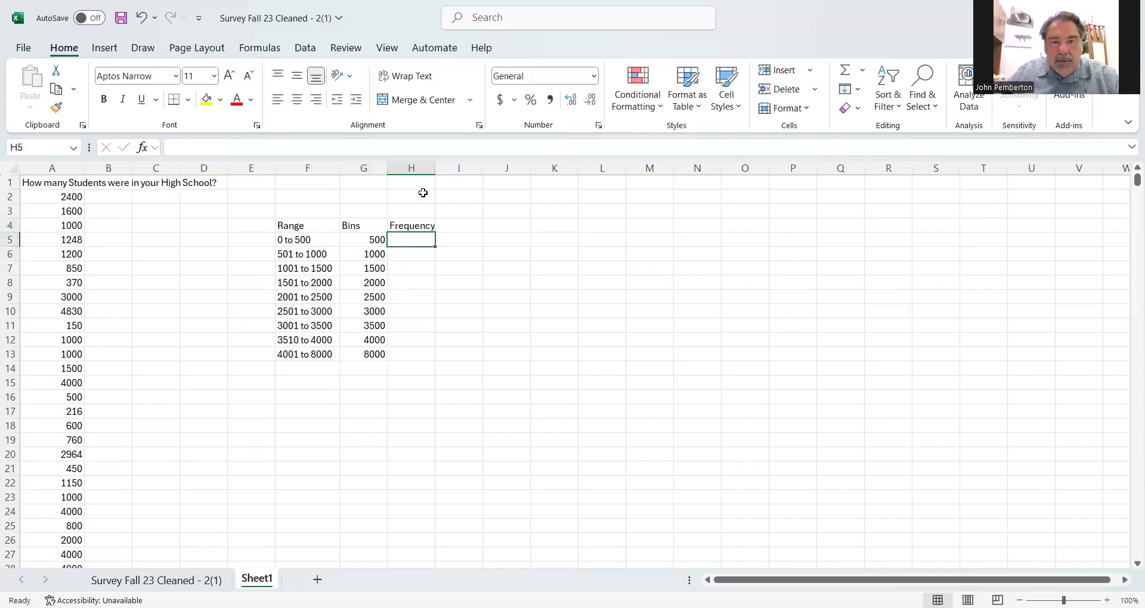
{"action": "left_click_drag", "start_coordinate": [435, 173], "coordinate": [451, 175]}
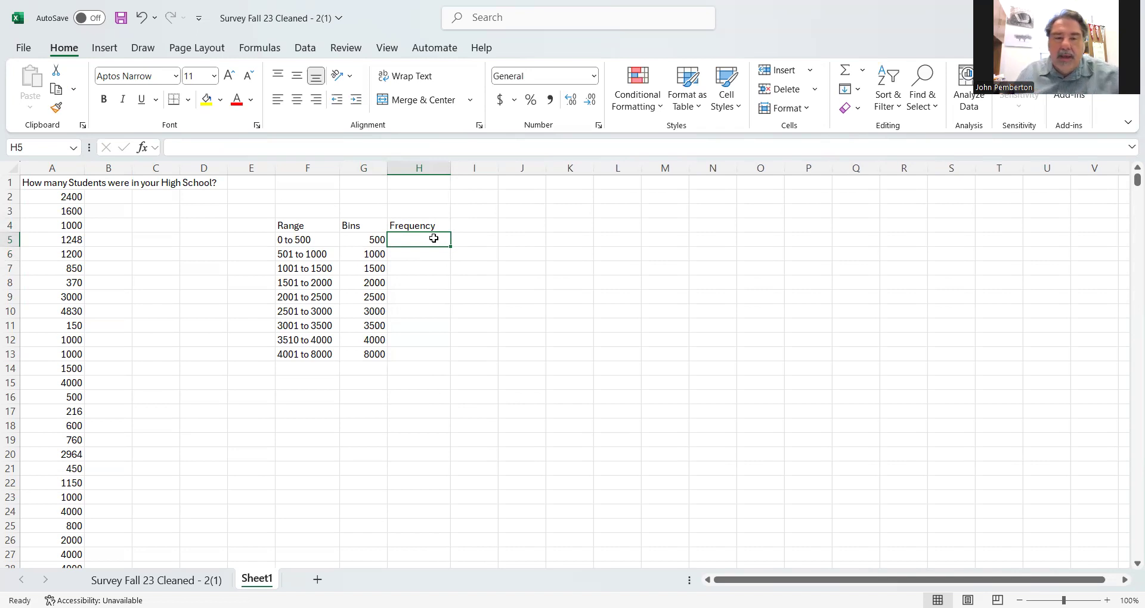
- Start a FREQUENCY formula across H5:H13 with A2:A1470 as the data array
{"action": "left_click_drag", "start_coordinate": [425, 239], "coordinate": [421, 356]}
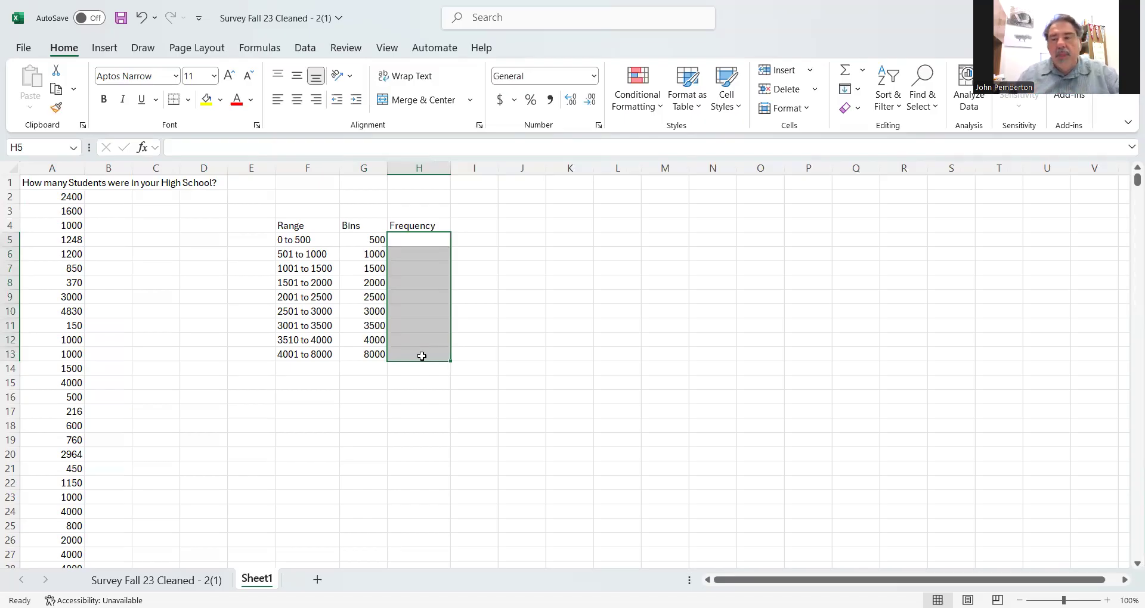
{"action": "left_click", "coordinate": [414, 241]}
{"action": "left_click_drag", "start_coordinate": [413, 241], "coordinate": [433, 356]}
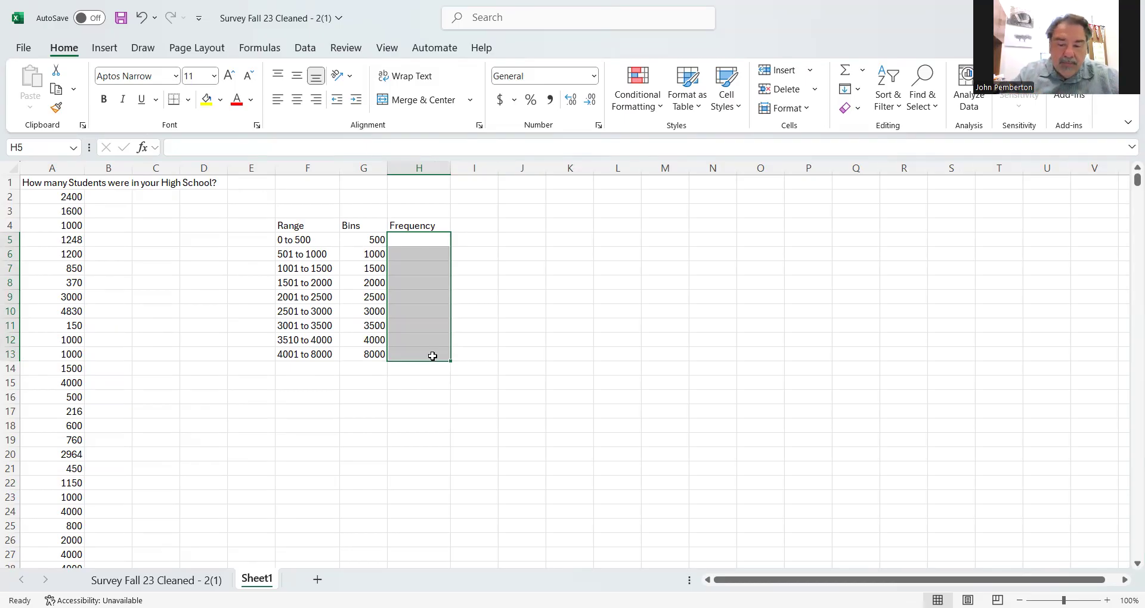
{"action": "type", "text": "=freque"}
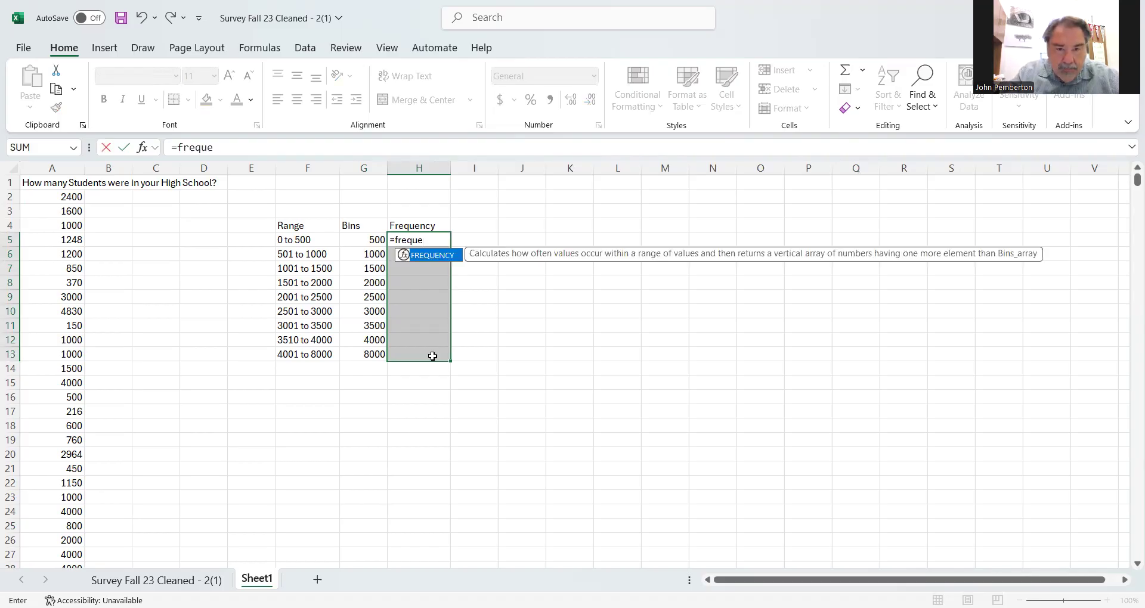
{"action": "type", "text": "ncy"}
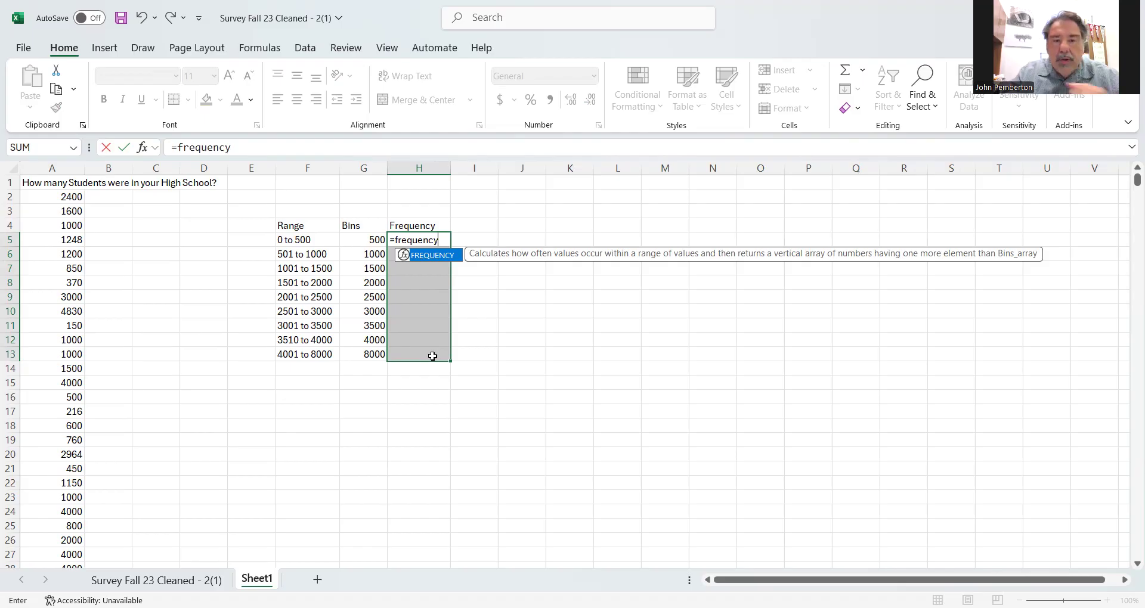
{"action": "type", "text": "("}
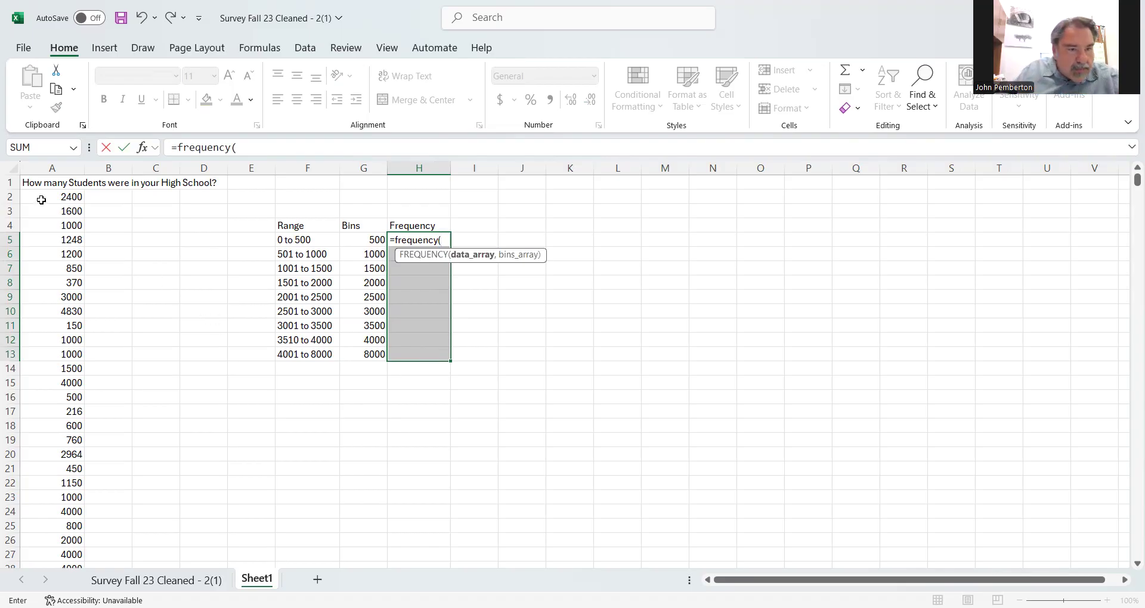
{"action": "left_click_drag", "start_coordinate": [41, 199], "coordinate": [82, 557]}
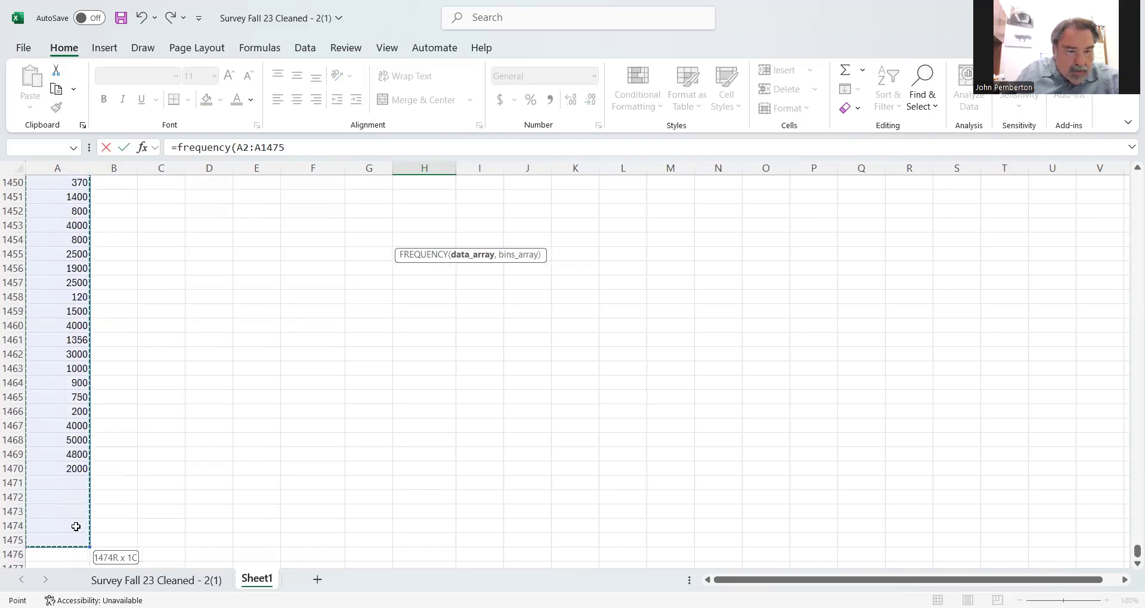
{"action": "left_click_drag", "start_coordinate": [71, 472], "coordinate": [71, 473]}
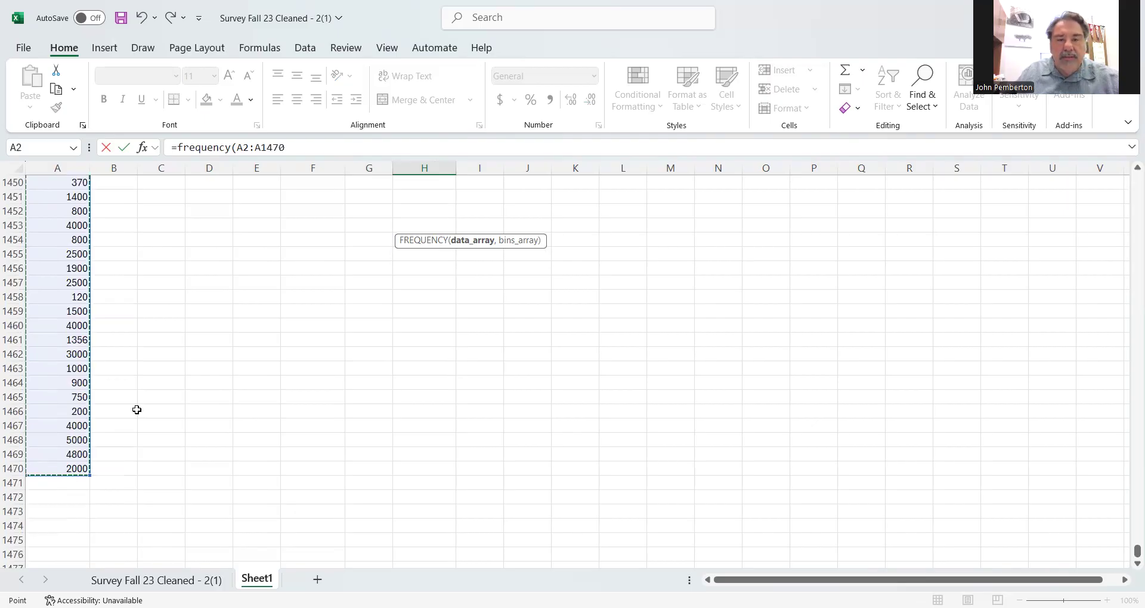
- Complete the FREQUENCY formula with G5:G13 as the bins array and enter it as an array formula
{"action": "left_click", "coordinate": [324, 147]}
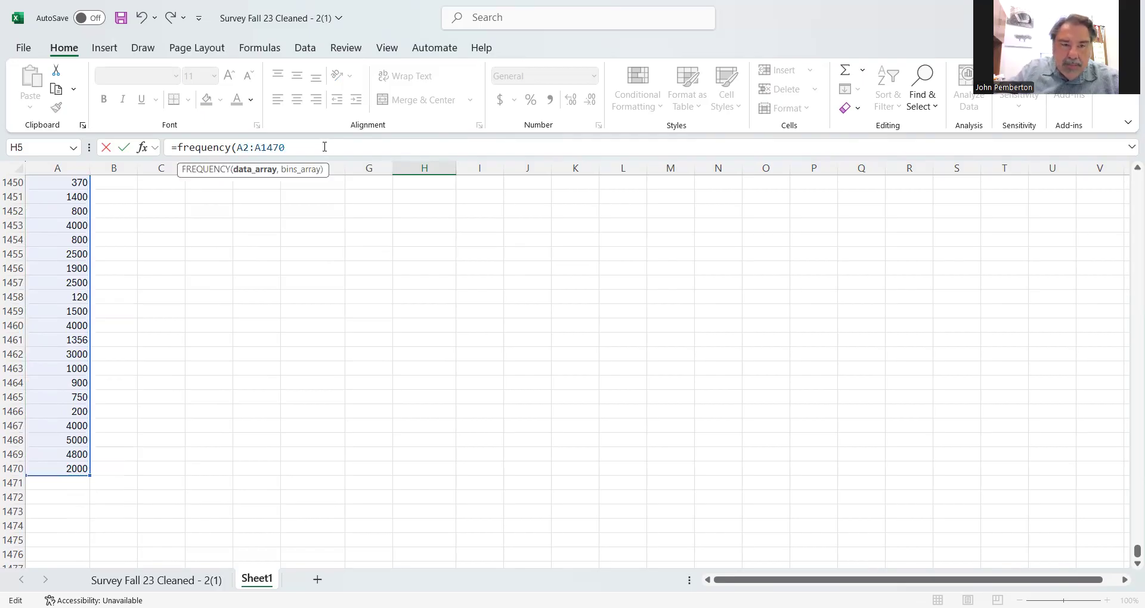
{"action": "type", "text": ","}
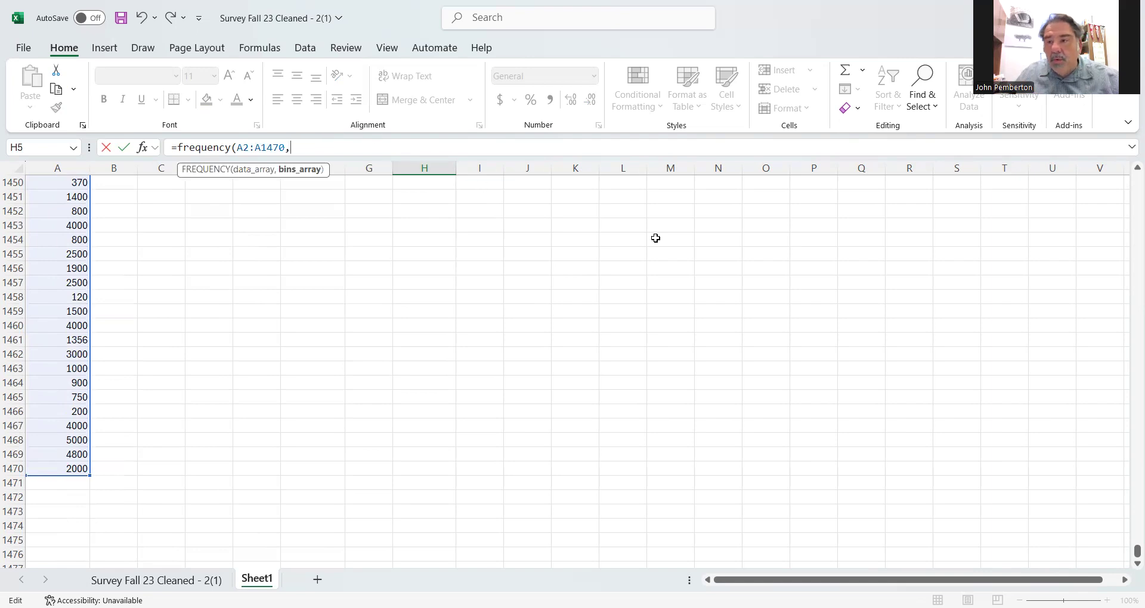
{"action": "left_click_drag", "start_coordinate": [1136, 556], "coordinate": [1127, 176]}
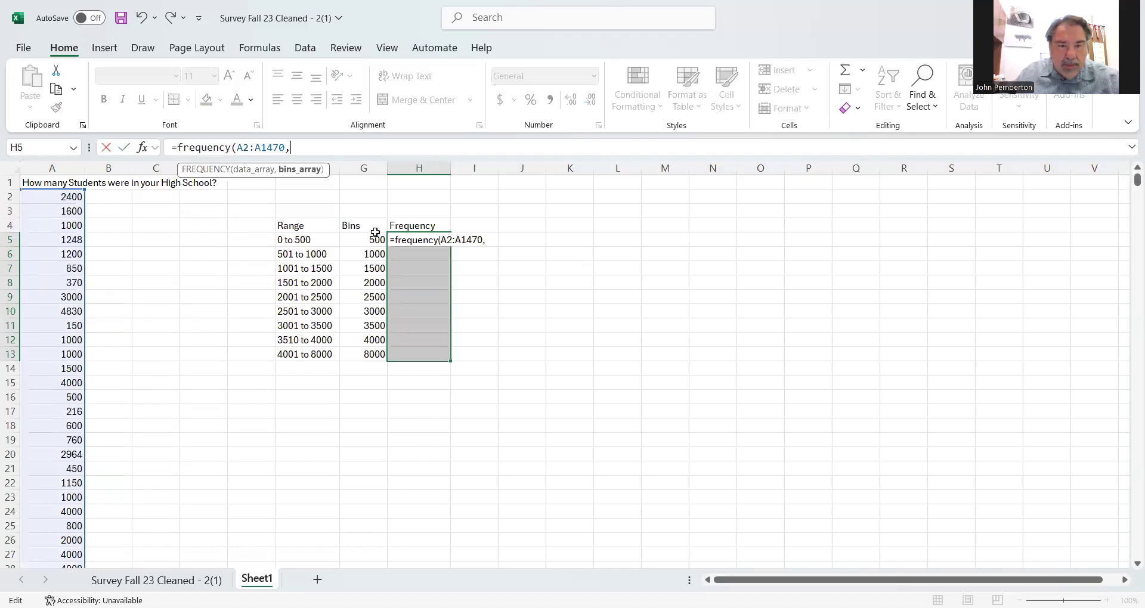
{"action": "left_click_drag", "start_coordinate": [359, 241], "coordinate": [362, 263]}
{"action": "left_click_drag", "start_coordinate": [375, 318], "coordinate": [372, 350]}
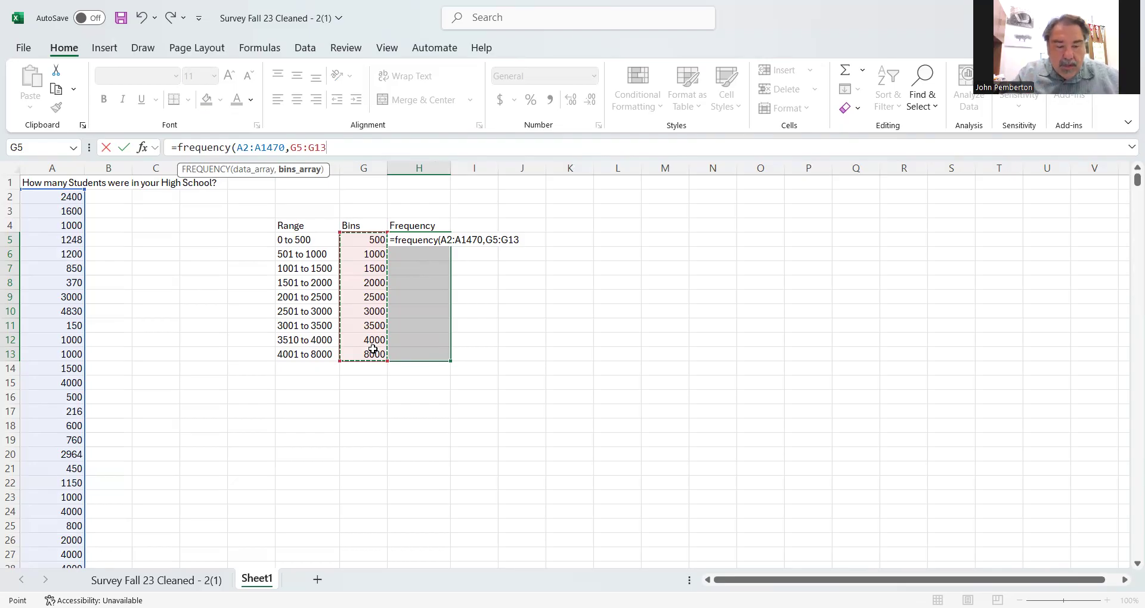
{"action": "type", "text": ")"}
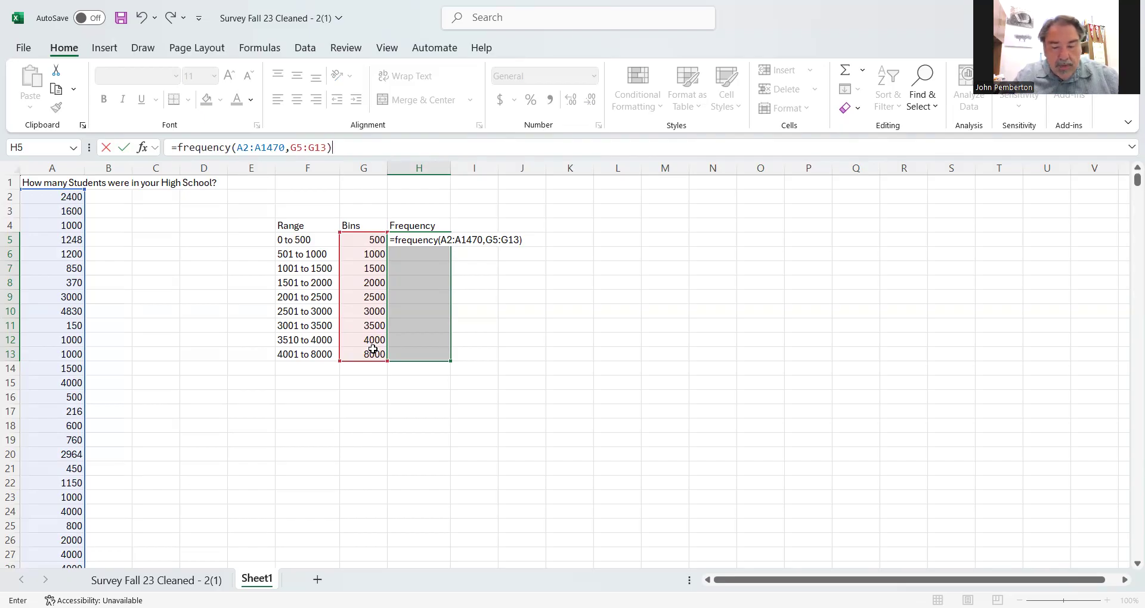
{"action": "key", "text": "ctrl+shift+Return"}
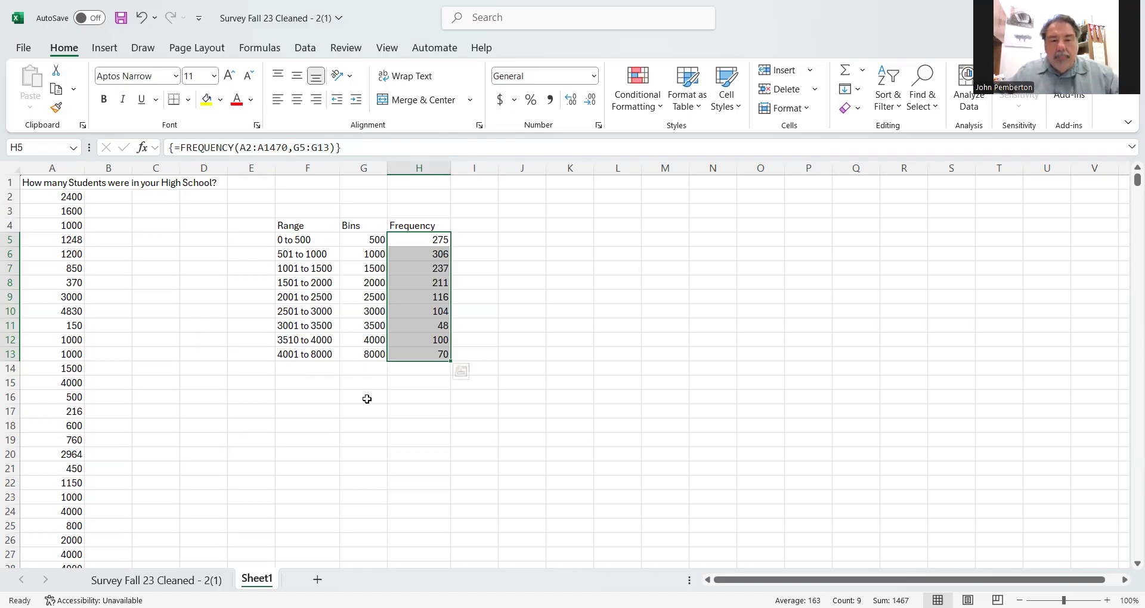
- Total the frequencies H5:H13 with a SUM formula in H15
{"action": "left_click", "coordinate": [413, 385]}
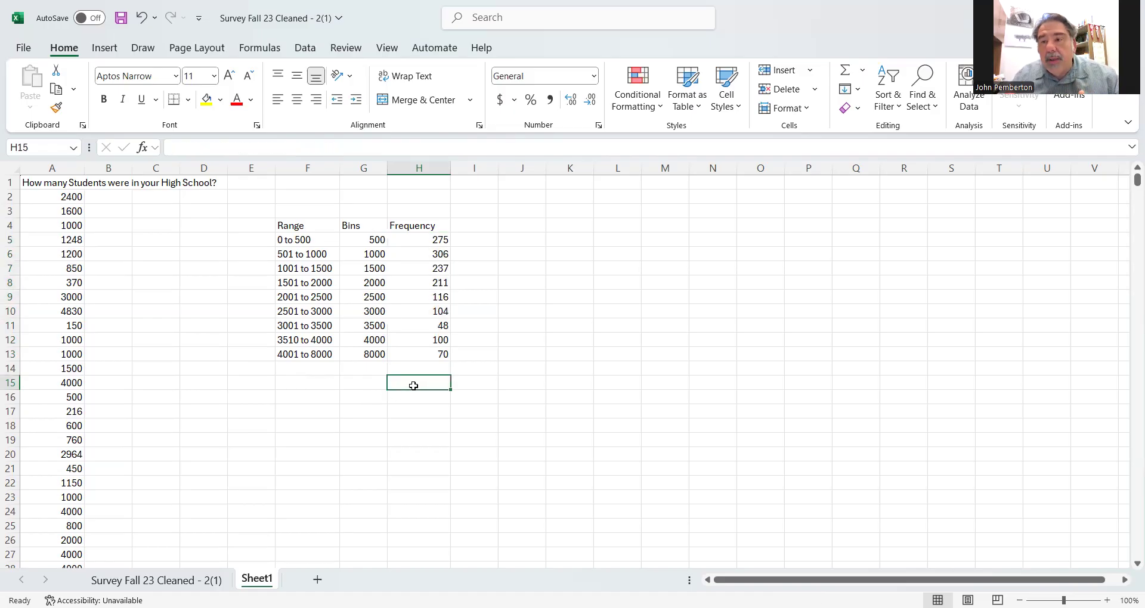
{"action": "type", "text": "="}
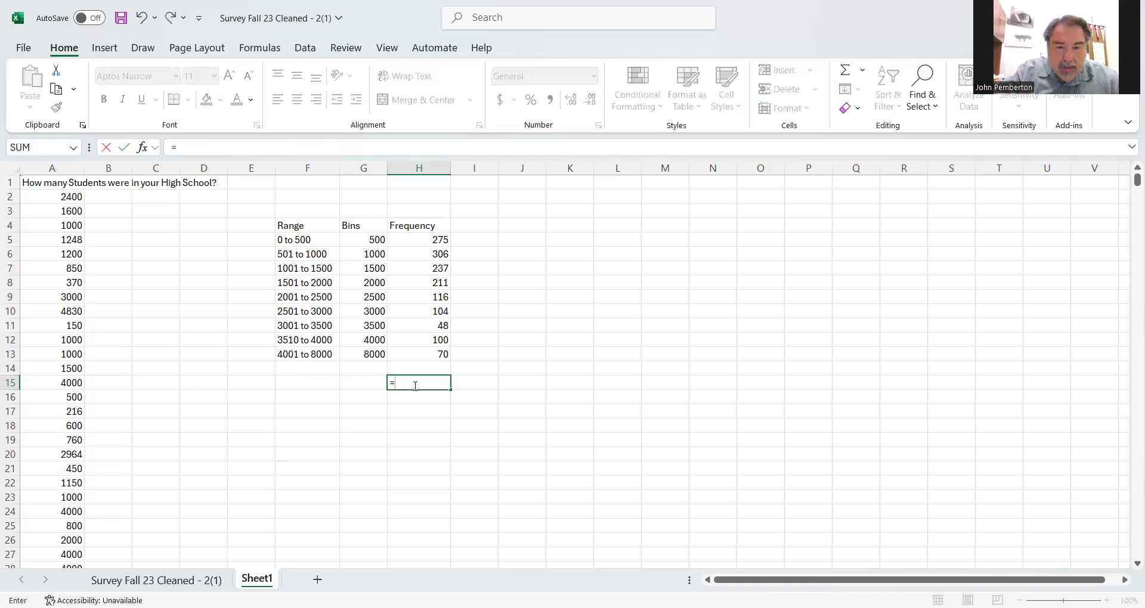
{"action": "type", "text": "sum("}
{"action": "left_click", "coordinate": [419, 244]}
{"action": "left_click_drag", "start_coordinate": [419, 244], "coordinate": [422, 350]}
{"action": "key", "text": "Return"}
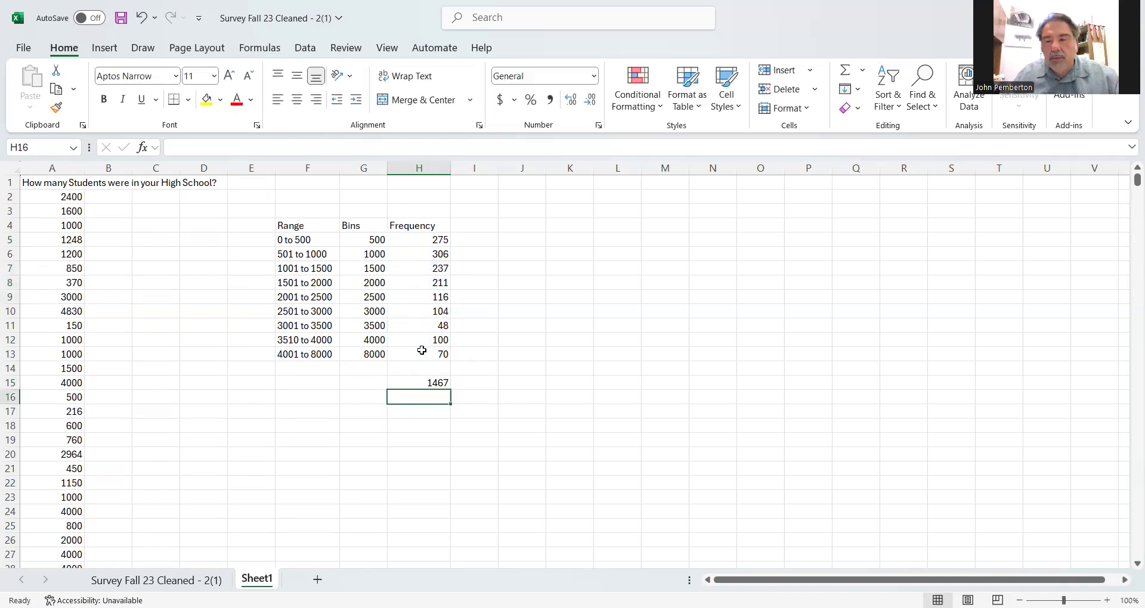
- Widen column I and add the heading "Relative Frequency" in I4
{"action": "left_click_drag", "start_coordinate": [498, 170], "coordinate": [530, 175]}
{"action": "left_click", "coordinate": [498, 224]}
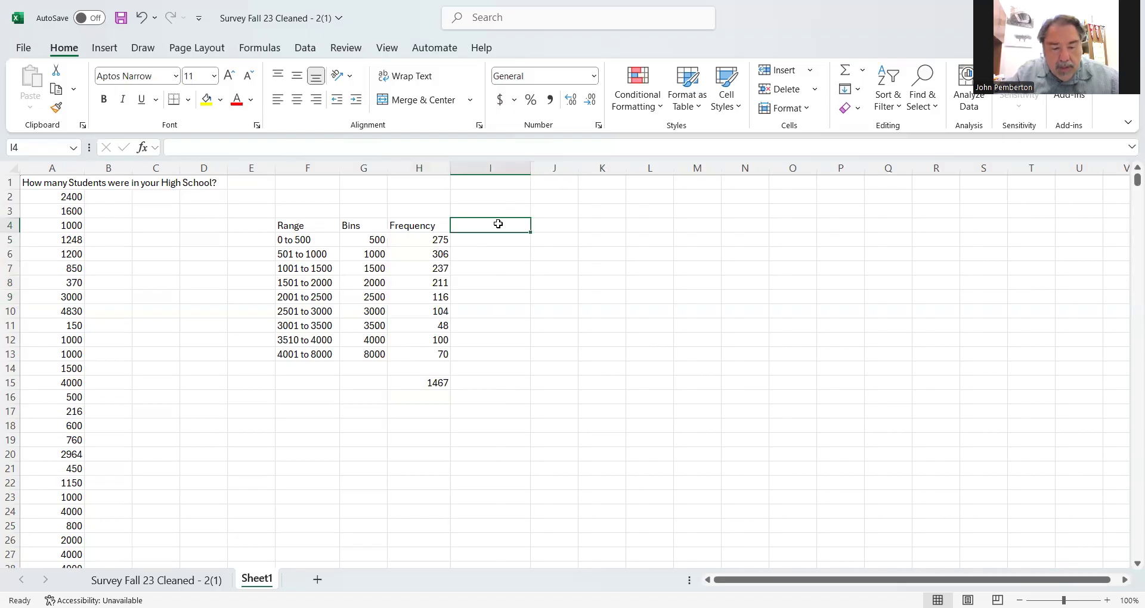
{"action": "type", "text": "Relative"}
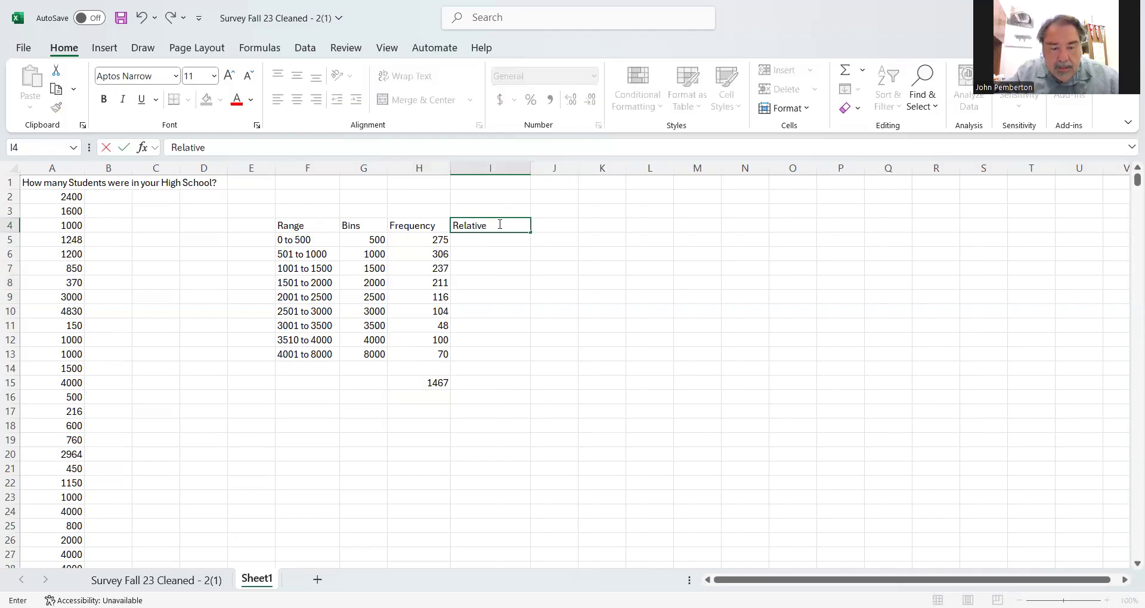
{"action": "type", "text": " Frequency"}
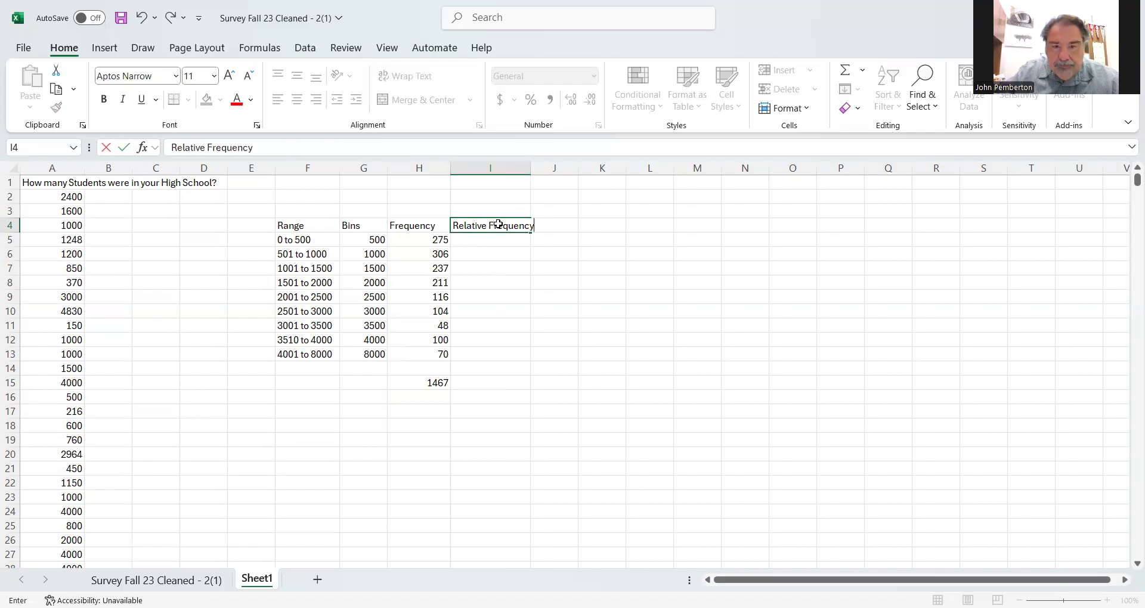
{"action": "key", "text": "Return"}
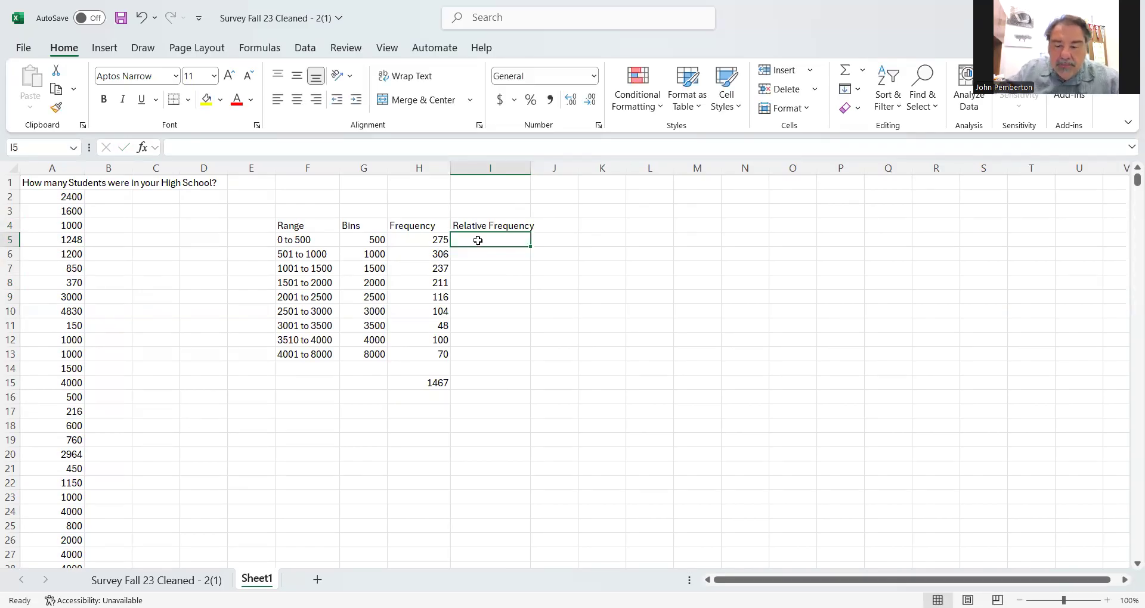
- Enter the formula =H5/$H$15 in I5 to divide the first class frequency by the fixed total
{"action": "type", "text": "="}
{"action": "left_click", "coordinate": [425, 240]}
{"action": "type", "text": "/"}
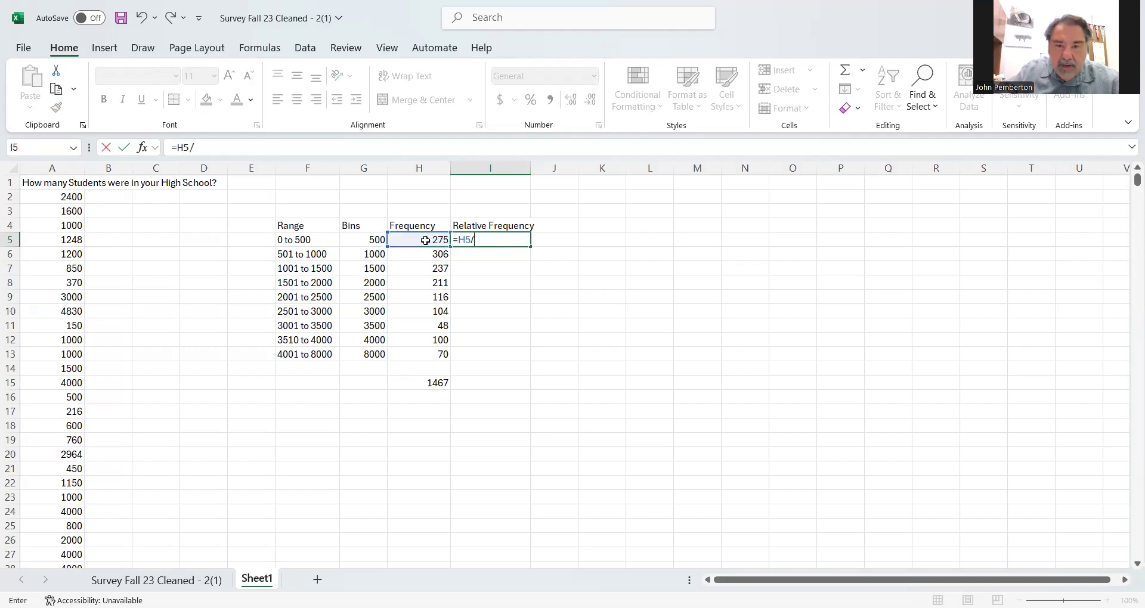
{"action": "left_click", "coordinate": [415, 382]}
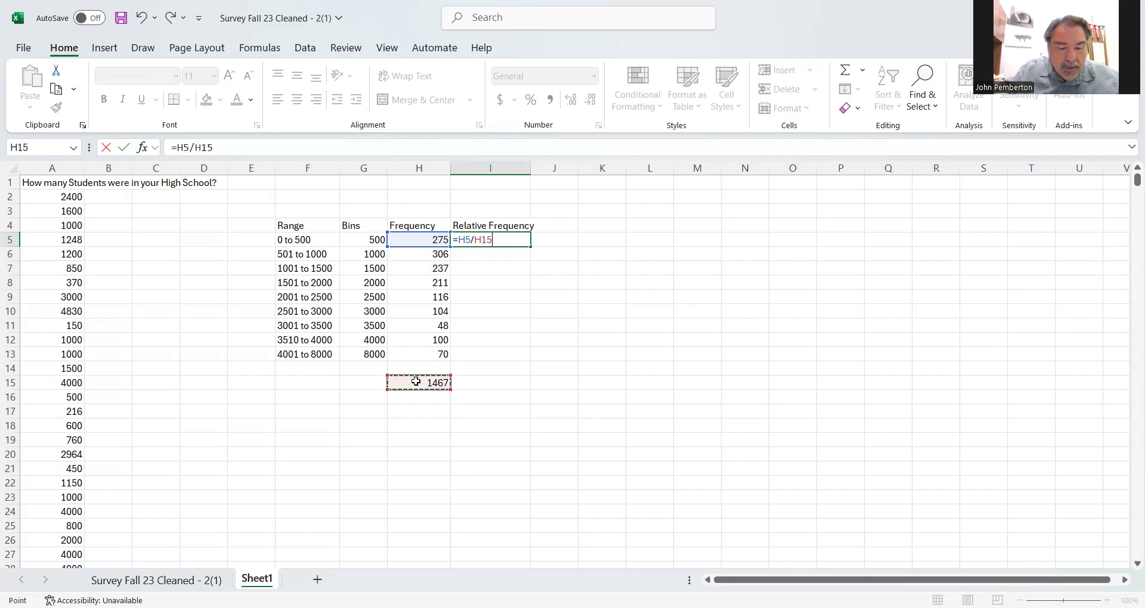
{"action": "key", "text": "F4"}
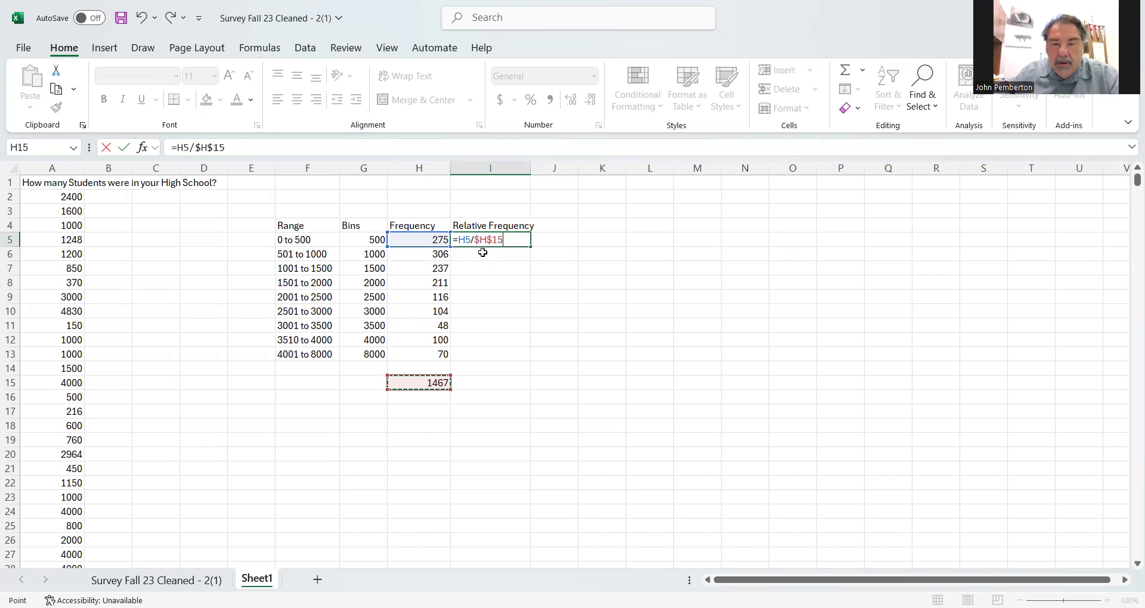
{"action": "key", "text": "Return"}
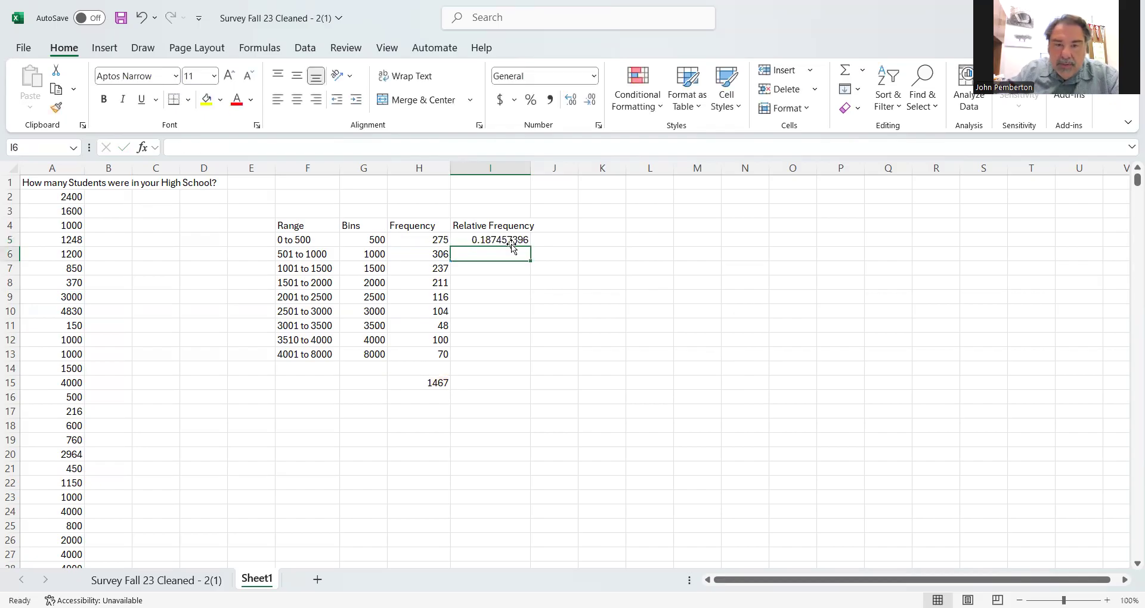
- Format I5 as a percentage with one decimal place and fill its formula down through I13
{"action": "left_click", "coordinate": [509, 240]}
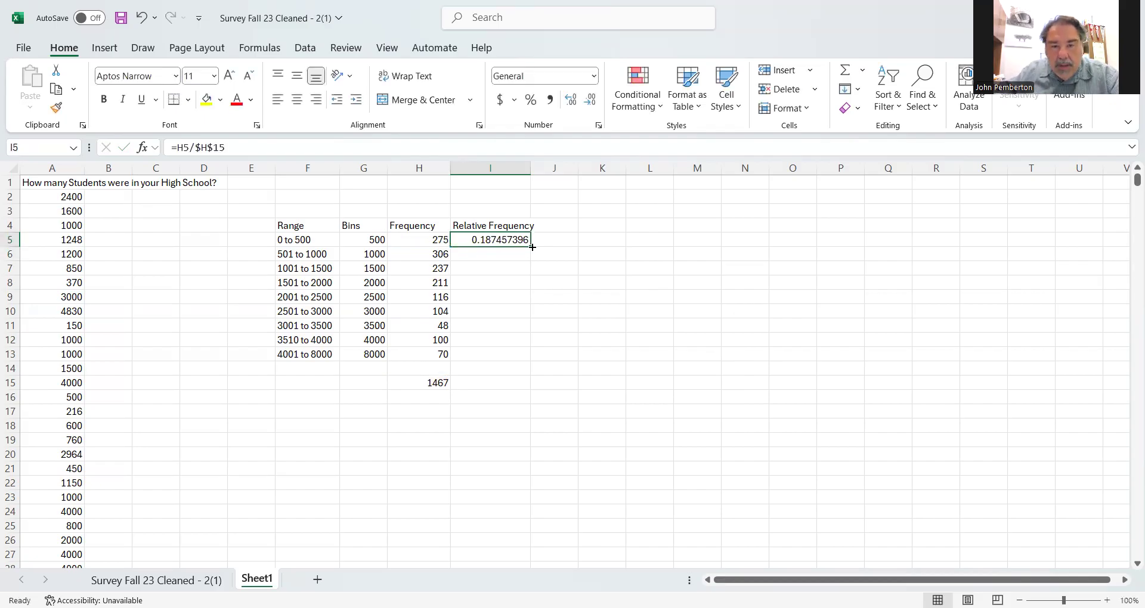
{"action": "left_click", "coordinate": [530, 100]}
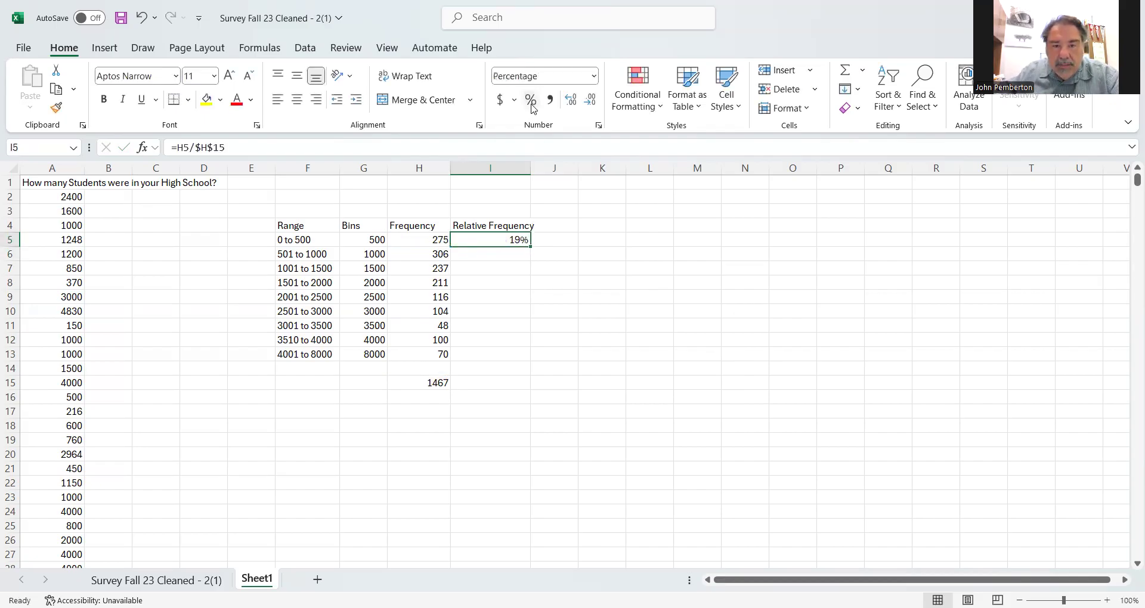
{"action": "left_click", "coordinate": [570, 100]}
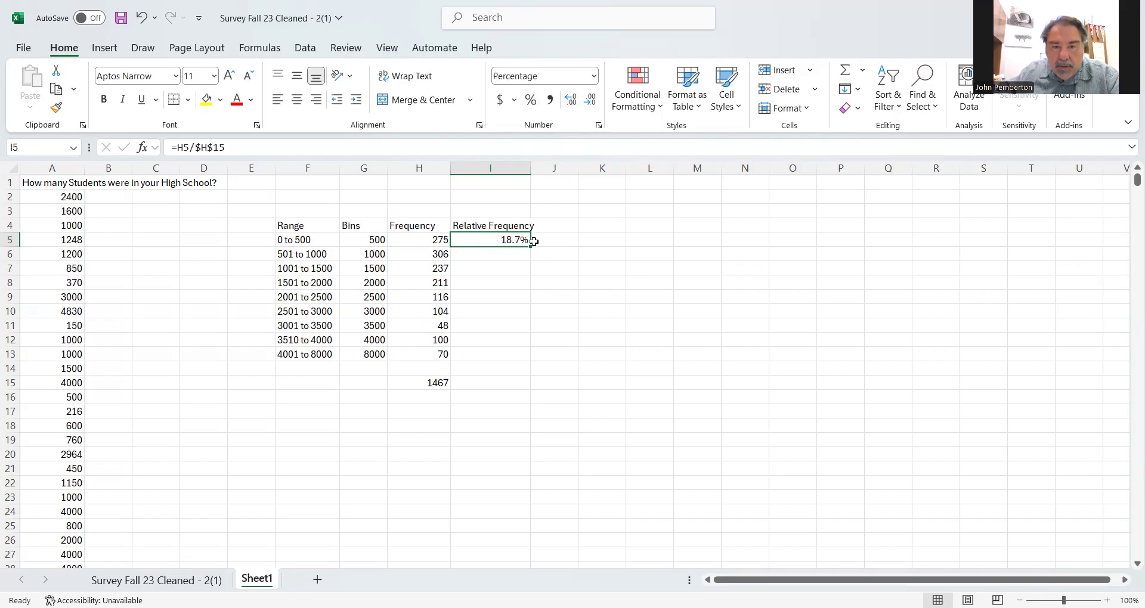
{"action": "left_click_drag", "start_coordinate": [530, 246], "coordinate": [535, 360]}
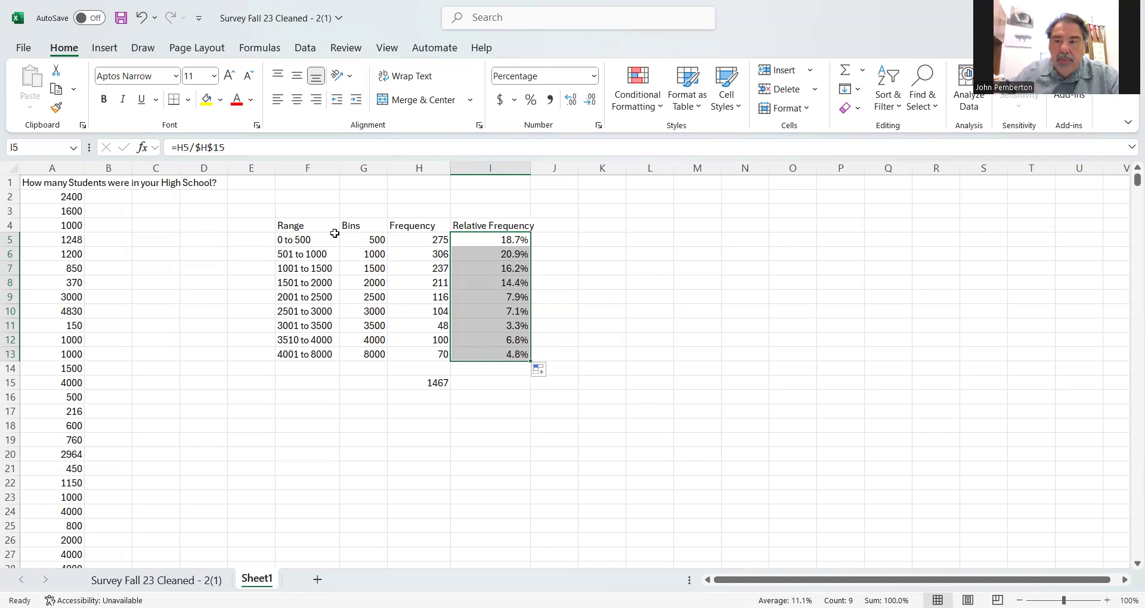
- Copy the frequency table F4:I13, including its headings
{"action": "left_click_drag", "start_coordinate": [301, 230], "coordinate": [482, 348]}
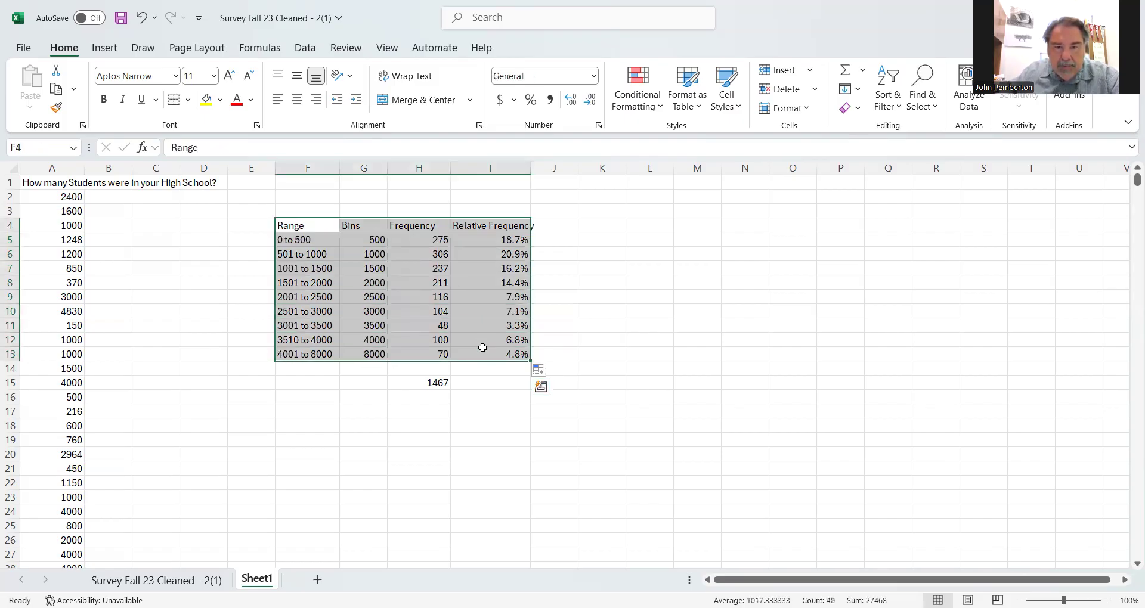
{"action": "right_click", "coordinate": [470, 286]}
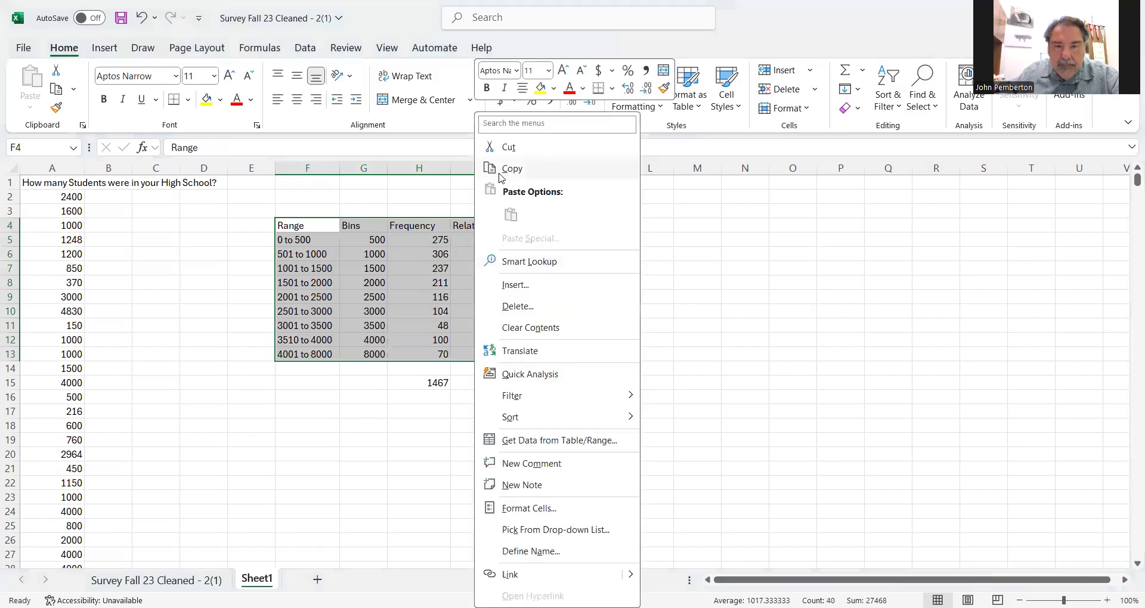
{"action": "left_click", "coordinate": [499, 171]}
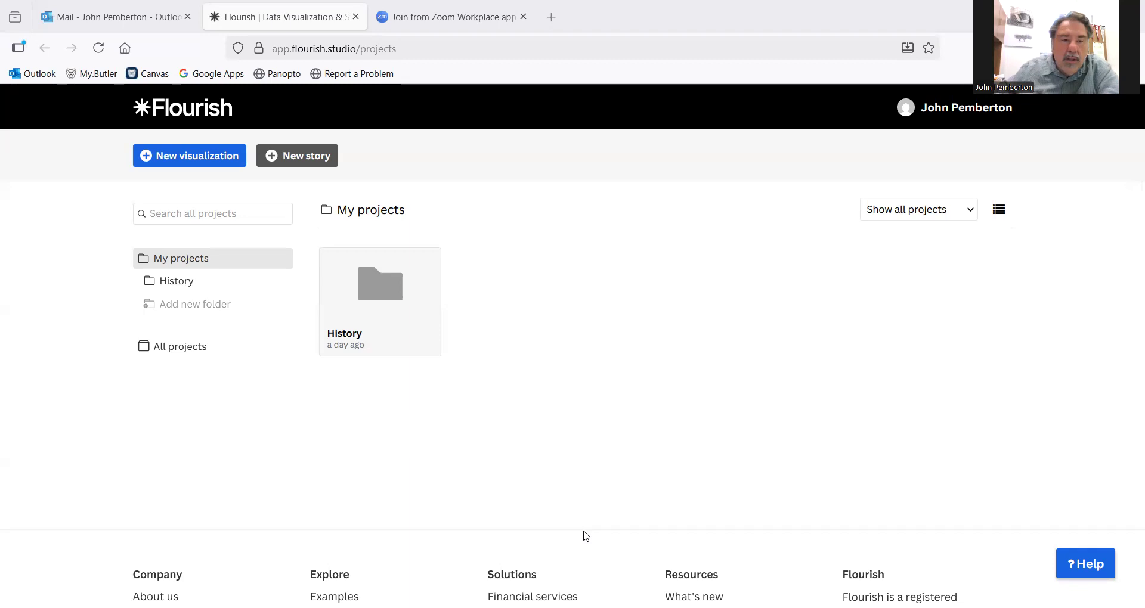
- Switch to Flourish and create a new visualization from the Histogram template among the line, bar and pie charts
{"action": "left_click", "coordinate": [189, 163]}
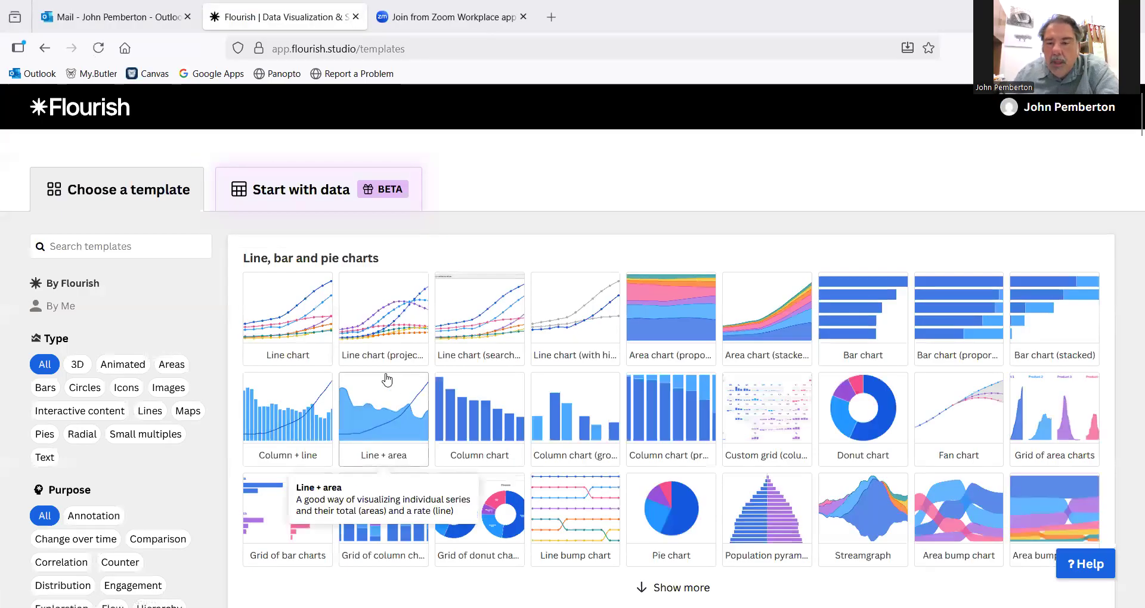
{"action": "scroll", "coordinate": [631, 433], "scroll_direction": "down", "scroll_amount": 15}
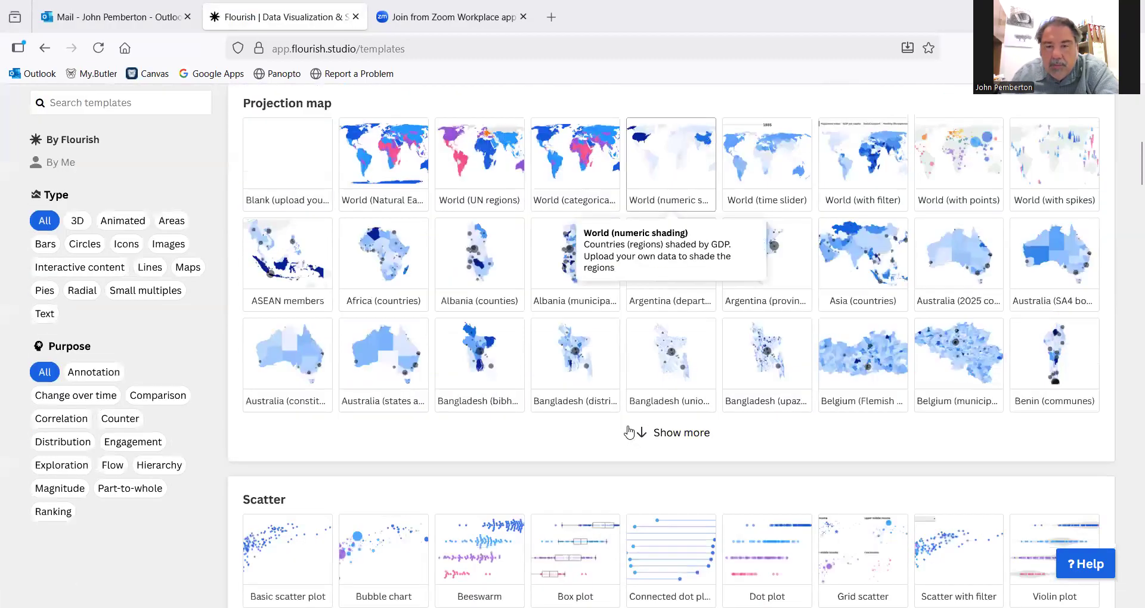
{"action": "scroll", "coordinate": [627, 430], "scroll_direction": "down", "scroll_amount": 10}
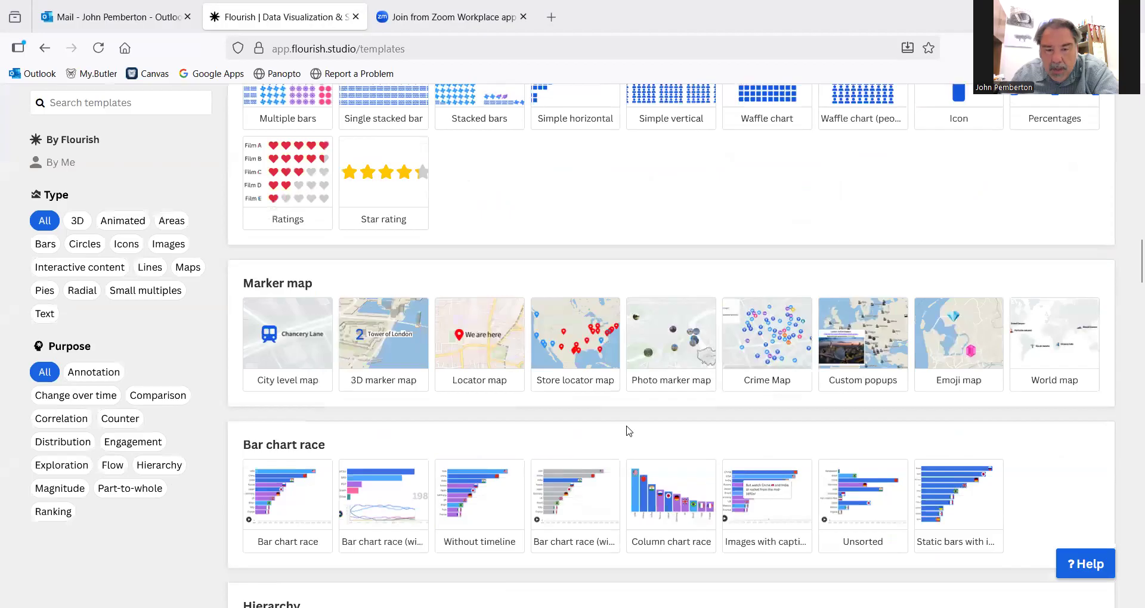
{"action": "scroll", "coordinate": [629, 431], "scroll_direction": "up", "scroll_amount": 15}
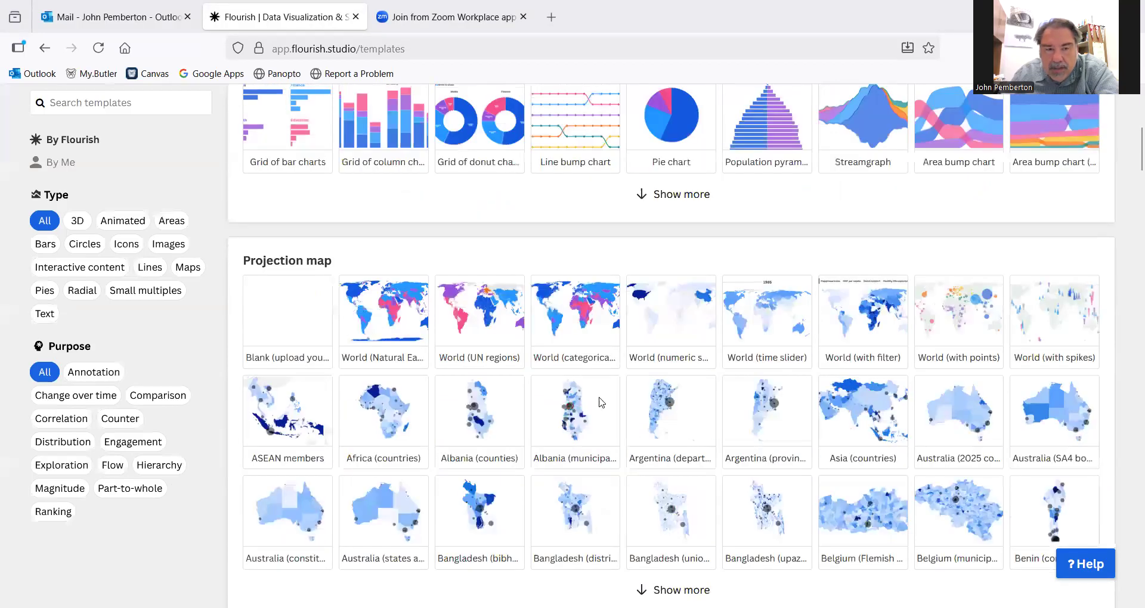
{"action": "scroll", "coordinate": [628, 430], "scroll_direction": "up", "scroll_amount": 10}
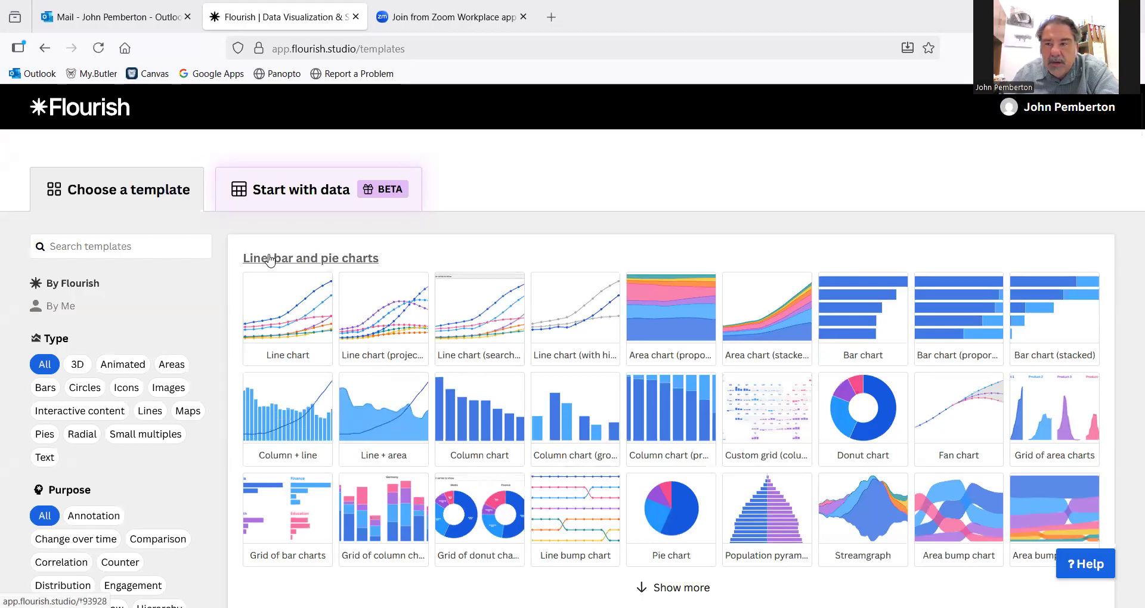
{"action": "scroll", "coordinate": [531, 412], "scroll_direction": "down", "scroll_amount": 3}
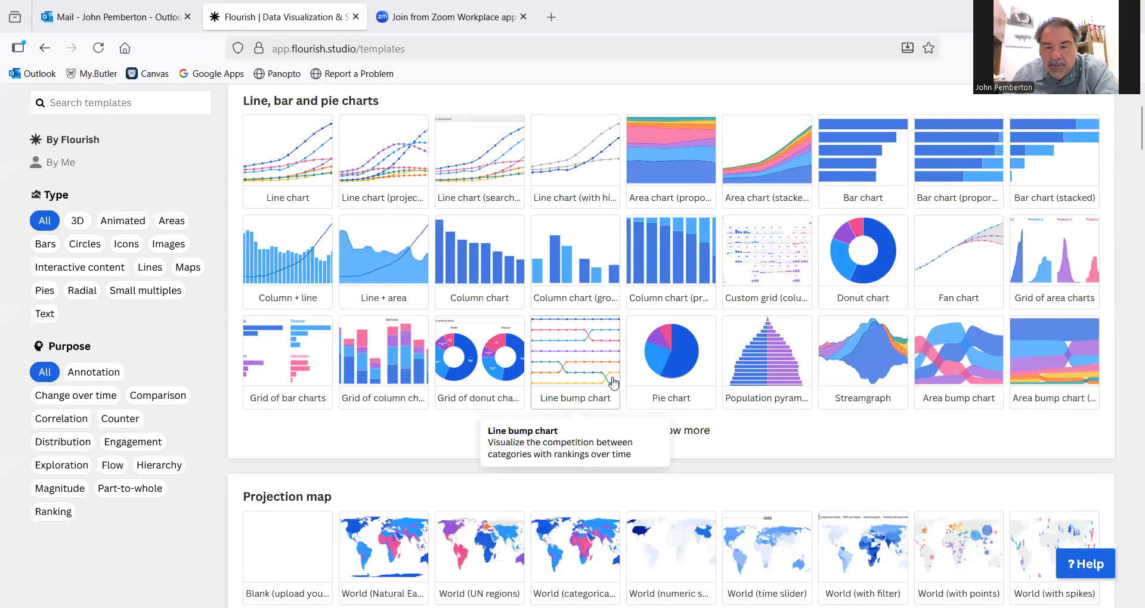
{"action": "scroll", "coordinate": [738, 476], "scroll_direction": "up", "scroll_amount": 1}
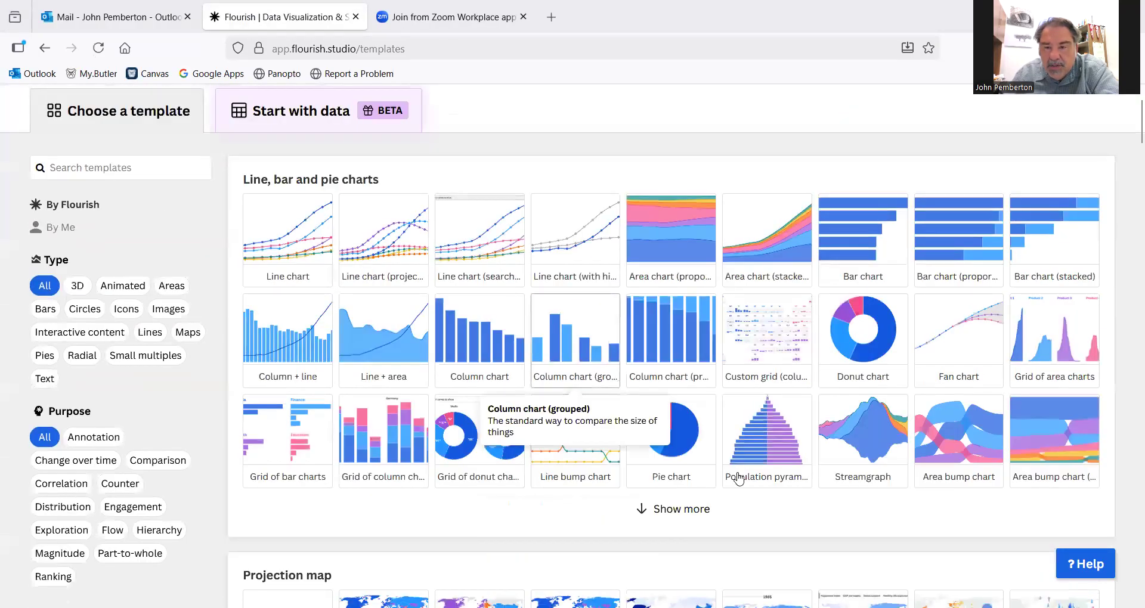
{"action": "left_click", "coordinate": [665, 510]}
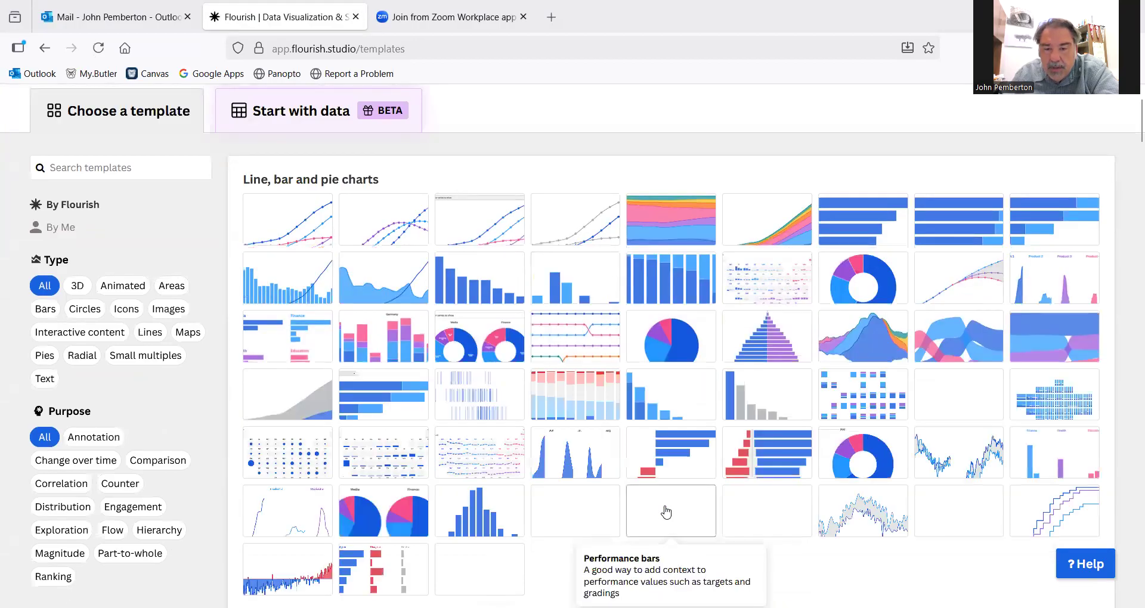
{"action": "scroll", "coordinate": [664, 506], "scroll_direction": "down", "scroll_amount": 5}
{"action": "mouse_move", "coordinate": [502, 279]}
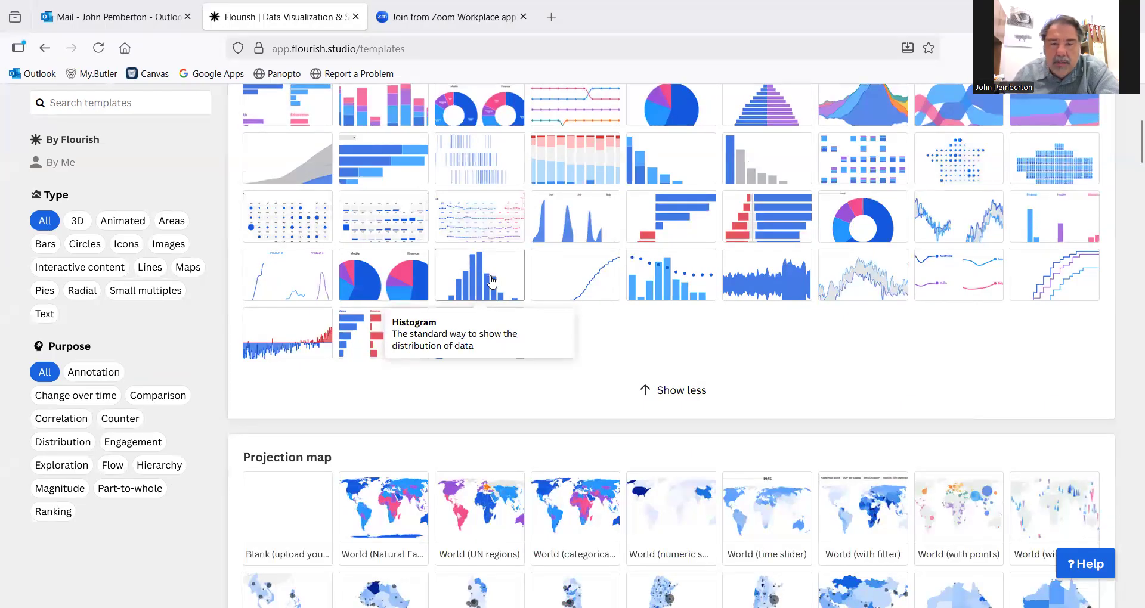
{"action": "left_click", "coordinate": [492, 280]}
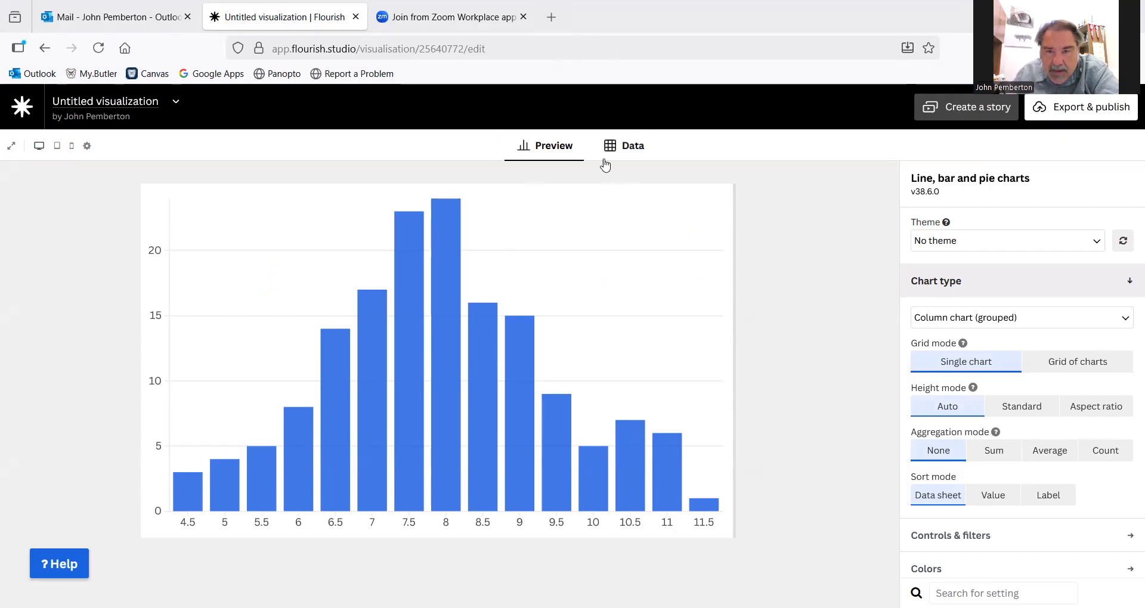
- Clear the sample data from the visualization's data sheet and paste the copied frequency table starting at cell A1
{"action": "left_click", "coordinate": [626, 147]}
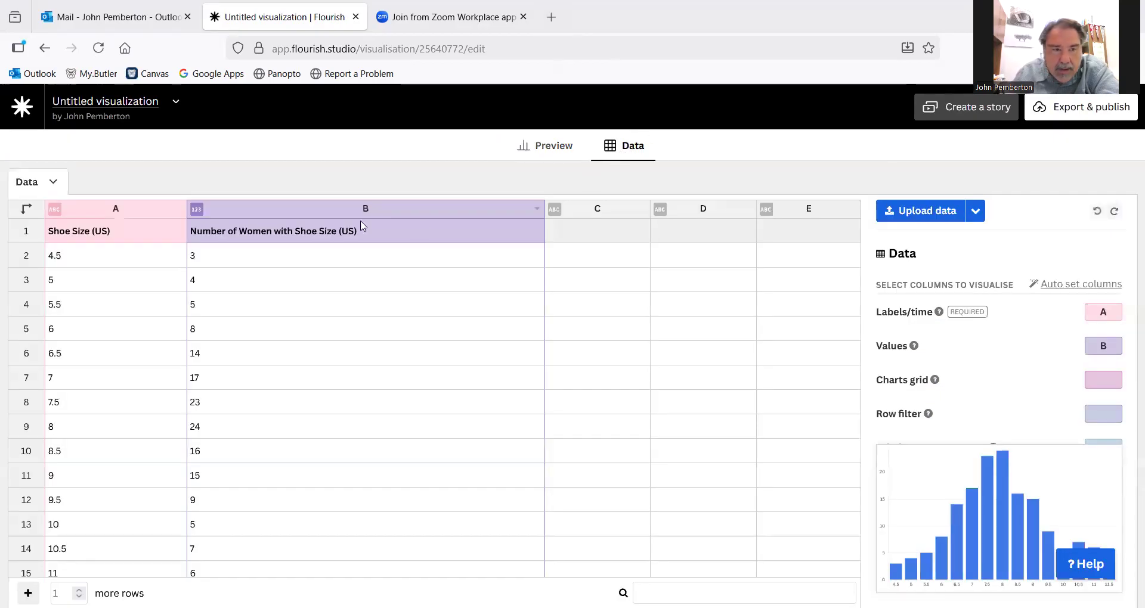
{"action": "left_click", "coordinate": [54, 182]}
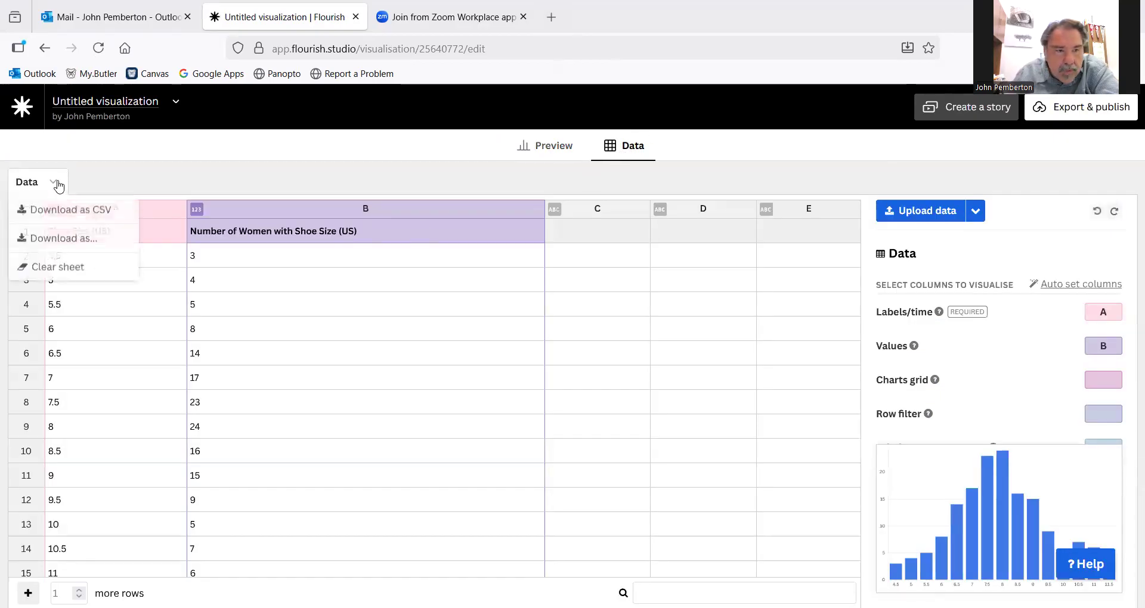
{"action": "left_click", "coordinate": [57, 267]}
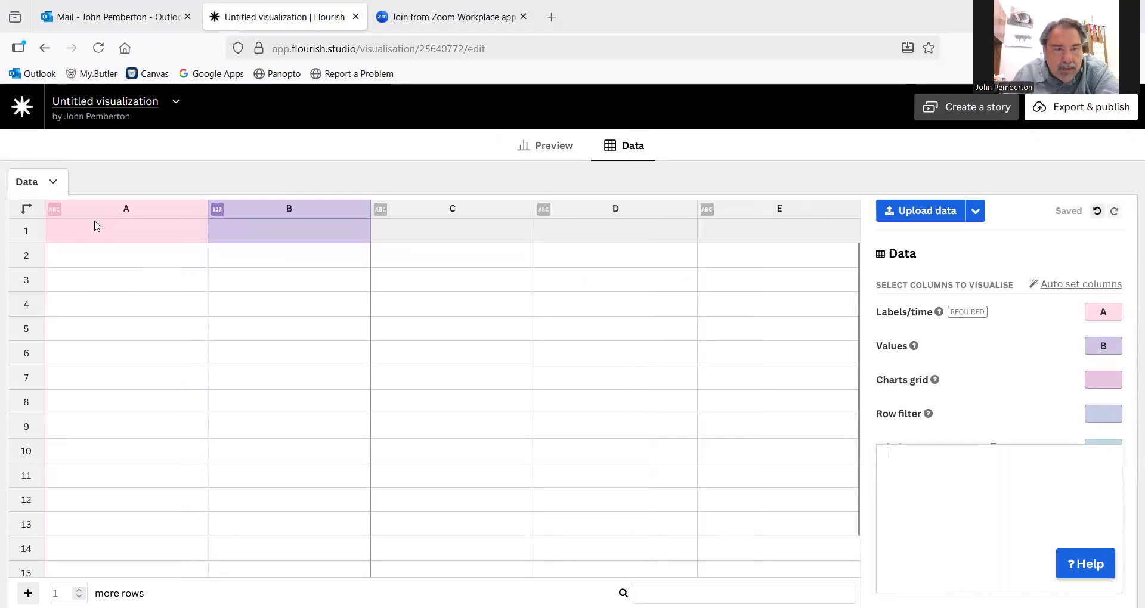
{"action": "left_click", "coordinate": [108, 235]}
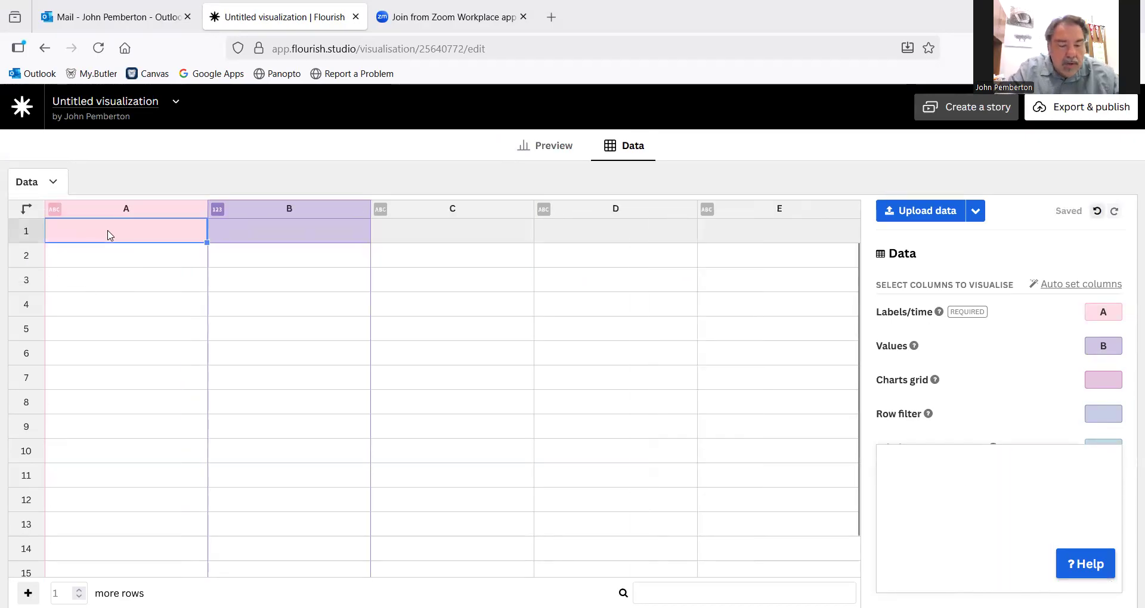
{"action": "key", "text": "ctrl+v"}
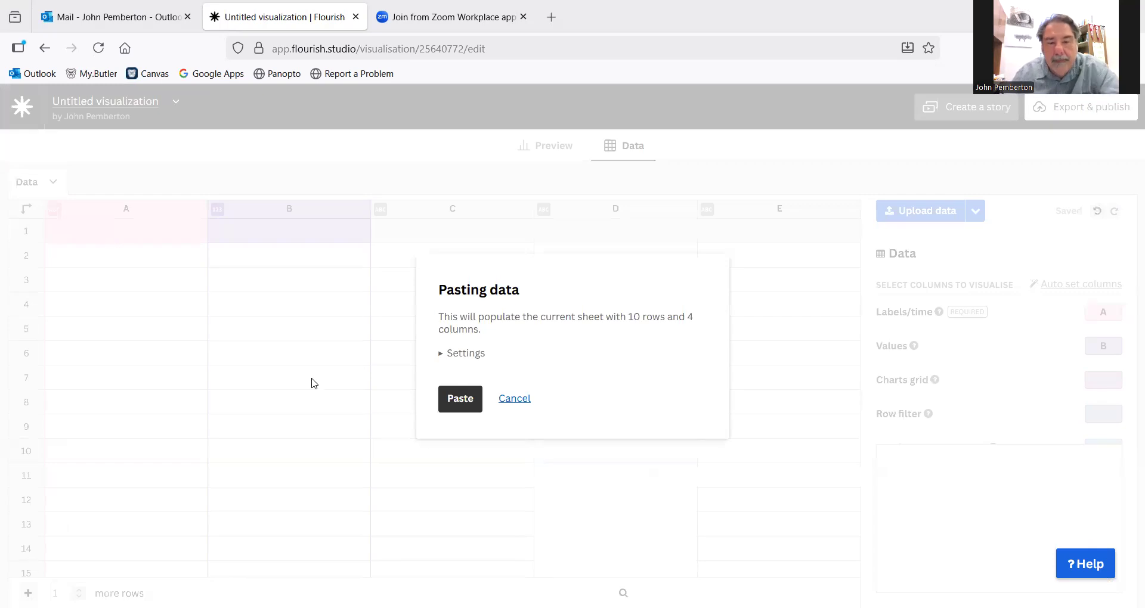
{"action": "left_click", "coordinate": [459, 397]}
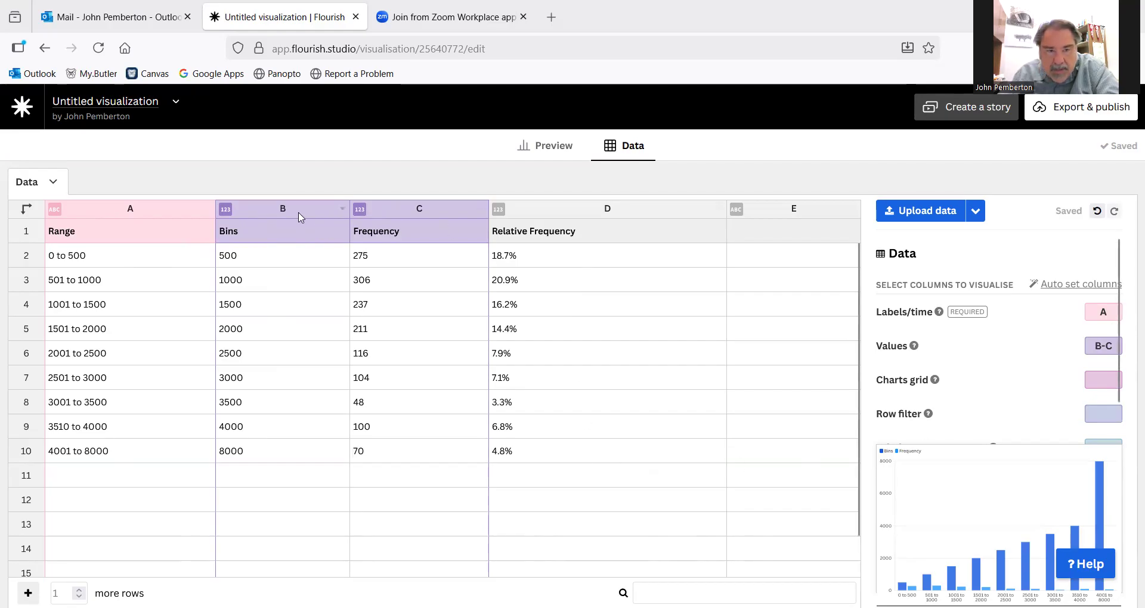
- Set the chart's Values to column D, the relative frequencies, and return to the chart preview
{"action": "left_click_drag", "start_coordinate": [1093, 346], "coordinate": [1128, 356]}
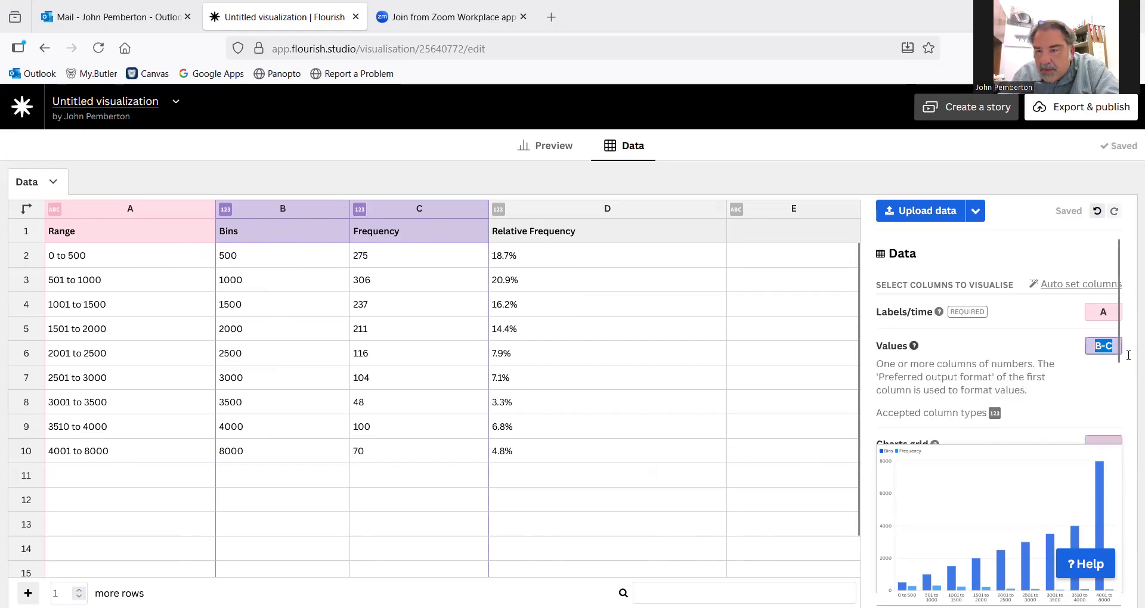
{"action": "type", "text": "D"}
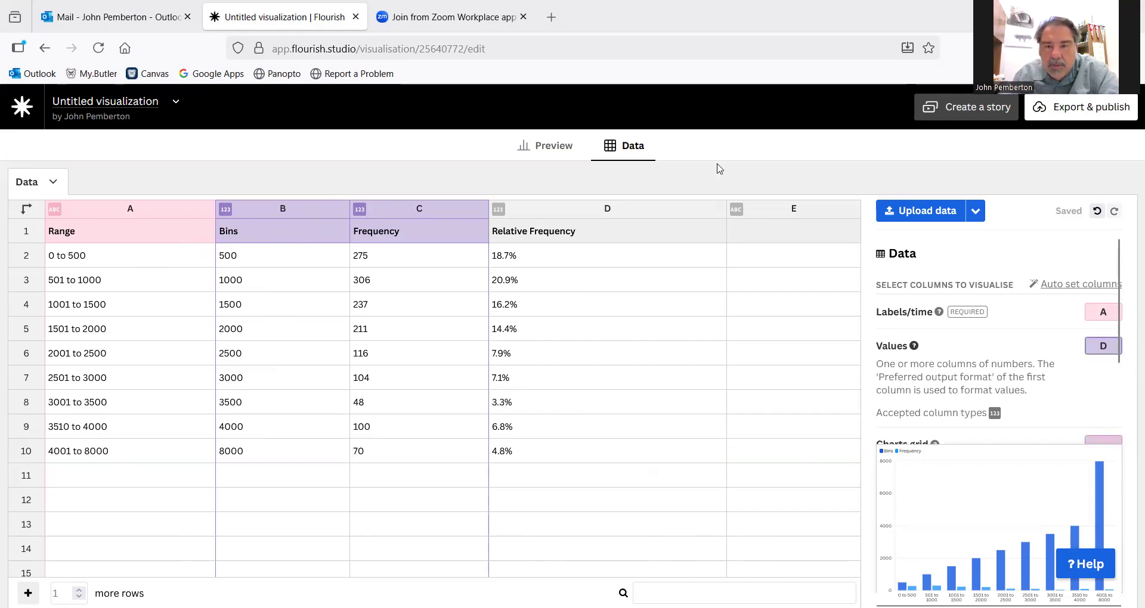
{"action": "left_click", "coordinate": [366, 177]}
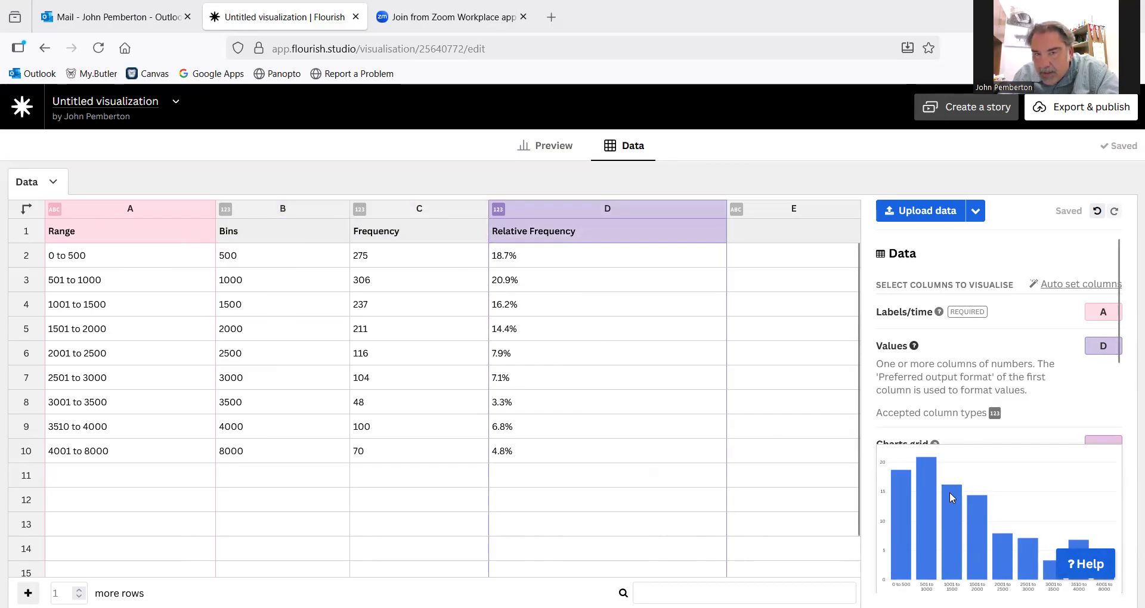
{"action": "left_click", "coordinate": [544, 153]}
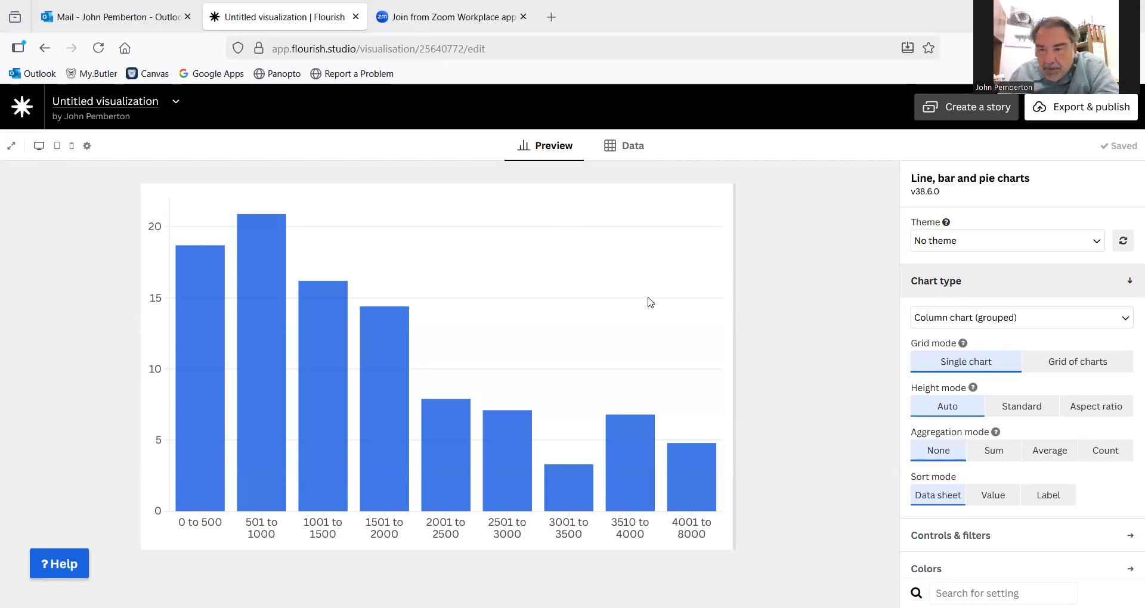
- Show labels on all data points and align them outside the bars, above each bar's top
{"action": "left_click", "coordinate": [1129, 285]}
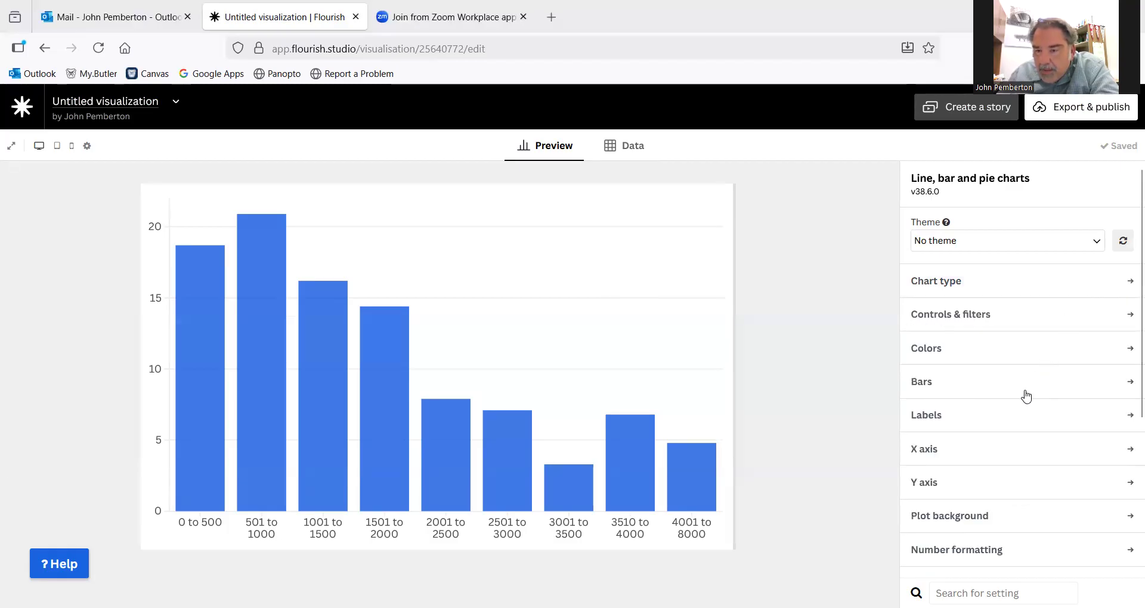
{"action": "scroll", "coordinate": [1025, 396], "scroll_direction": "down", "scroll_amount": 3}
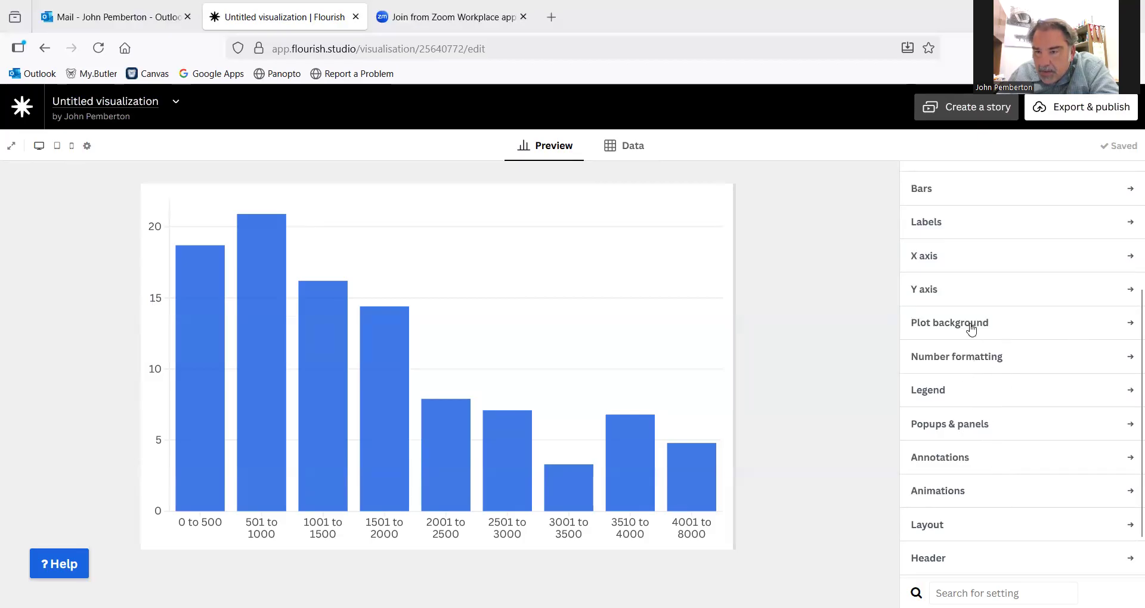
{"action": "left_click", "coordinate": [1131, 226]}
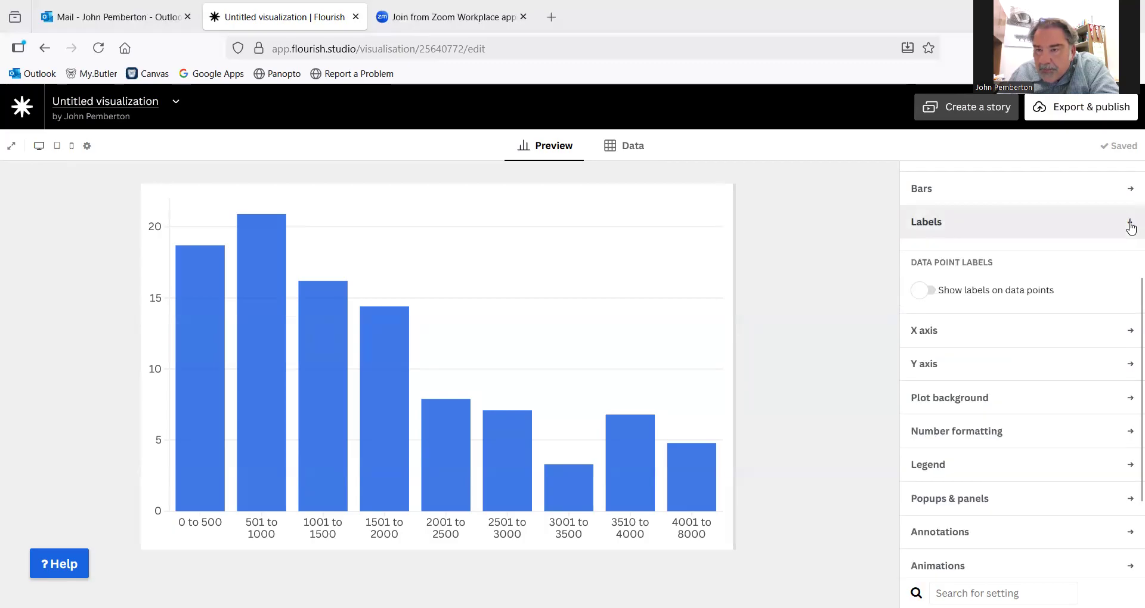
{"action": "left_click", "coordinate": [923, 291]}
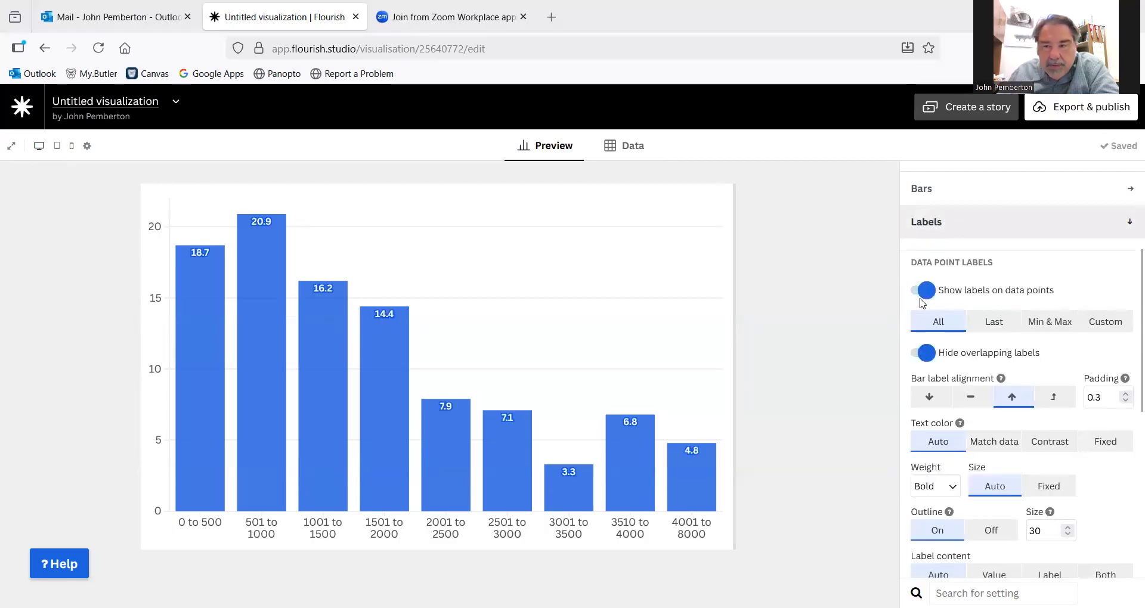
{"action": "left_click", "coordinate": [928, 403]}
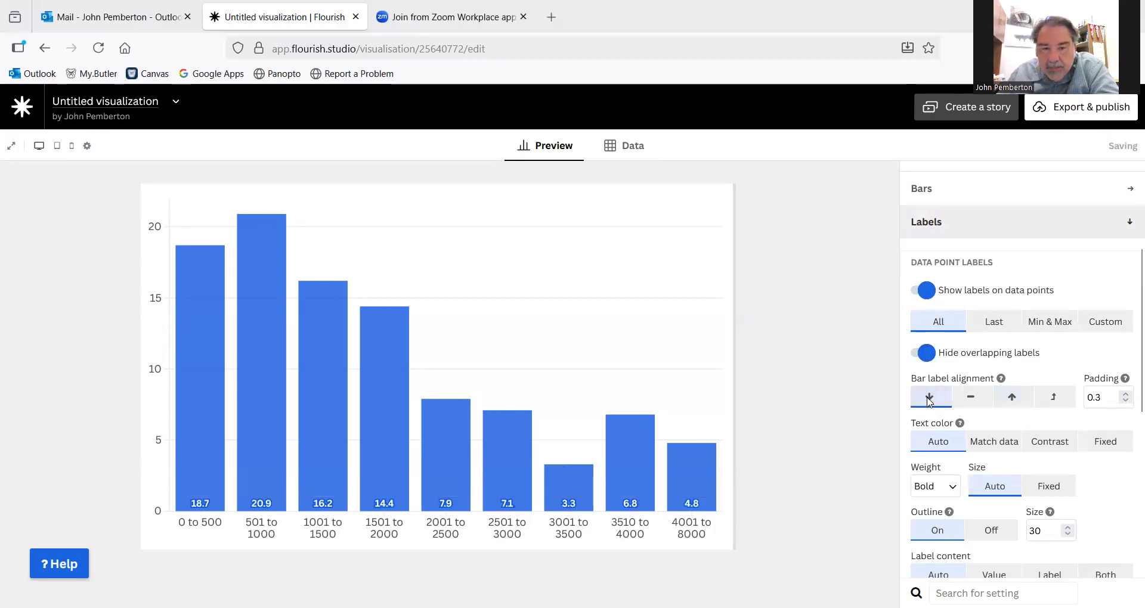
{"action": "left_click", "coordinate": [973, 398]}
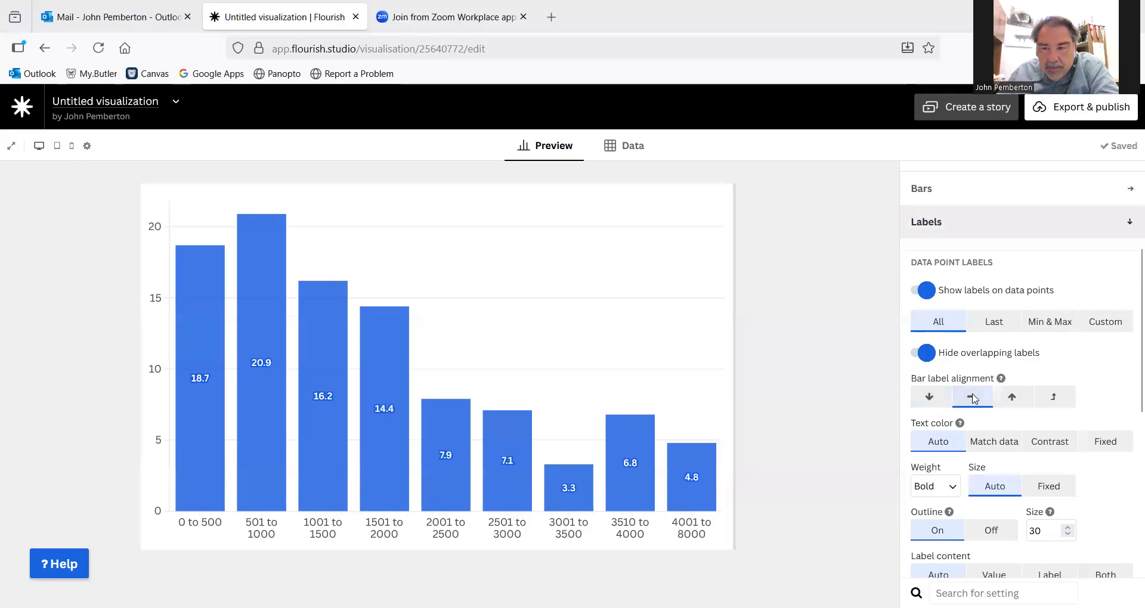
{"action": "left_click", "coordinate": [1007, 398]}
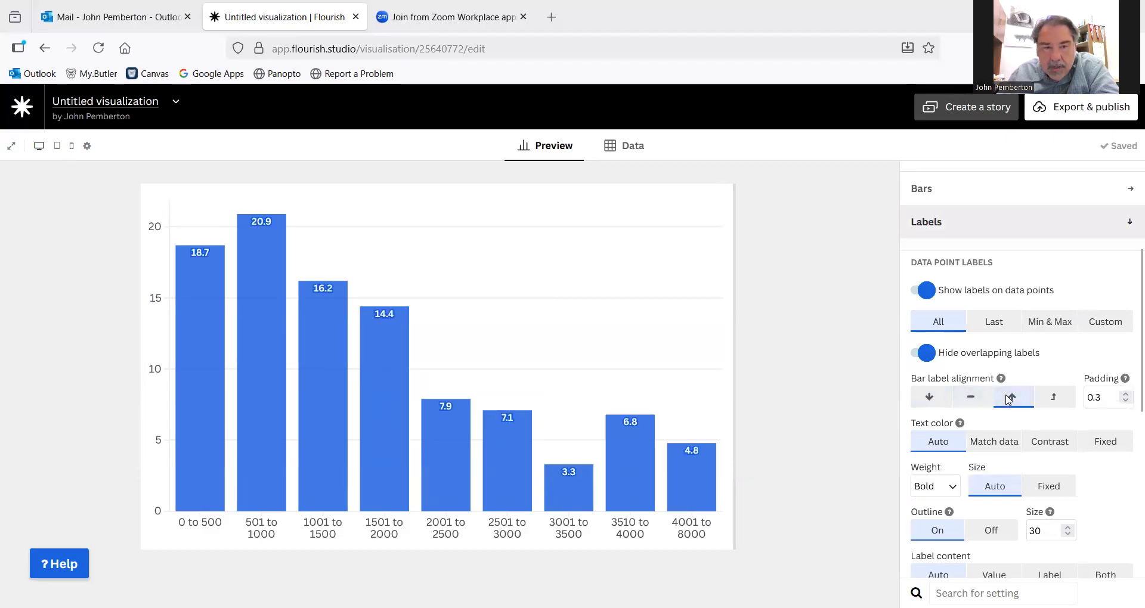
{"action": "left_click", "coordinate": [1053, 399]}
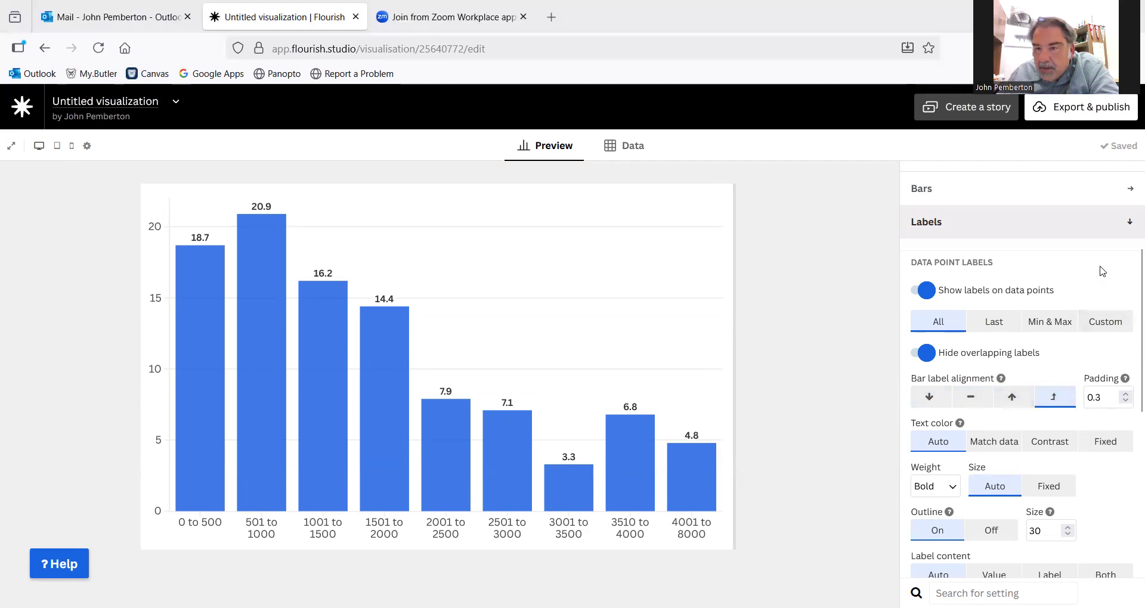
{"action": "left_click", "coordinate": [1130, 225]}
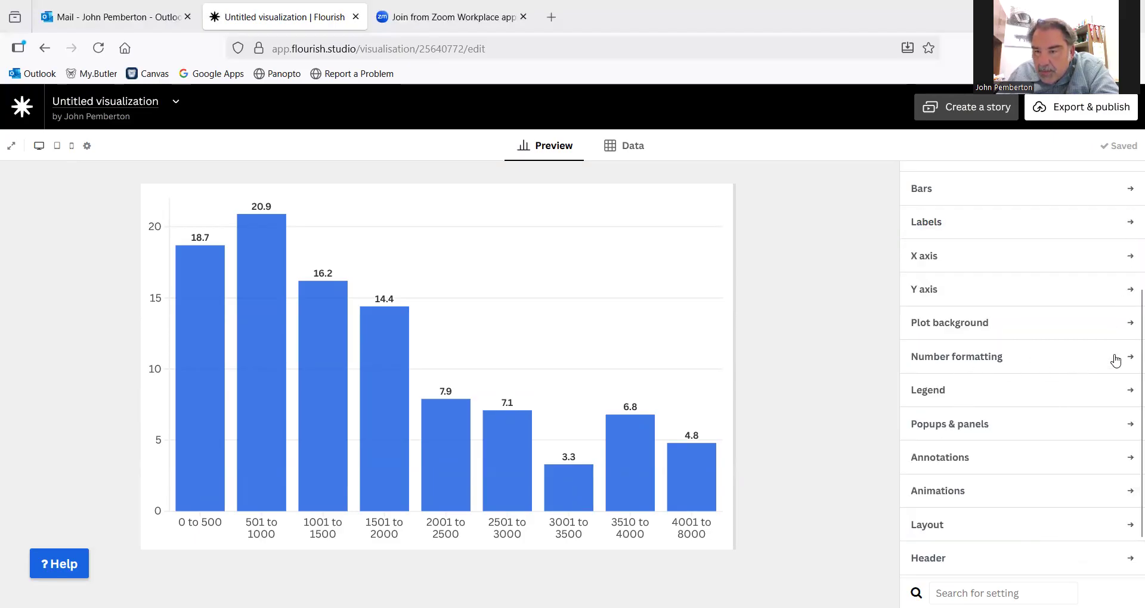
- Add a % suffix to the chart's number formatting for values
{"action": "left_click", "coordinate": [1130, 357]}
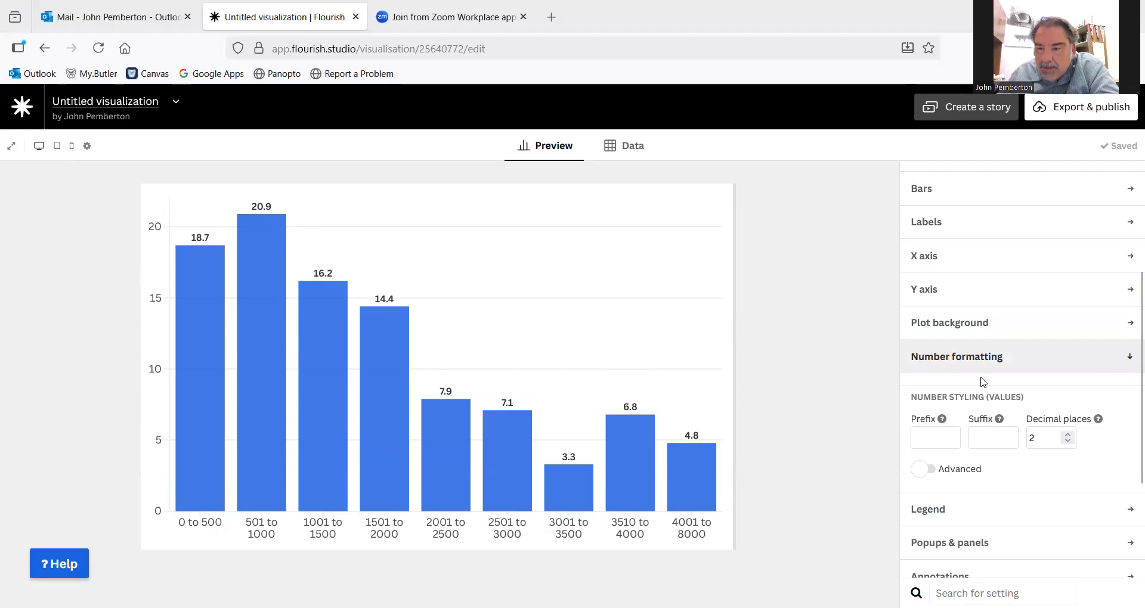
{"action": "left_click", "coordinate": [989, 435]}
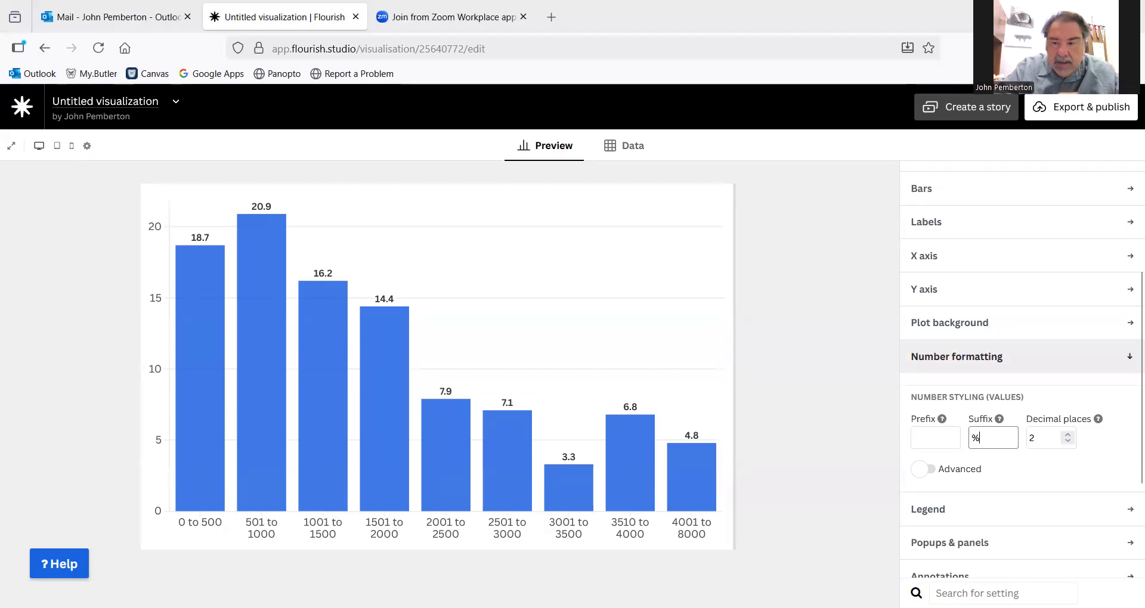
{"action": "left_click", "coordinate": [836, 429]}
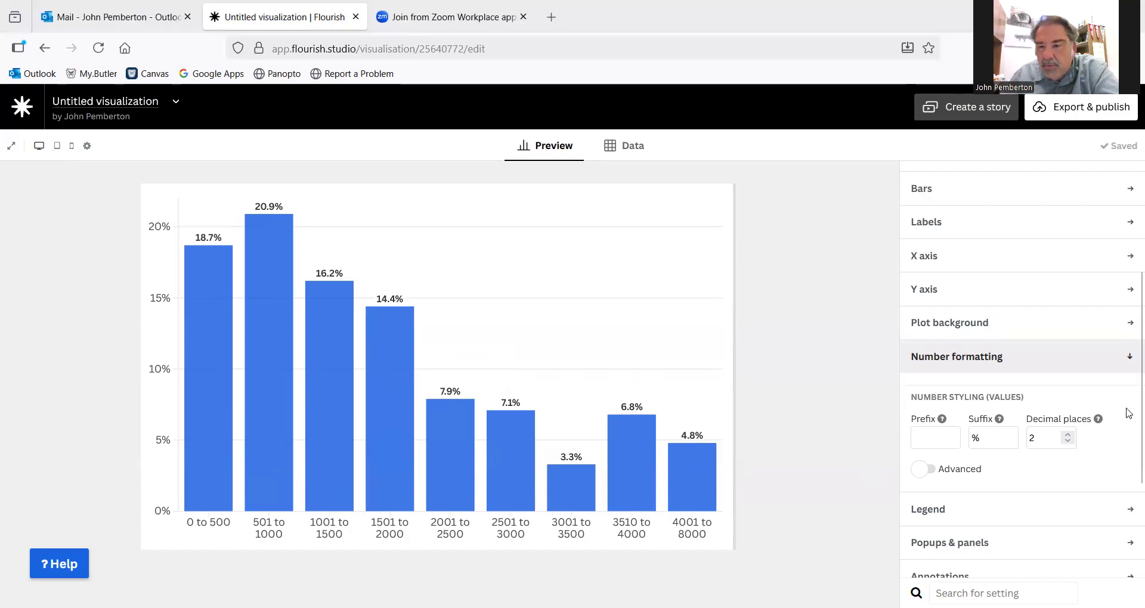
{"action": "left_click", "coordinate": [1128, 358]}
- Set the main spacing between the bars to 0 so they touch like a histogram
{"action": "scroll", "coordinate": [1086, 380], "scroll_direction": "up", "scroll_amount": 3}
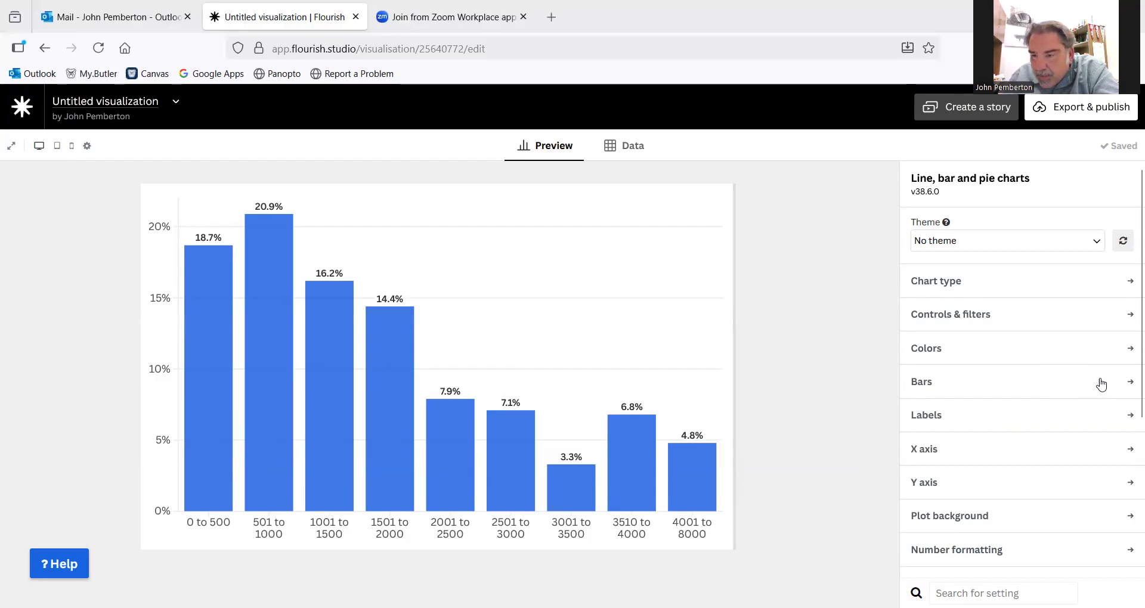
{"action": "left_click", "coordinate": [1130, 384]}
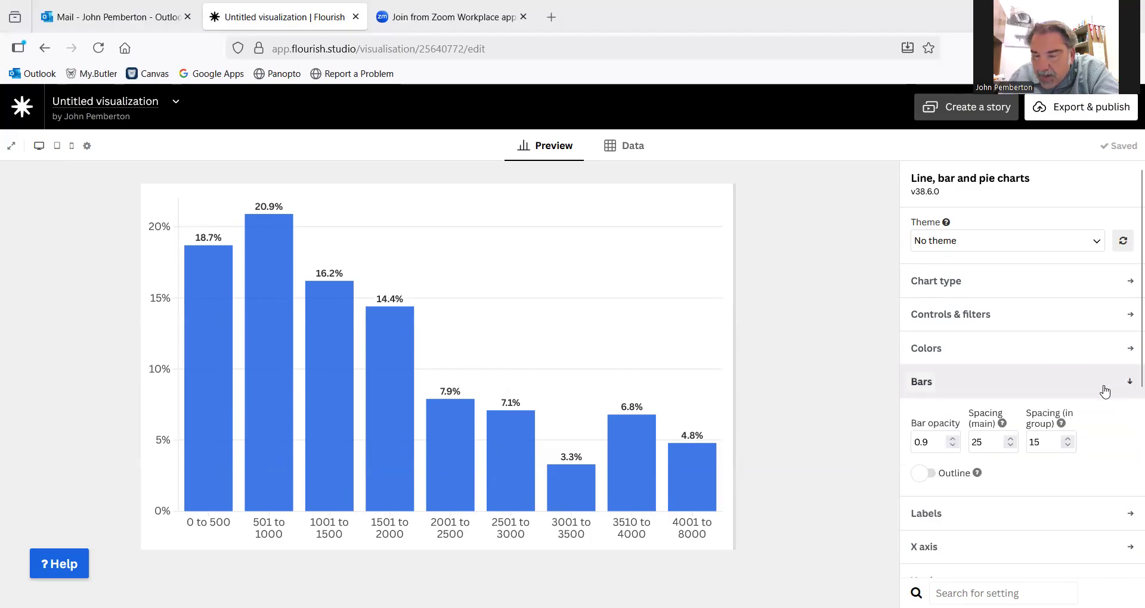
{"action": "scroll", "coordinate": [1092, 397], "scroll_direction": "down", "scroll_amount": 2}
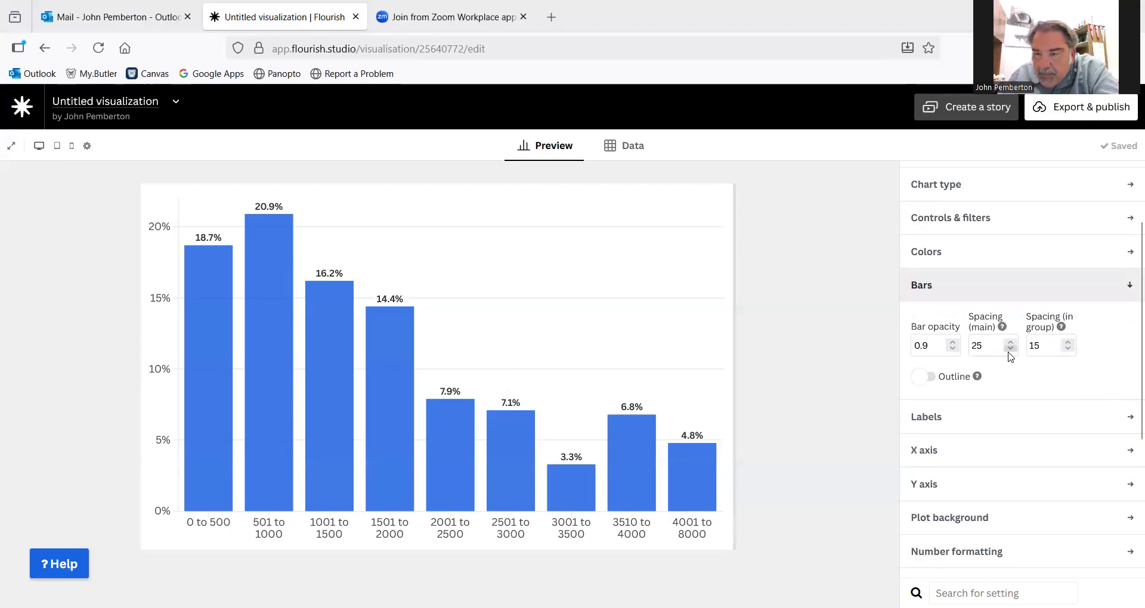
{"action": "left_click_drag", "start_coordinate": [1010, 352], "coordinate": [1010, 352]}
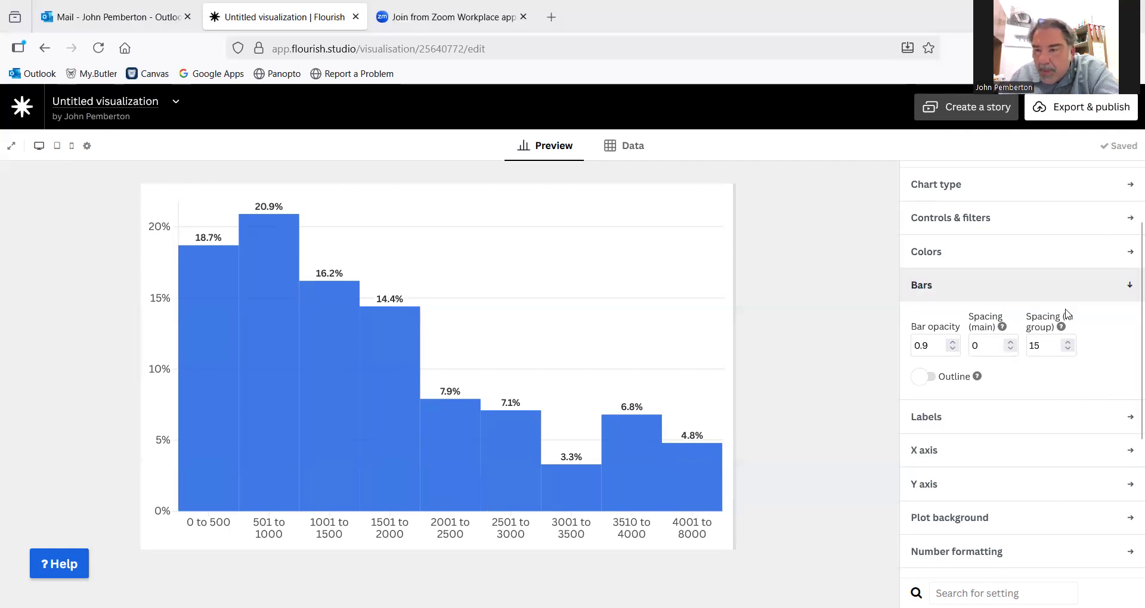
{"action": "left_click", "coordinate": [1130, 290]}
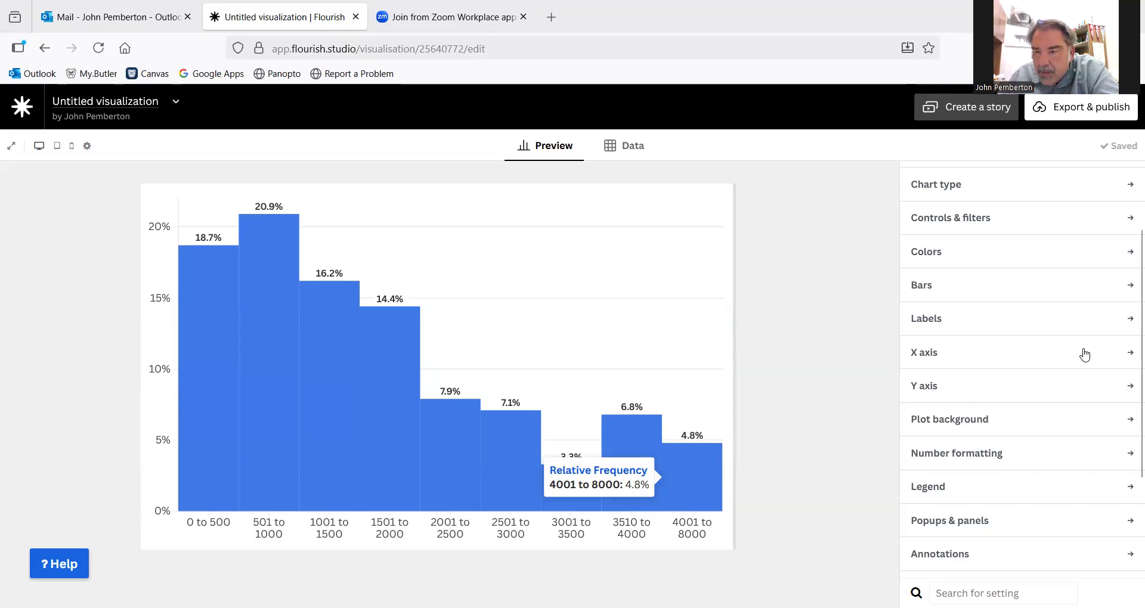
- Give the chart the header title "How Many Students Were in Your HighSchool"
{"action": "scroll", "coordinate": [1013, 435], "scroll_direction": "up", "scroll_amount": 2}
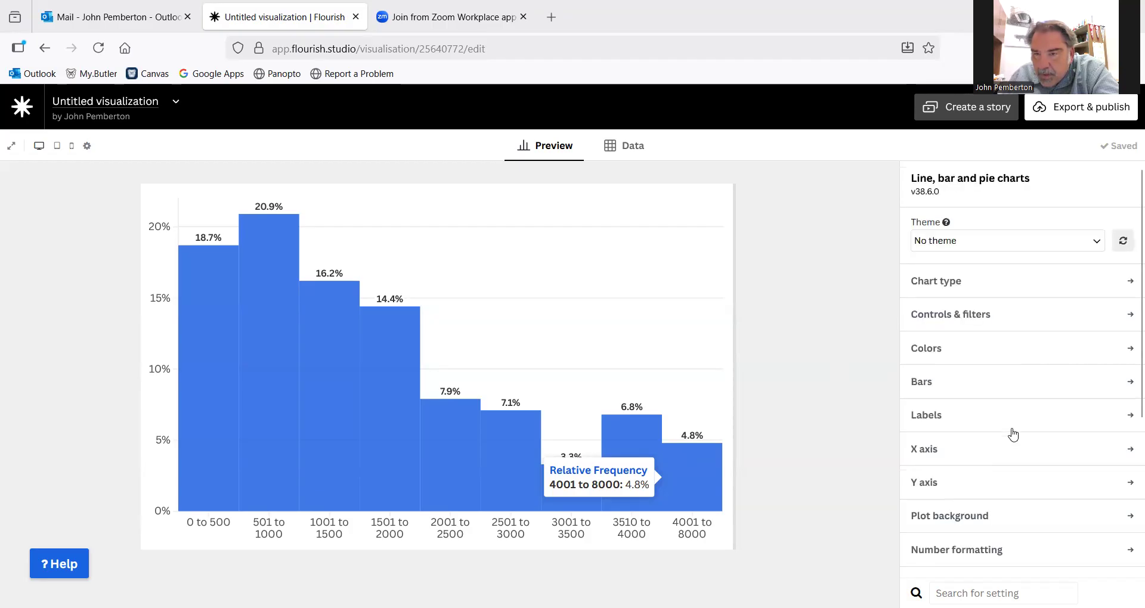
{"action": "scroll", "coordinate": [1012, 435], "scroll_direction": "down", "scroll_amount": 5}
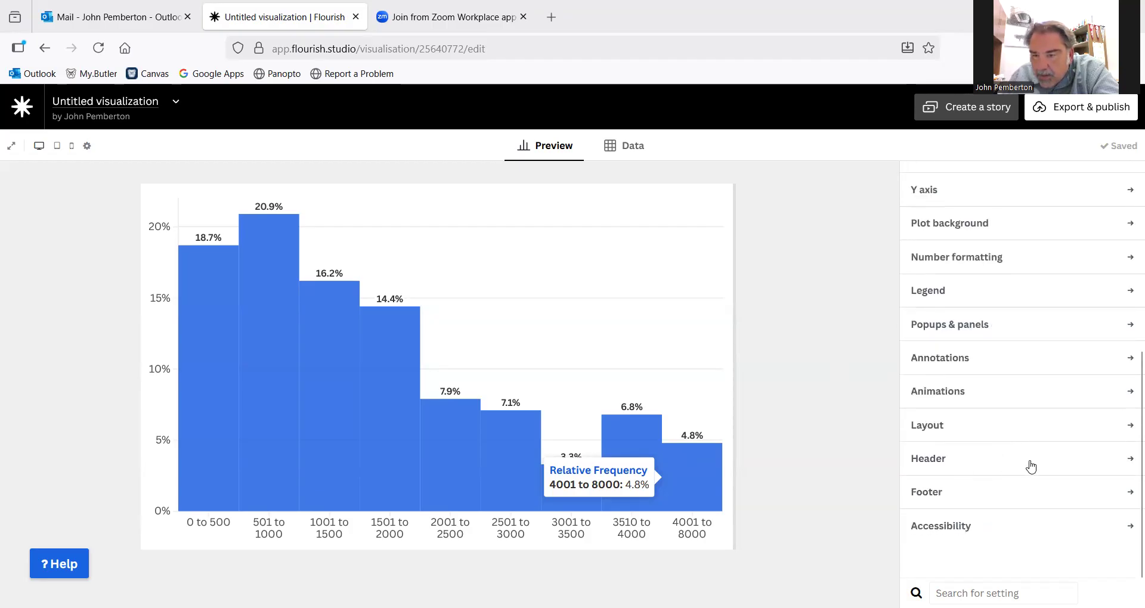
{"action": "left_click", "coordinate": [1130, 462]}
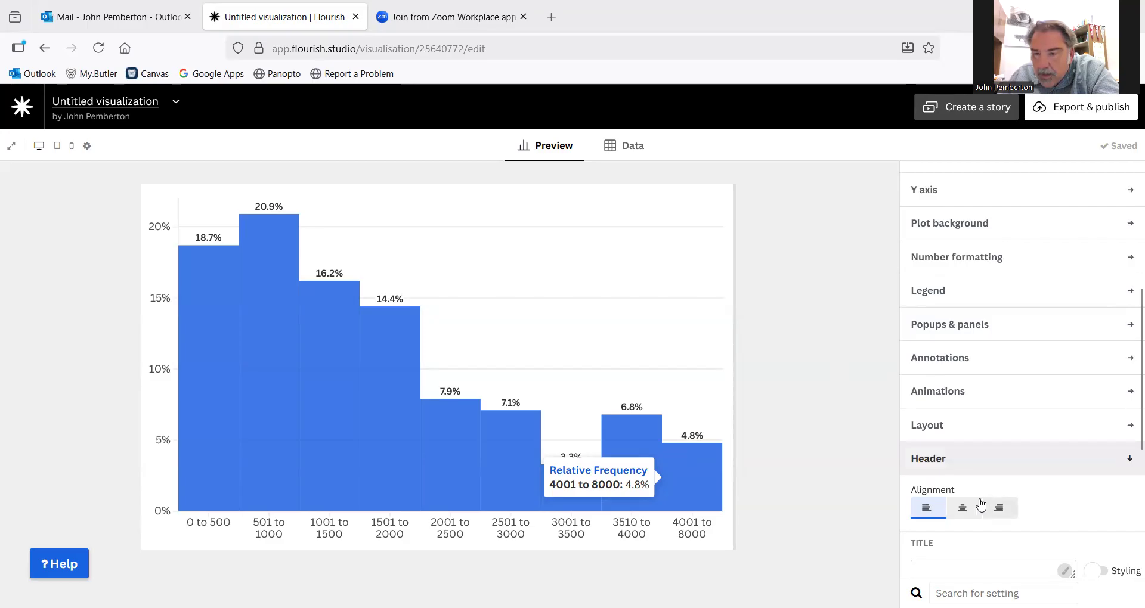
{"action": "scroll", "coordinate": [994, 480], "scroll_direction": "down", "scroll_amount": 4}
{"action": "left_click", "coordinate": [931, 275]}
{"action": "type", "text": "How "}
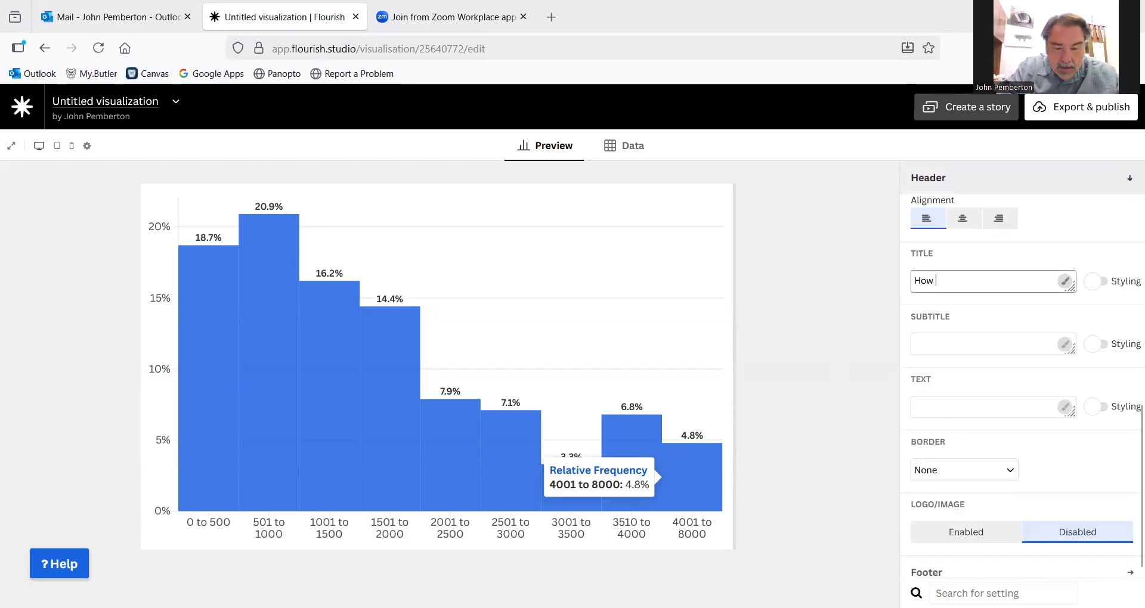
{"action": "type", "text": "Many Students"}
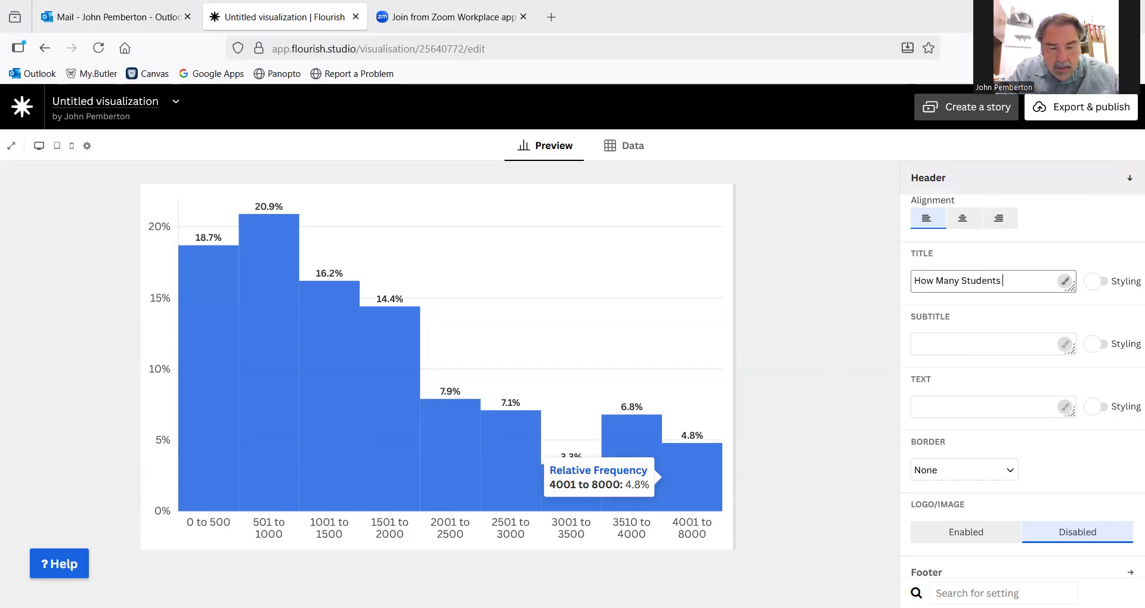
{"action": "type", "text": " Wer"}
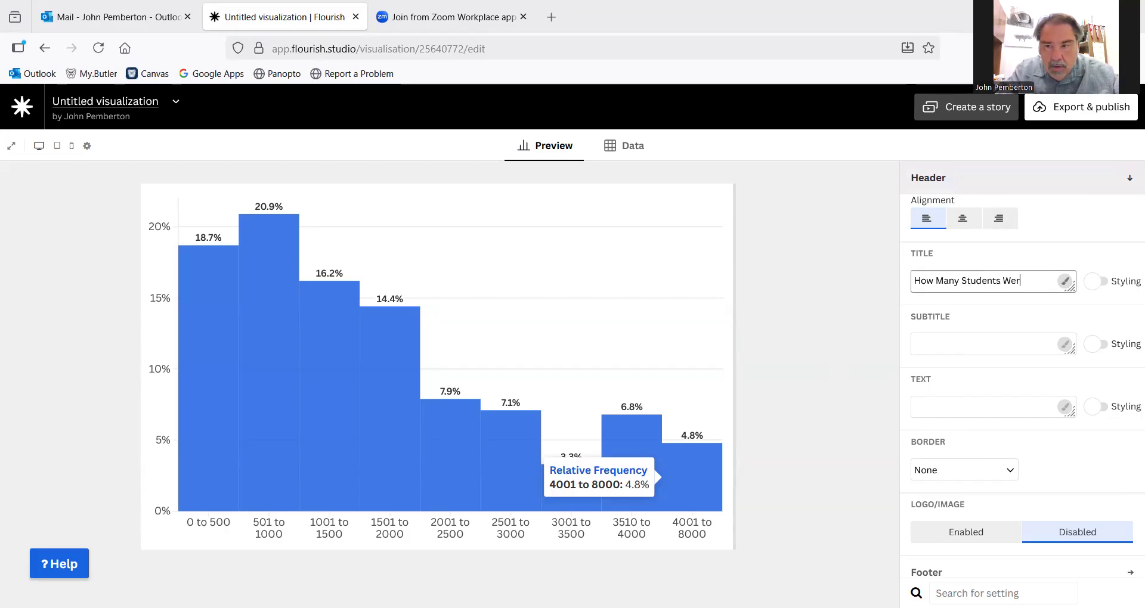
{"action": "type", "text": "e in Your"}
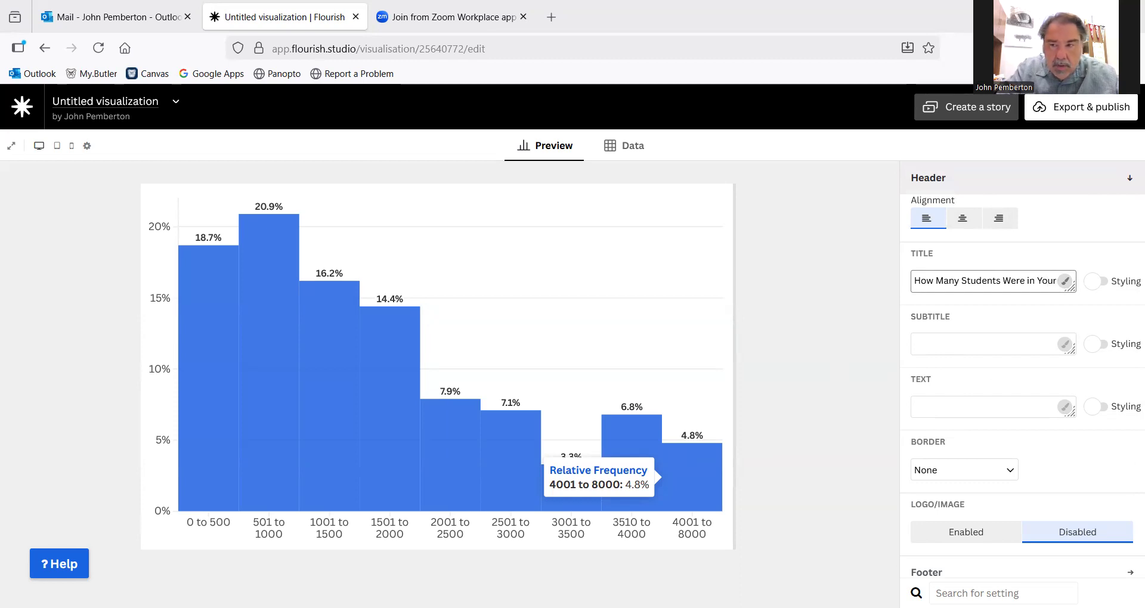
{"action": "type", "text": " HighSchool"}
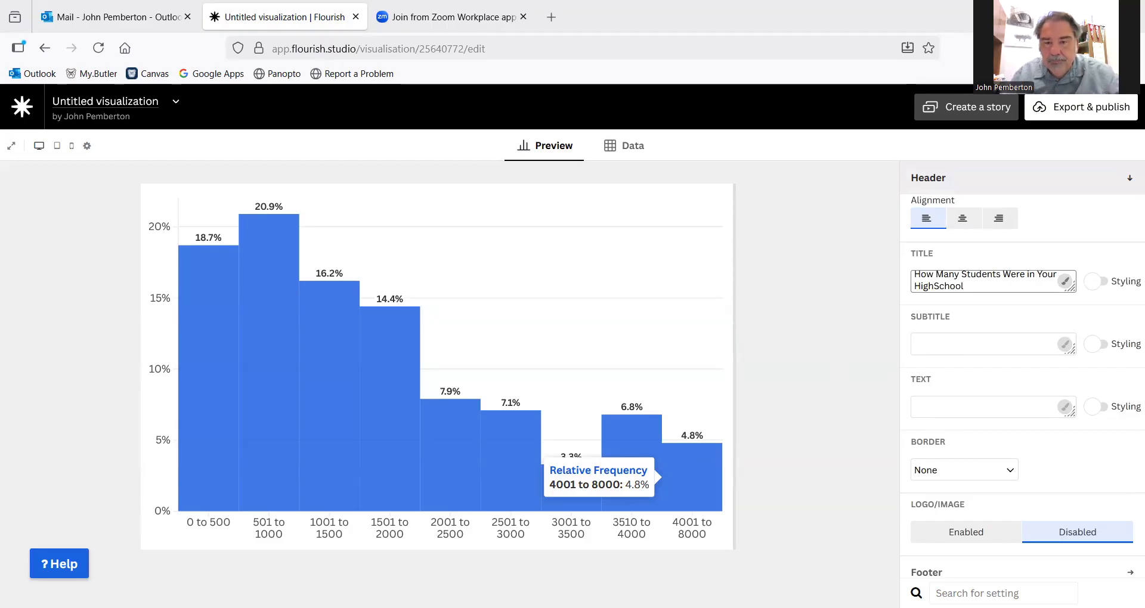
{"action": "left_click", "coordinate": [808, 315]}
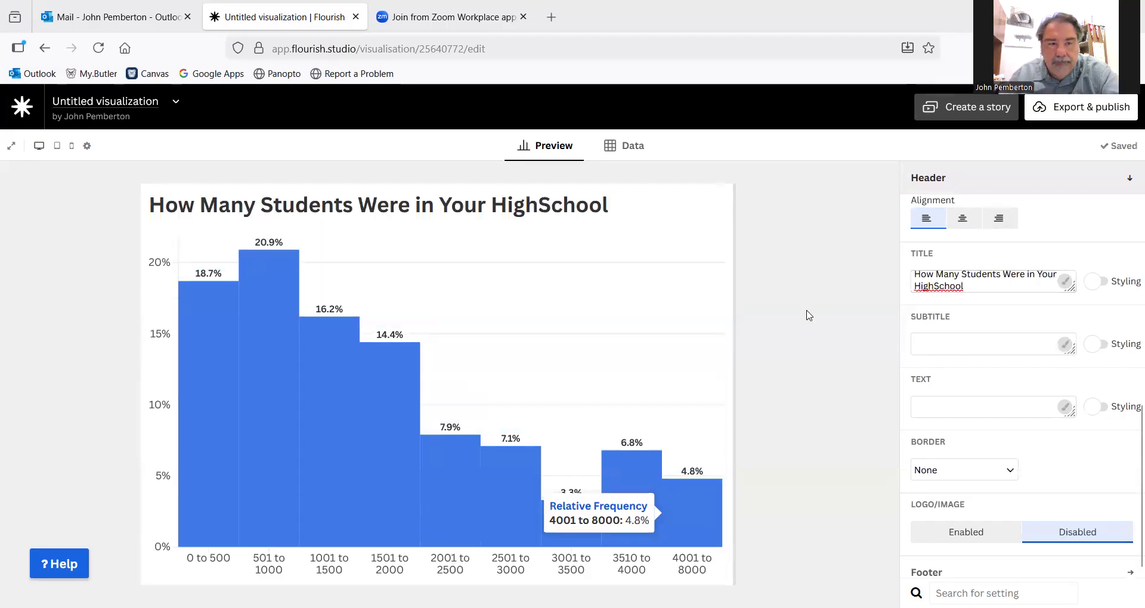
- Center the chart's header and close the header settings
{"action": "left_click", "coordinate": [959, 223]}
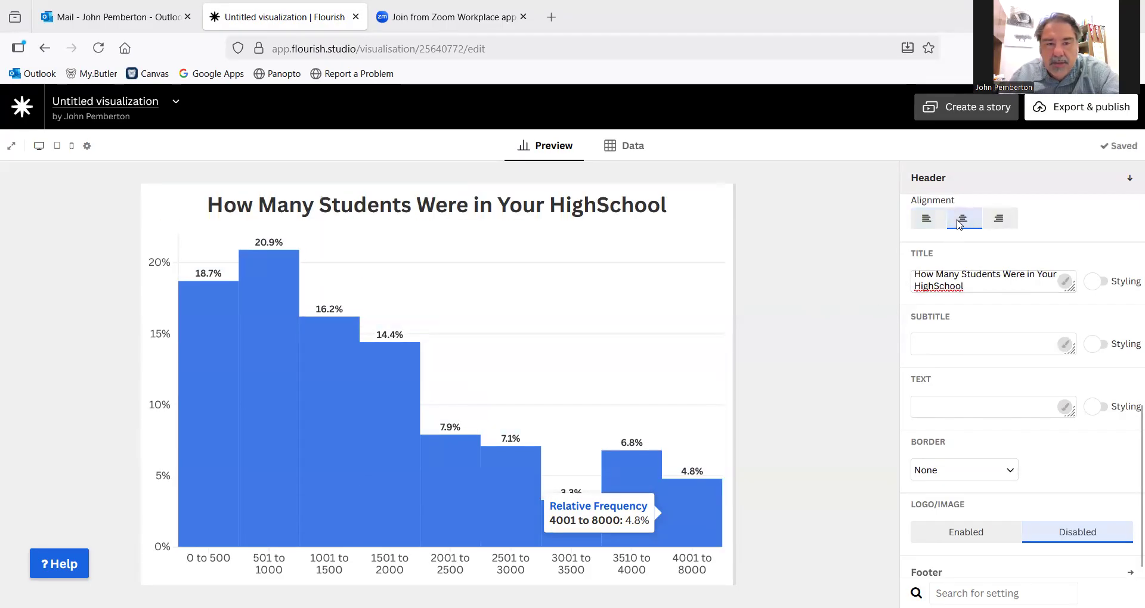
{"action": "left_click", "coordinate": [999, 222]}
{"action": "left_click", "coordinate": [962, 221]}
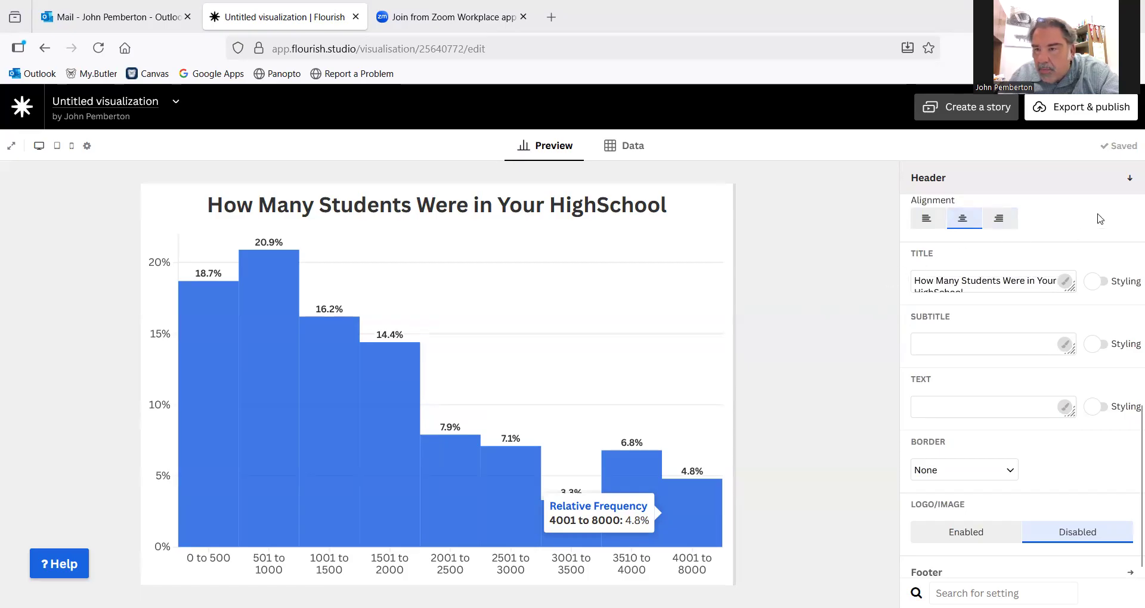
{"action": "left_click", "coordinate": [1130, 181]}
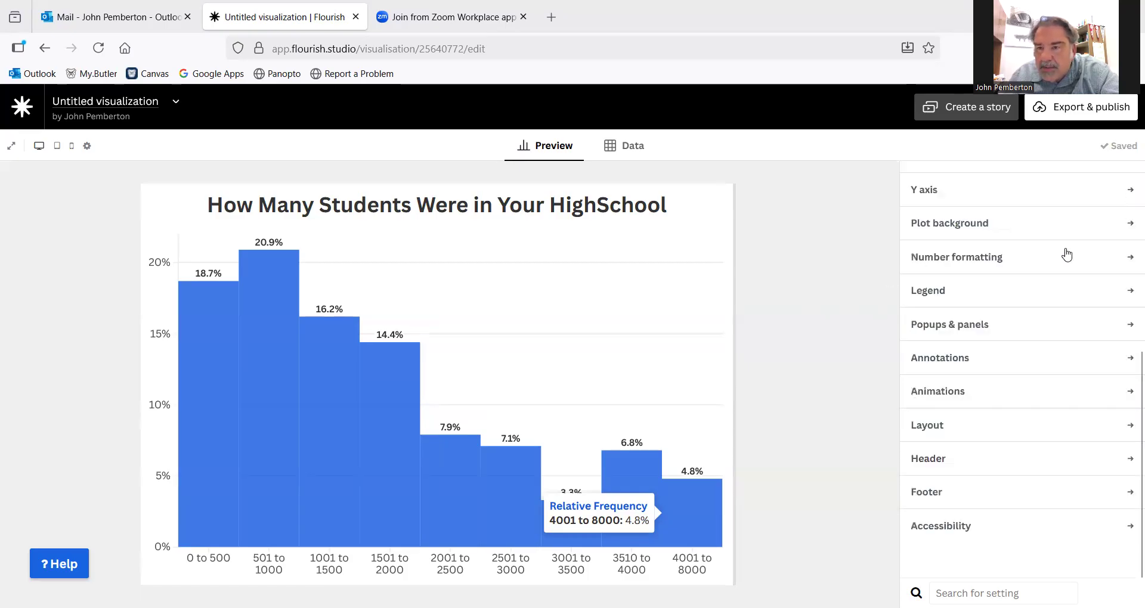
- Examine the chart's color mode and palette options and look over the other available settings categories
{"action": "scroll", "coordinate": [915, 345], "scroll_direction": "up", "scroll_amount": 5}
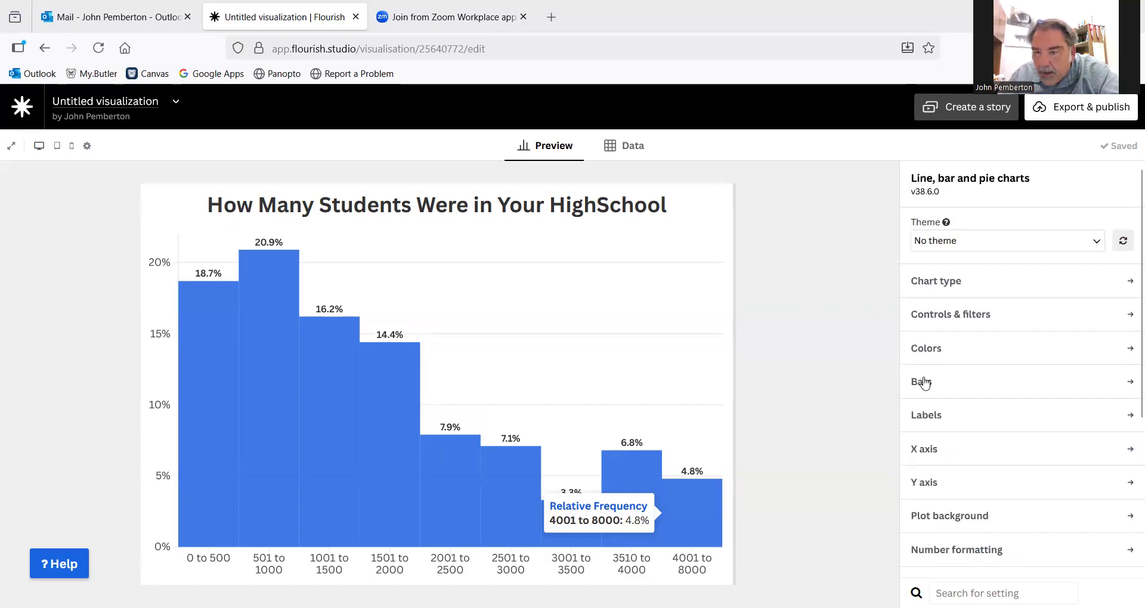
{"action": "left_click", "coordinate": [933, 353]}
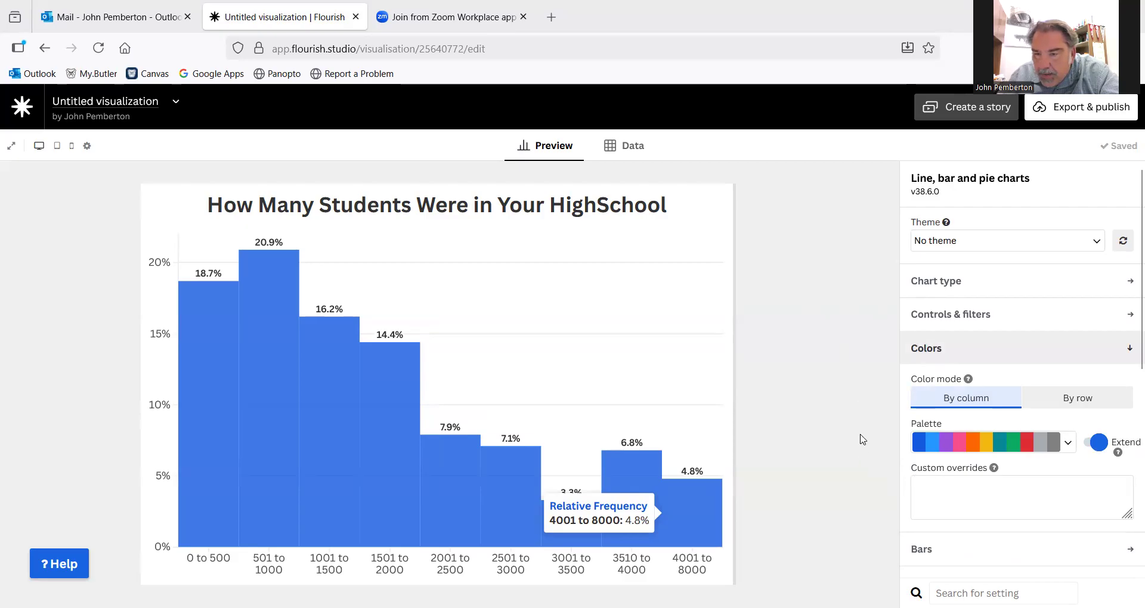
{"action": "left_click", "coordinate": [1127, 353]}
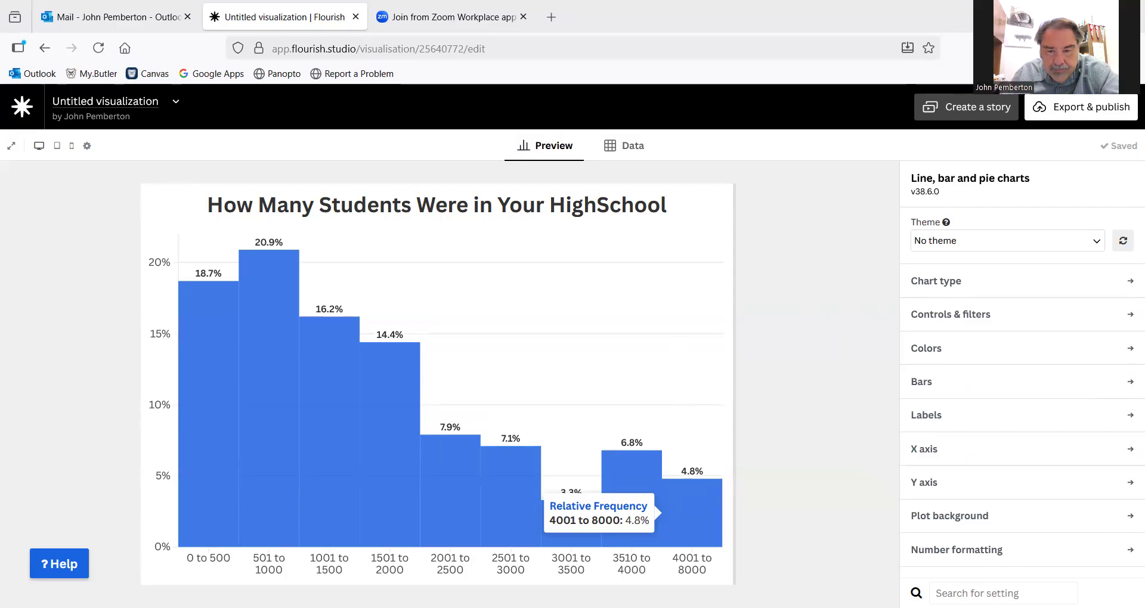
{"action": "right_click", "coordinate": [694, 517]}
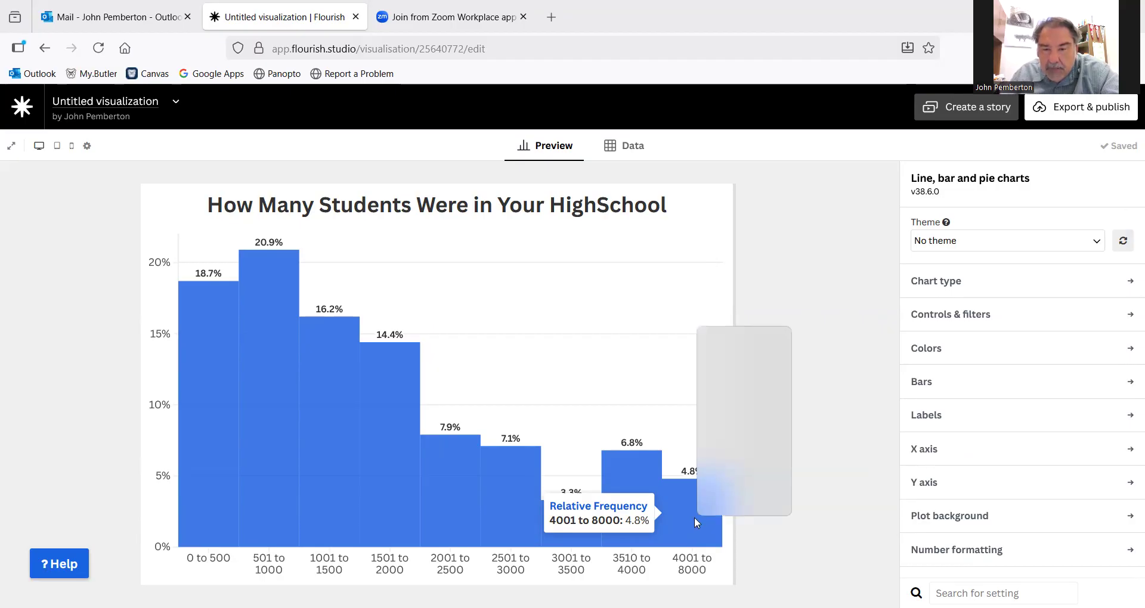
{"action": "left_click", "coordinate": [843, 504]}
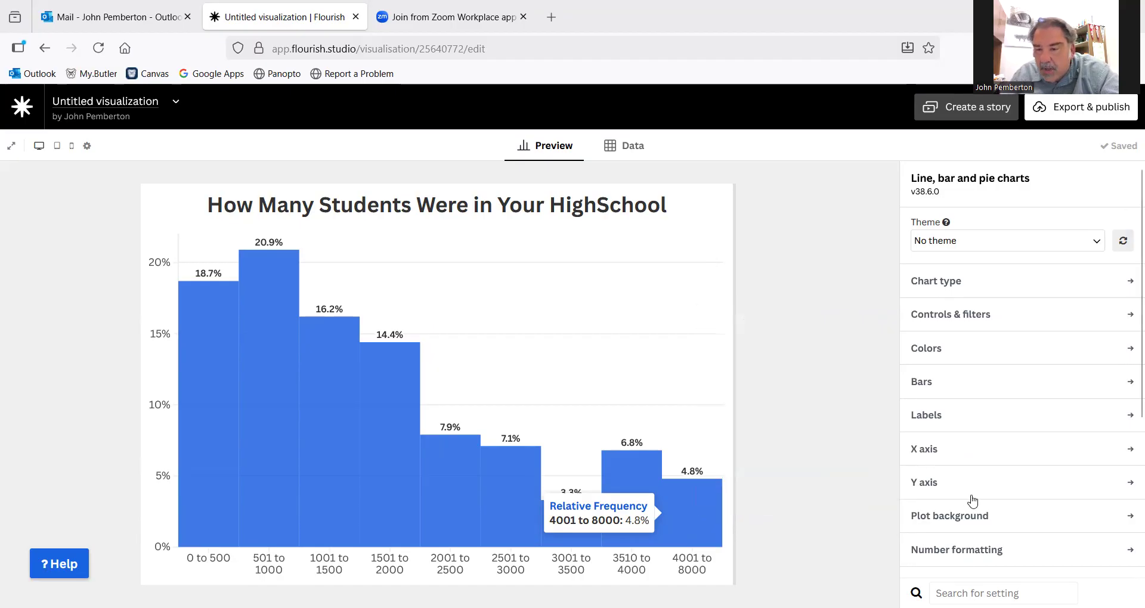
{"action": "scroll", "coordinate": [1127, 280], "scroll_direction": "down", "scroll_amount": 1}
{"action": "scroll", "coordinate": [1128, 280], "scroll_direction": "down", "scroll_amount": 5}
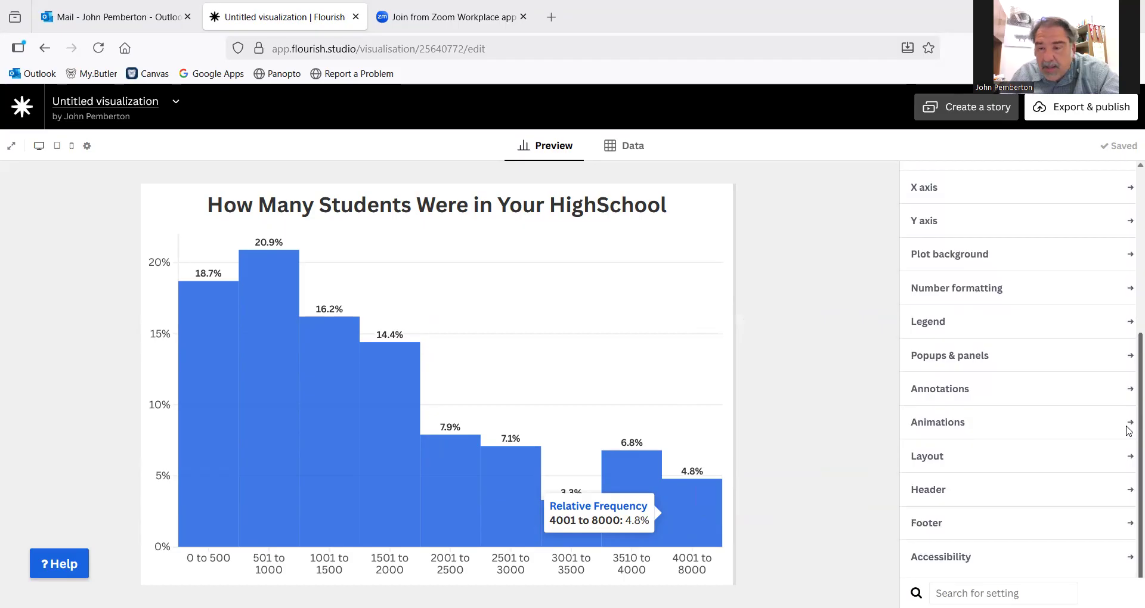
{"action": "scroll", "coordinate": [1129, 429], "scroll_direction": "up", "scroll_amount": 5}
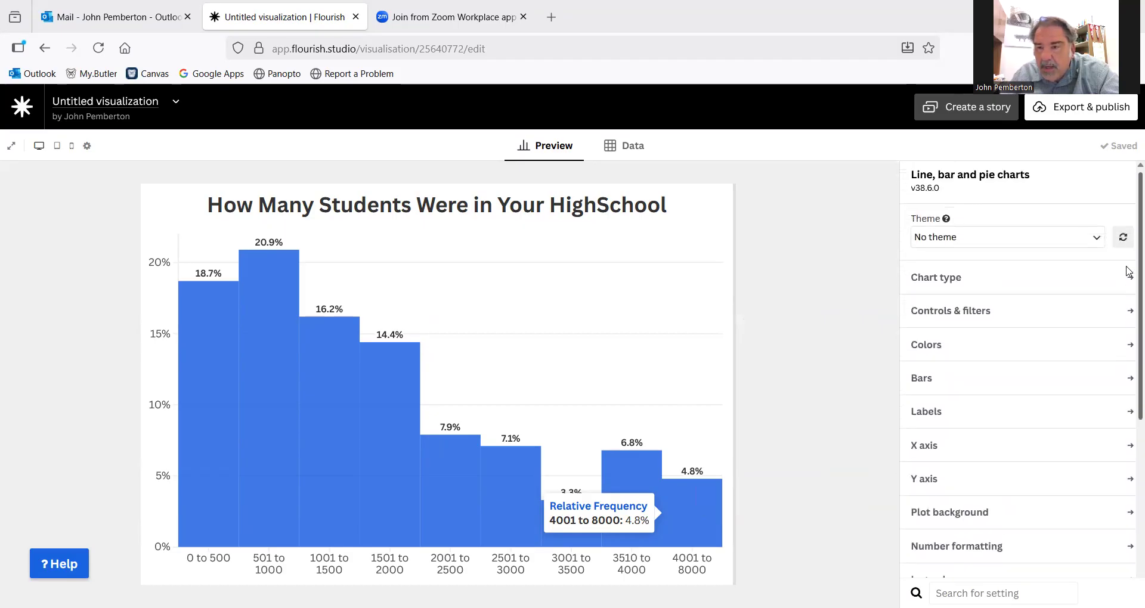
{"action": "scroll", "coordinate": [1129, 283], "scroll_direction": "down", "scroll_amount": 1}
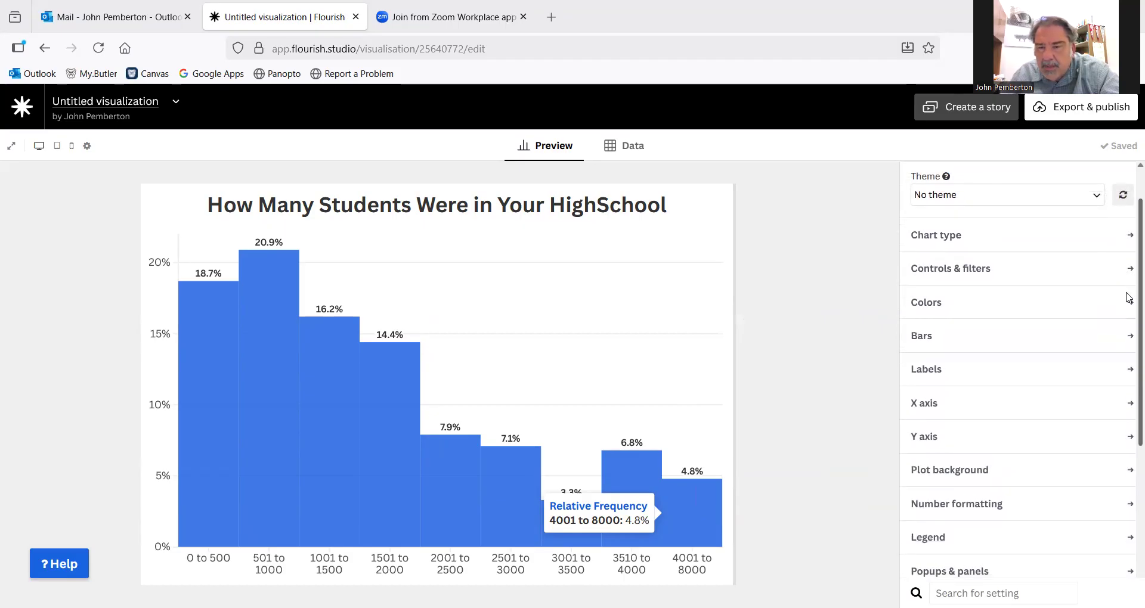
{"action": "scroll", "coordinate": [1129, 296], "scroll_direction": "down", "scroll_amount": 3}
{"action": "scroll", "coordinate": [1128, 358], "scroll_direction": "up", "scroll_amount": 3}
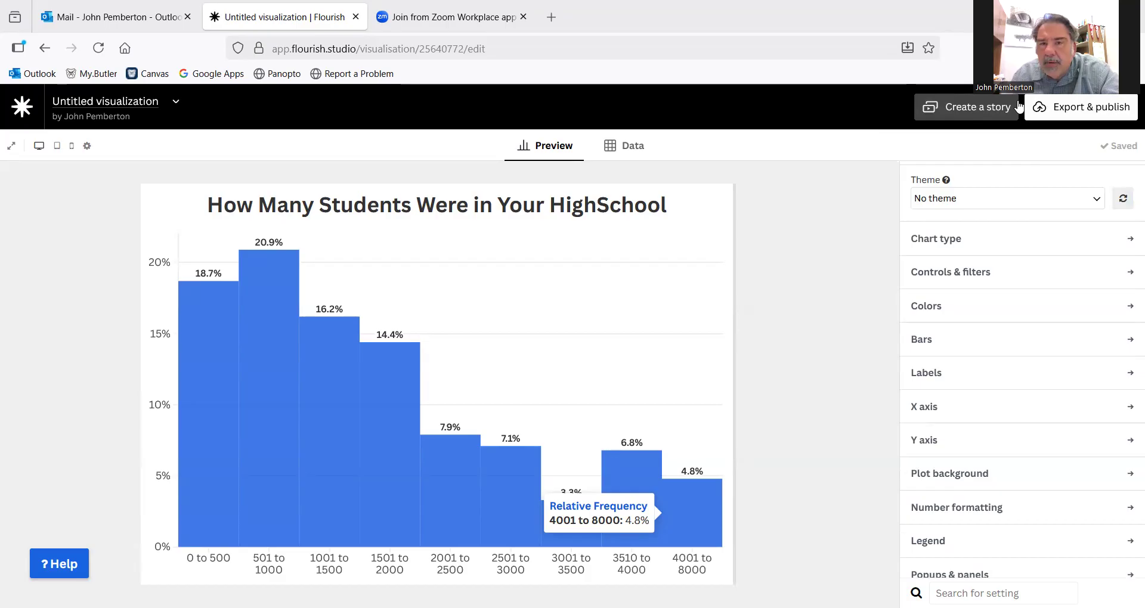
- Open the chart's export and publishing options
{"action": "left_click", "coordinate": [1075, 108]}
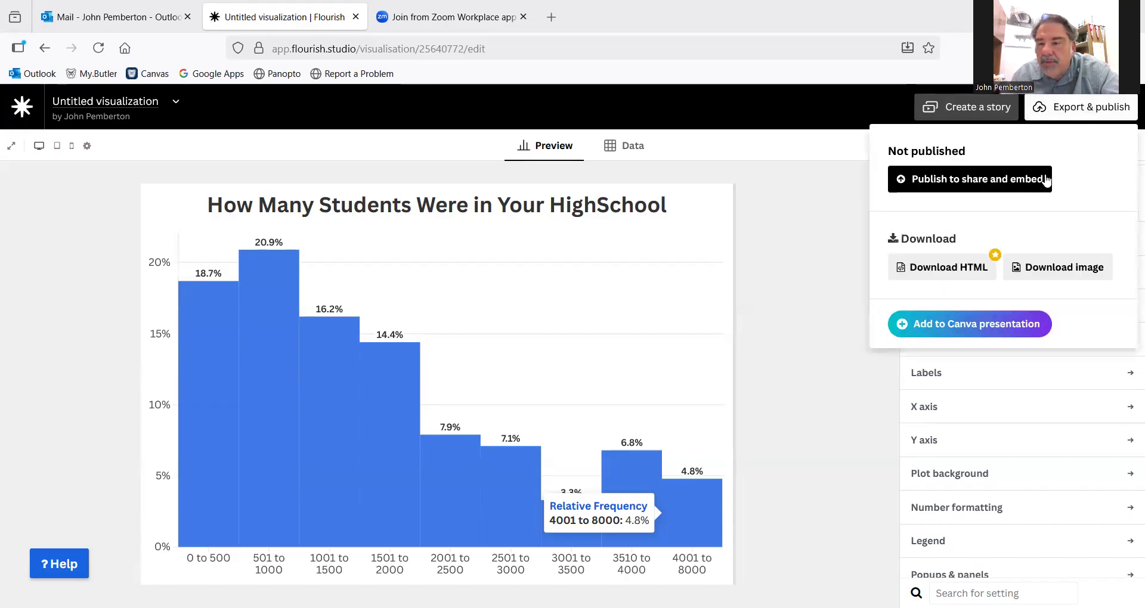